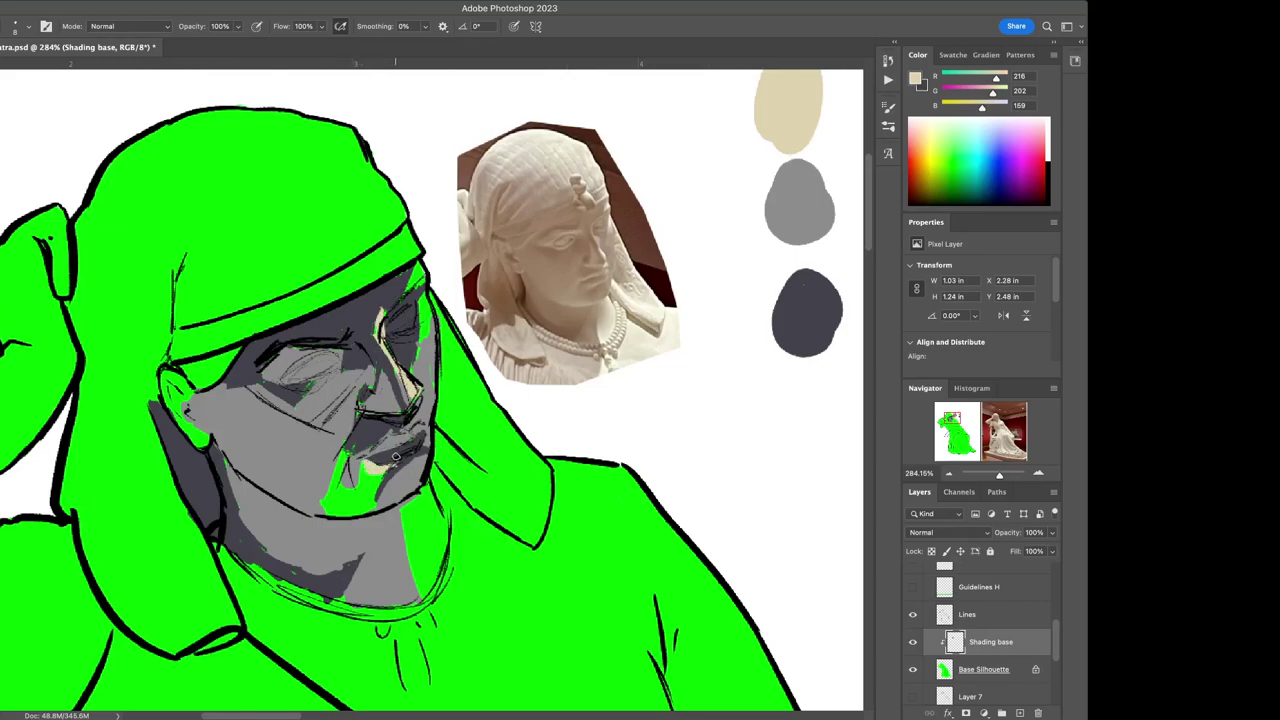
# Undo the last light stroke below the lips and paint beige highlights along the far side of the face and the veil's hanging flap
pyautogui.press('super+z')
pyautogui.moveTo(424, 295)
pyautogui.mouseDown()
pyautogui.moveTo(425, 340)
pyautogui.moveTo(422, 266)
pyautogui.mouseUp()
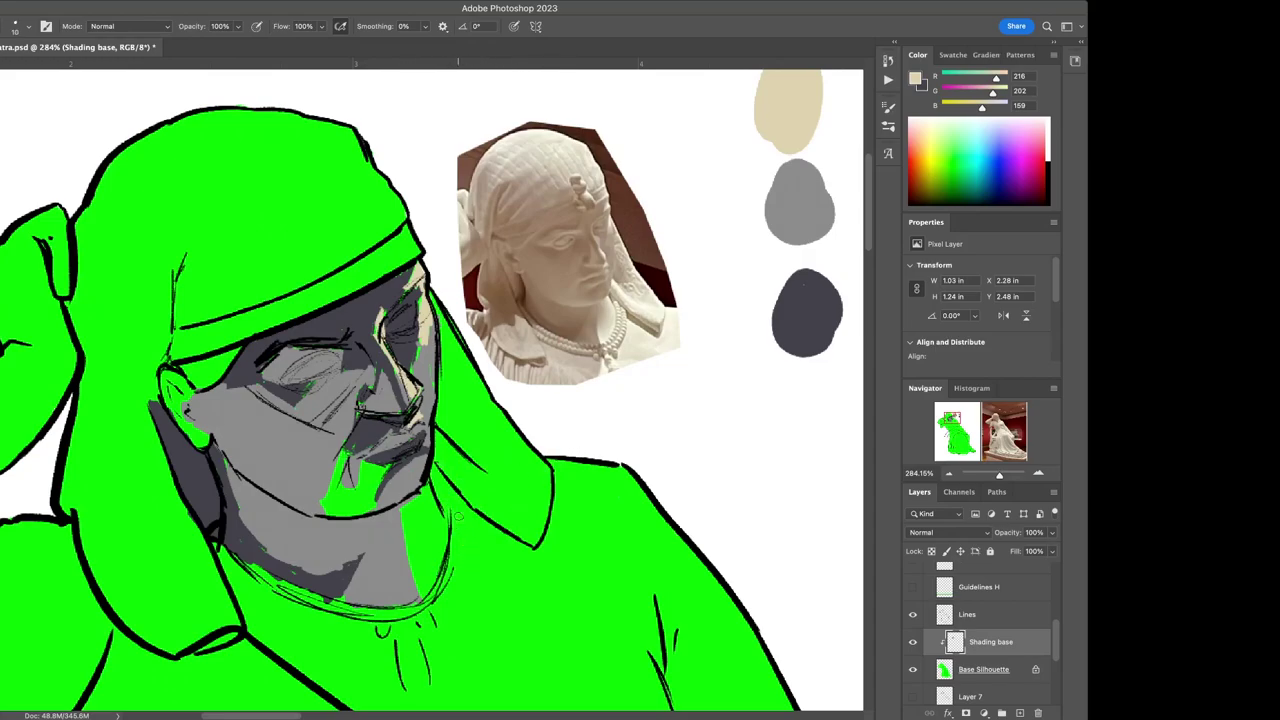
pyautogui.moveTo(462, 464)
pyautogui.mouseDown()
pyautogui.moveTo(445, 450)
pyautogui.moveTo(440, 470)
pyautogui.moveTo(455, 456)
pyautogui.moveTo(468, 488)
pyautogui.moveTo(498, 500)
pyautogui.mouseUp()
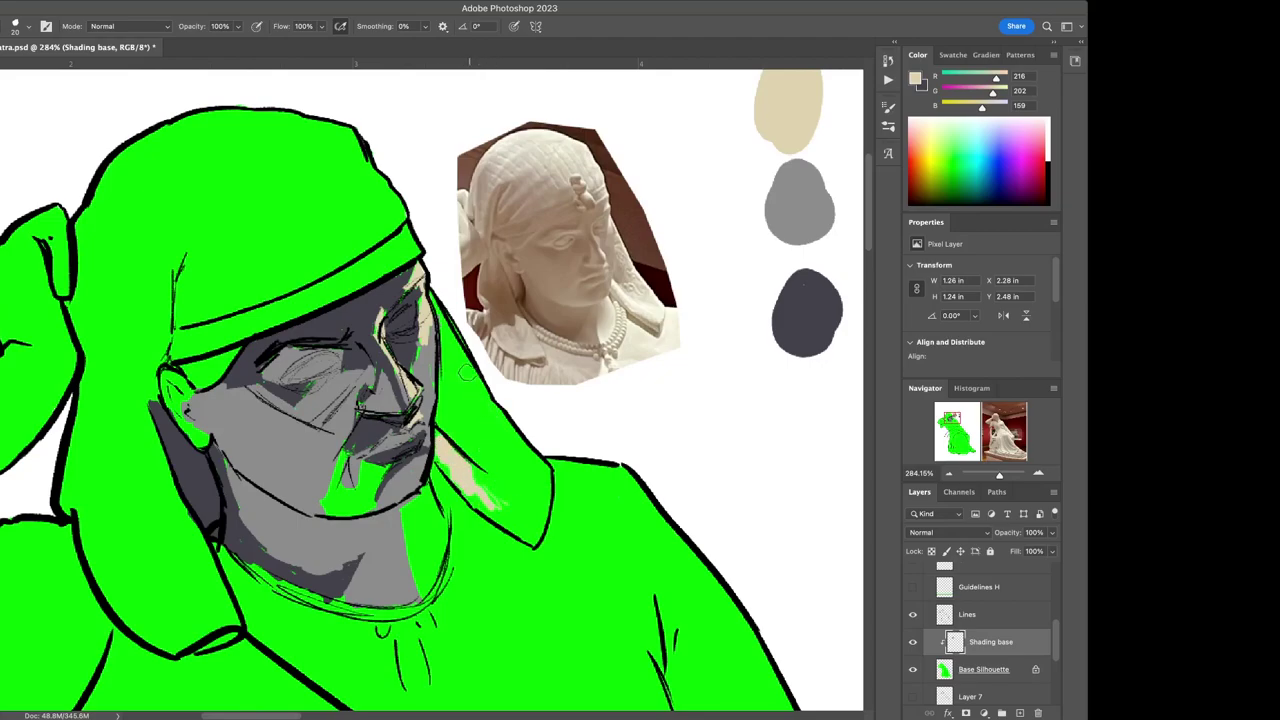
pyautogui.moveTo(440, 298)
pyautogui.mouseDown()
pyautogui.moveTo(492, 432)
pyautogui.moveTo(480, 392)
pyautogui.moveTo(492, 424)
pyautogui.moveTo(486, 408)
pyautogui.moveTo(540, 466)
pyautogui.moveTo(538, 488)
pyautogui.moveTo(510, 462)
pyautogui.moveTo(530, 512)
pyautogui.moveTo(544, 482)
pyautogui.moveTo(522, 515)
pyautogui.moveTo(460, 458)
pyautogui.moveTo(508, 485)
pyautogui.moveTo(495, 530)
pyautogui.moveTo(458, 480)
pyautogui.mouseUp()
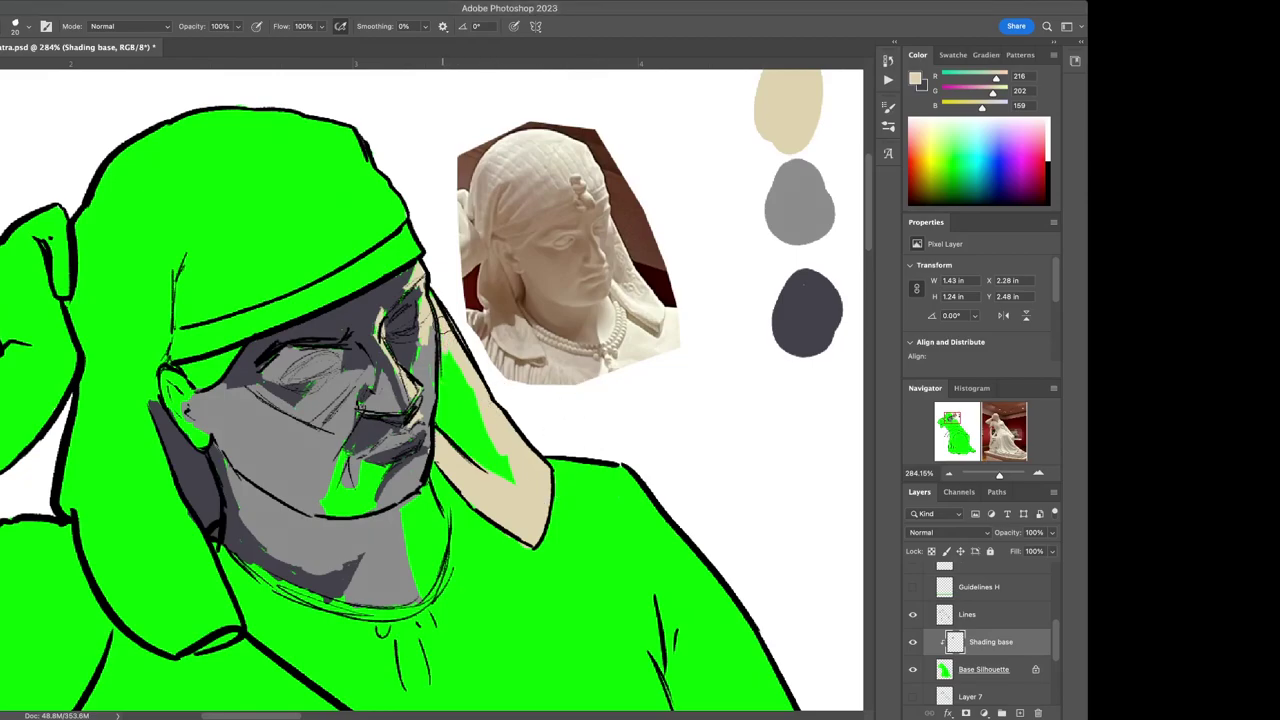
pyautogui.moveTo(472, 397)
pyautogui.mouseDown()
pyautogui.moveTo(480, 415)
pyautogui.moveTo(450, 362)
pyautogui.moveTo(438, 394)
pyautogui.mouseUp()
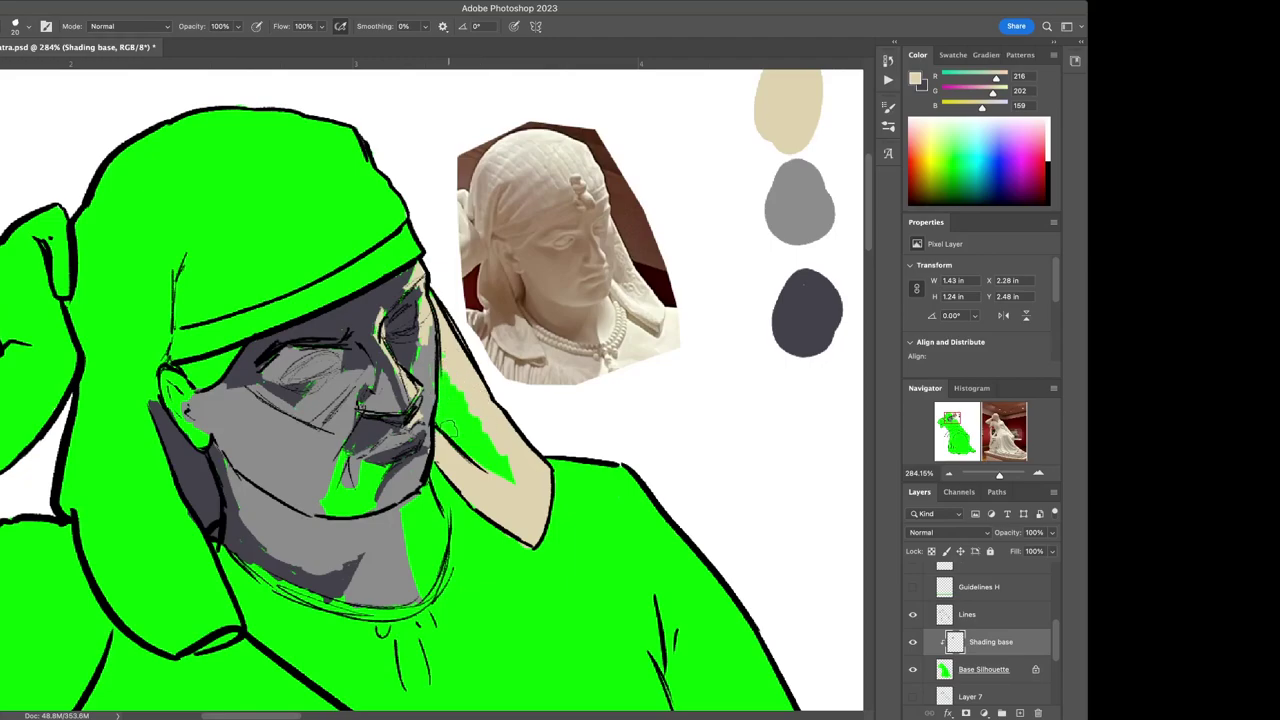
# Sample the dark shadow colour from the forehead and paint the inner shadow of the veil flap beside the cheek
pyautogui.press('i')
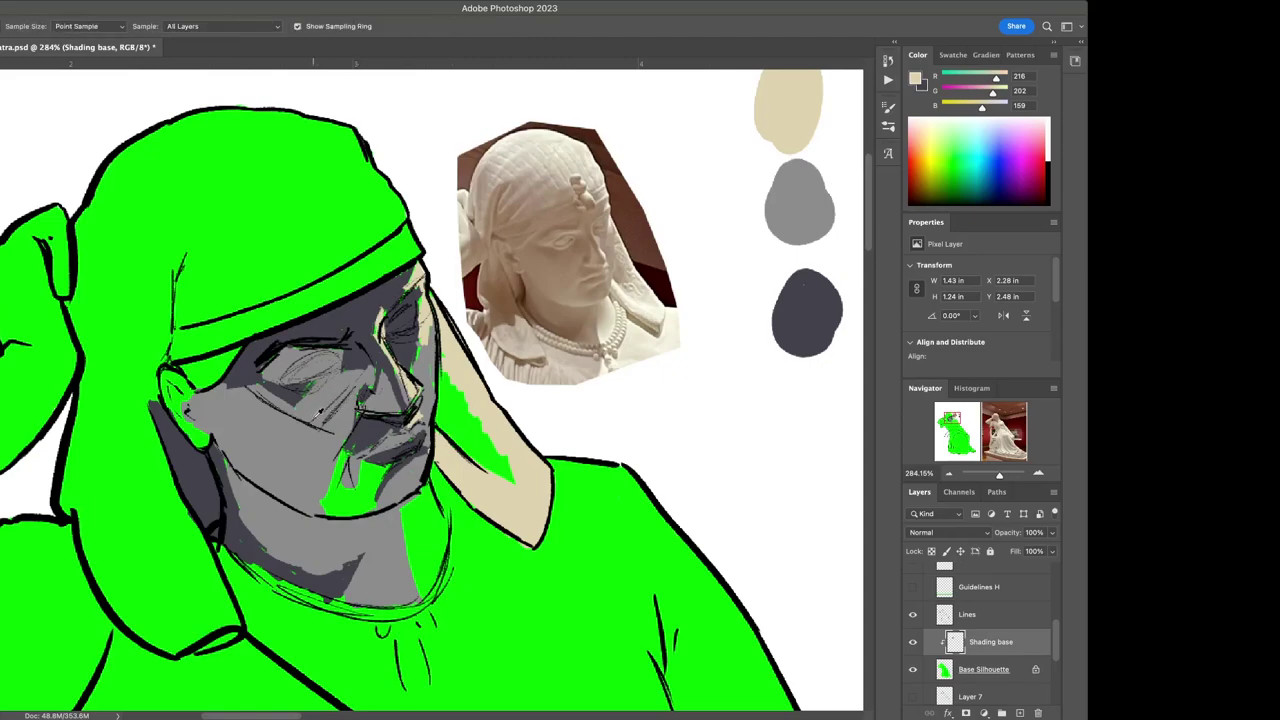
pyautogui.click(357, 327)
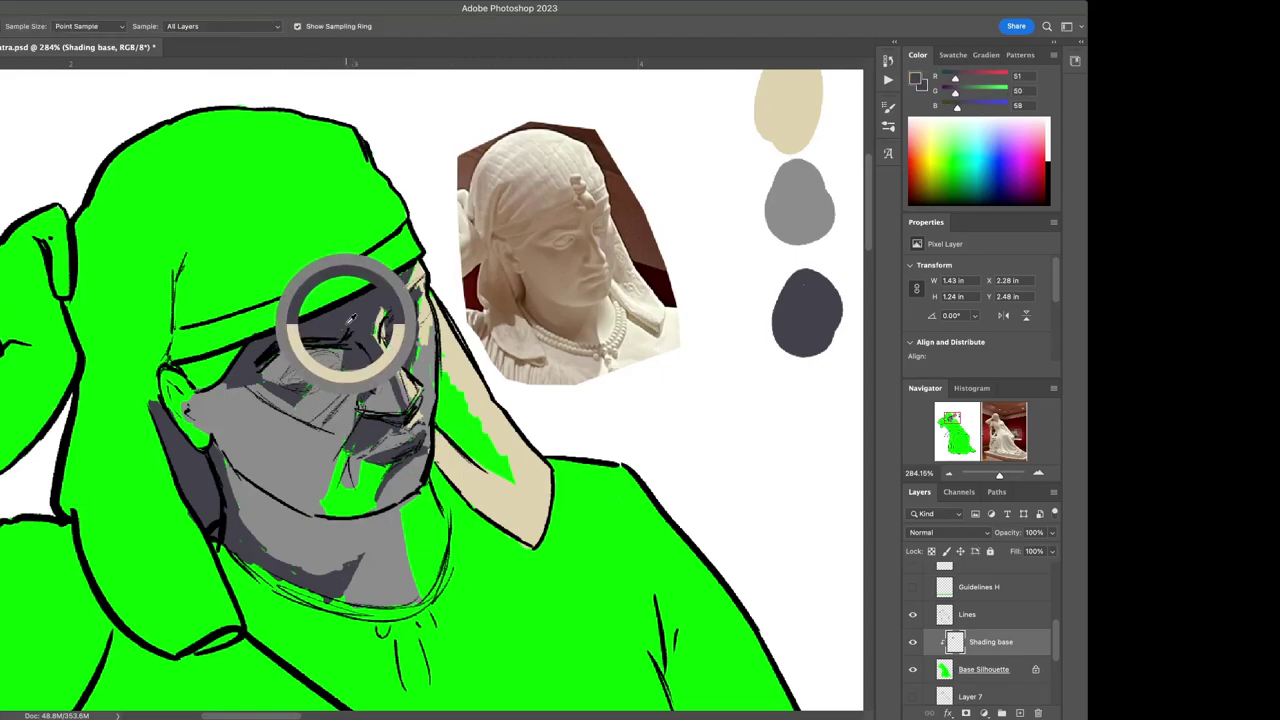
pyautogui.press('b')
pyautogui.moveTo(457, 425)
pyautogui.mouseDown()
pyautogui.moveTo(448, 389)
pyautogui.moveTo(462, 429)
pyautogui.moveTo(468, 407)
pyautogui.moveTo(472, 417)
pyautogui.moveTo(466, 457)
pyautogui.moveTo(500, 476)
pyautogui.mouseUp()
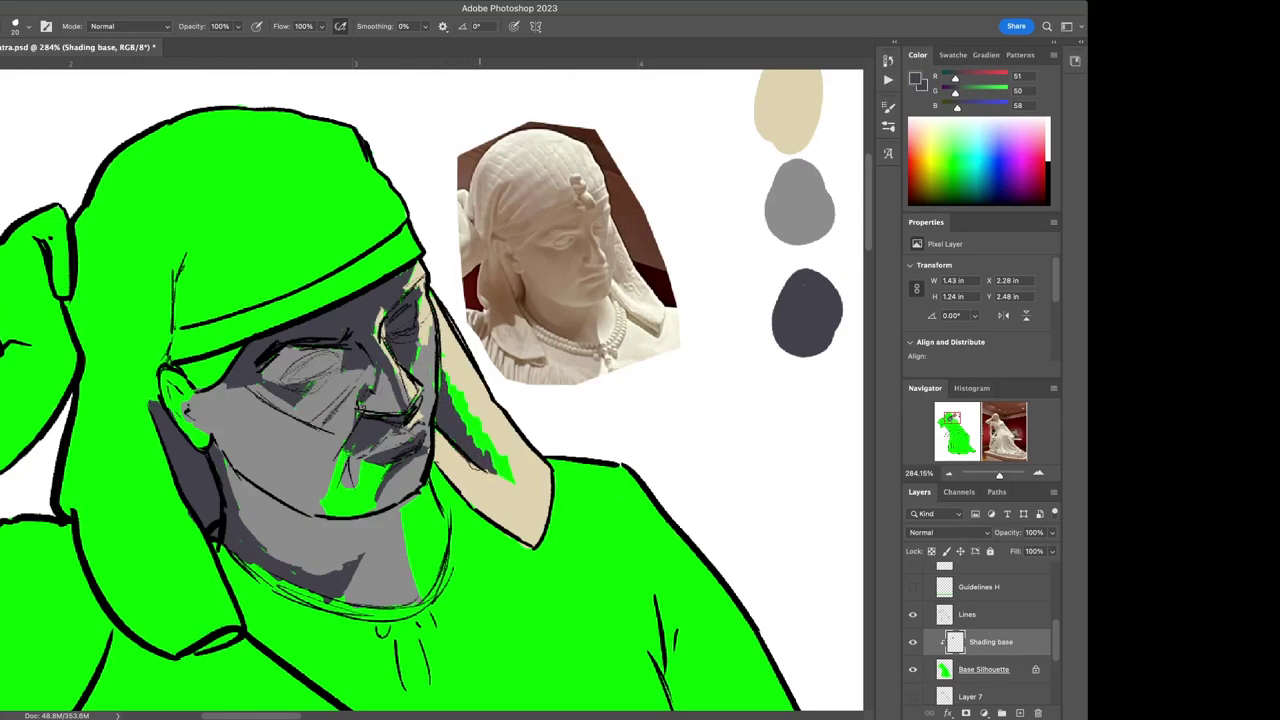
pyautogui.moveTo(466, 424); pyautogui.dragTo(490, 460)
# Sample the mid grey from the cheek, fill the green gap inside the veil flap and shade the flap's lower edge
pyautogui.press('i')
pyautogui.click(295, 467)
pyautogui.press('b')
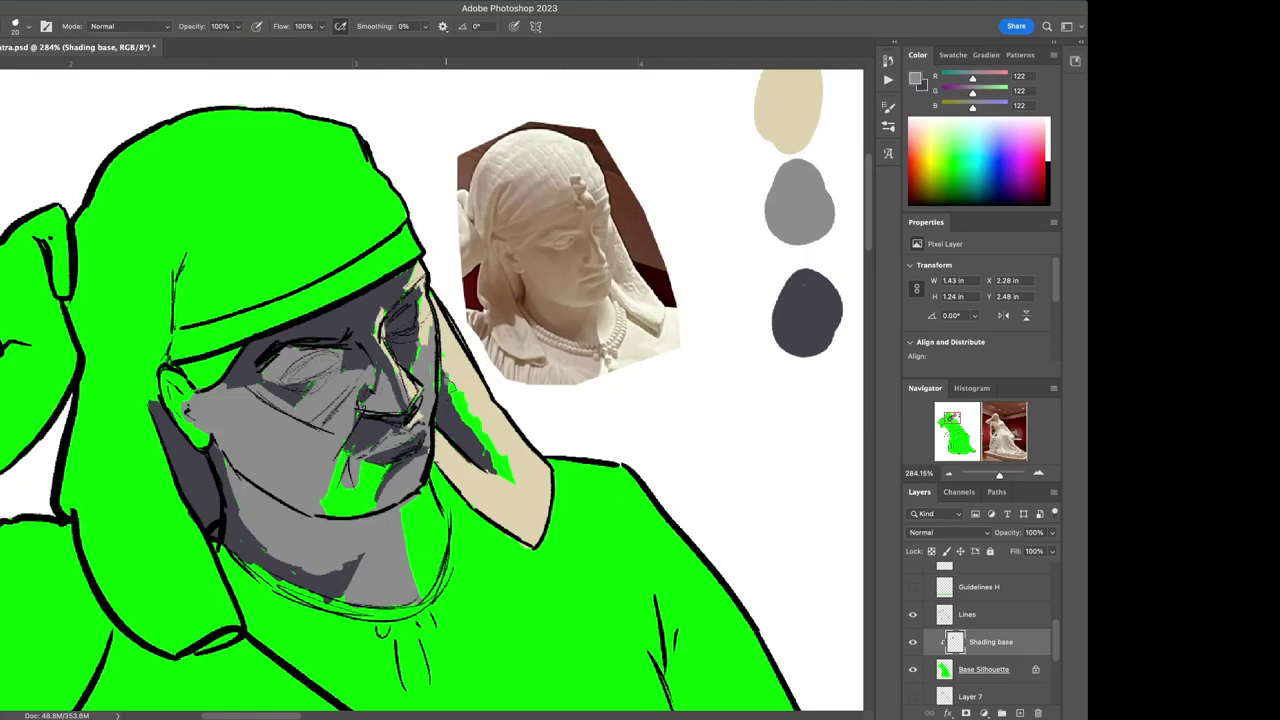
pyautogui.moveTo(452, 392); pyautogui.dragTo(502, 470)
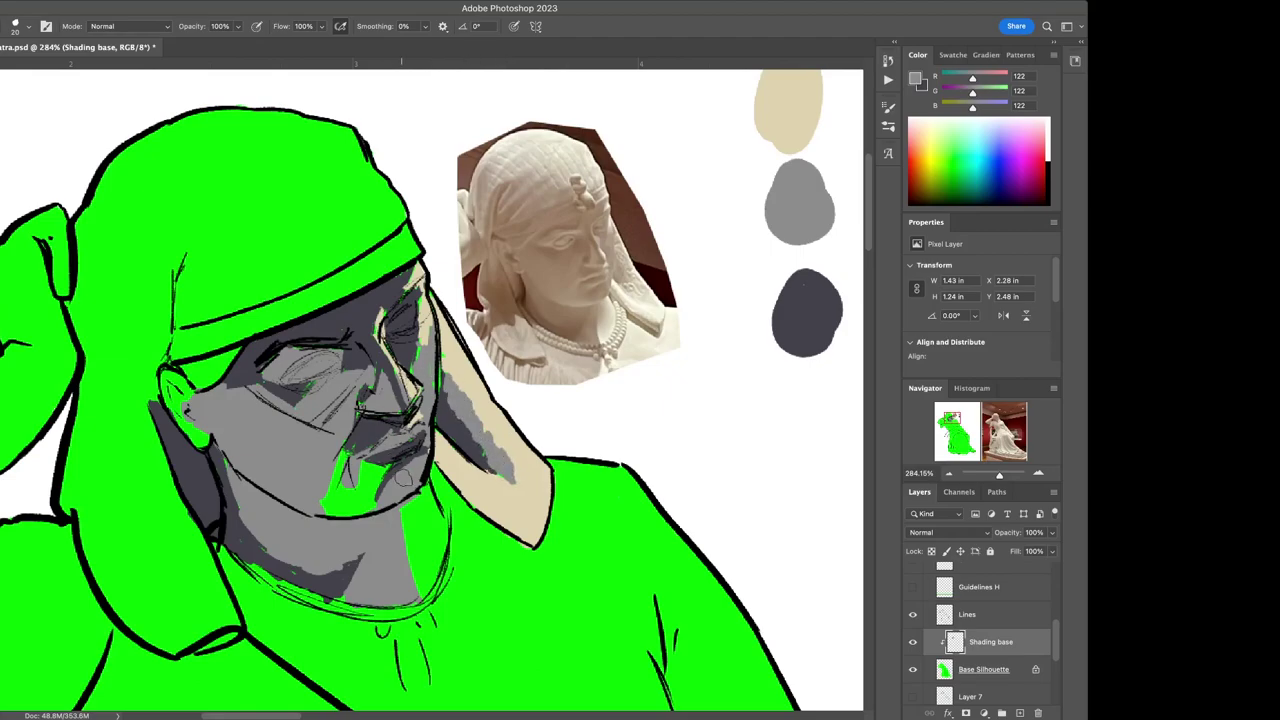
pyautogui.moveTo(490, 505)
pyautogui.mouseDown()
pyautogui.moveTo(541, 526)
pyautogui.moveTo(478, 505)
pyautogui.moveTo(530, 541)
pyautogui.mouseUp()
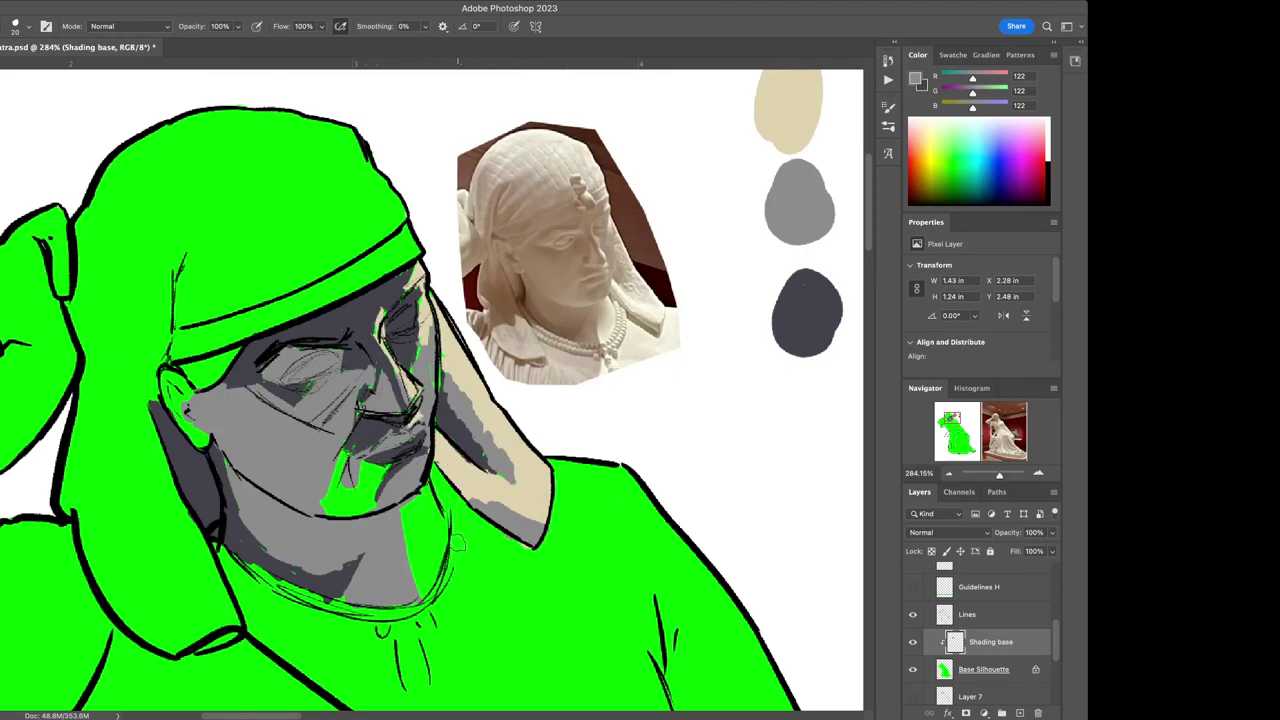
# Sample the beige from the veil flap and paint the unshaded lit side of the neck
pyautogui.press('x')
pyautogui.press('x')
pyautogui.press('i')
pyautogui.click(534, 470)
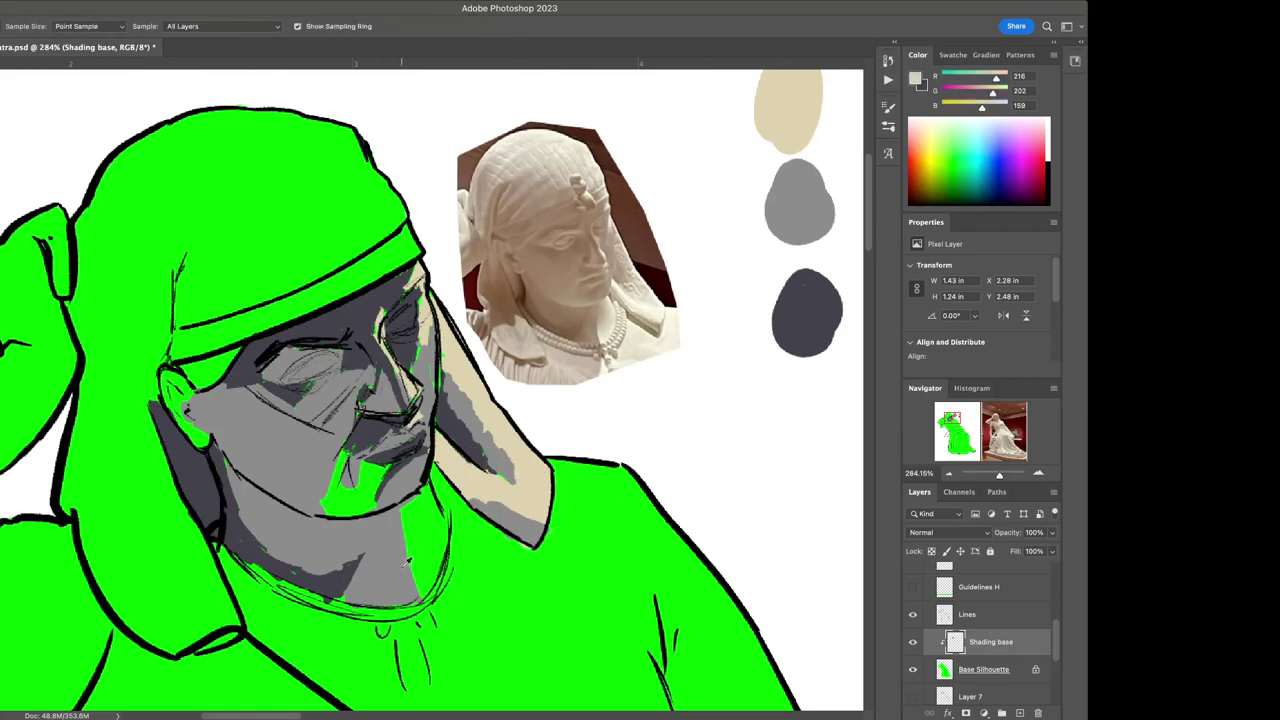
pyautogui.press('b')
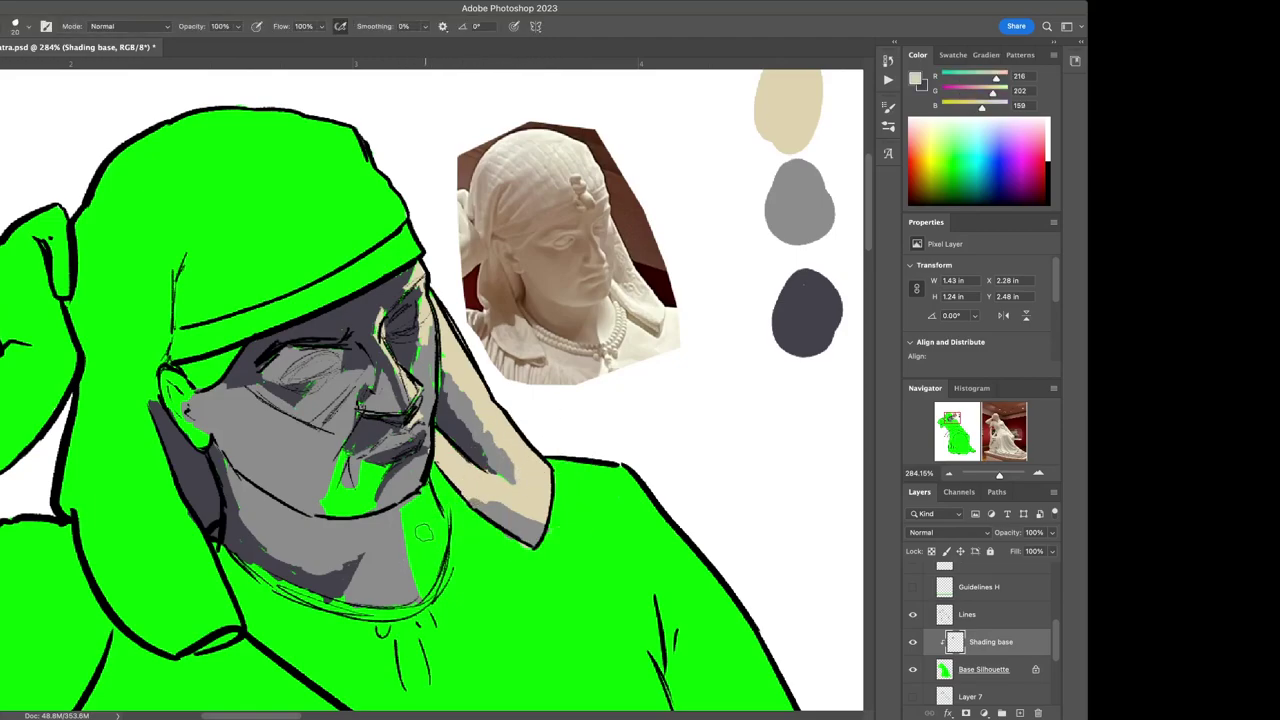
pyautogui.moveTo(408, 512)
pyautogui.mouseDown()
pyautogui.moveTo(415, 600)
pyautogui.moveTo(441, 525)
pyautogui.moveTo(431, 512)
pyautogui.moveTo(435, 563)
pyautogui.moveTo(422, 576)
pyautogui.moveTo(421, 503)
pyautogui.moveTo(424, 548)
pyautogui.mouseUp()
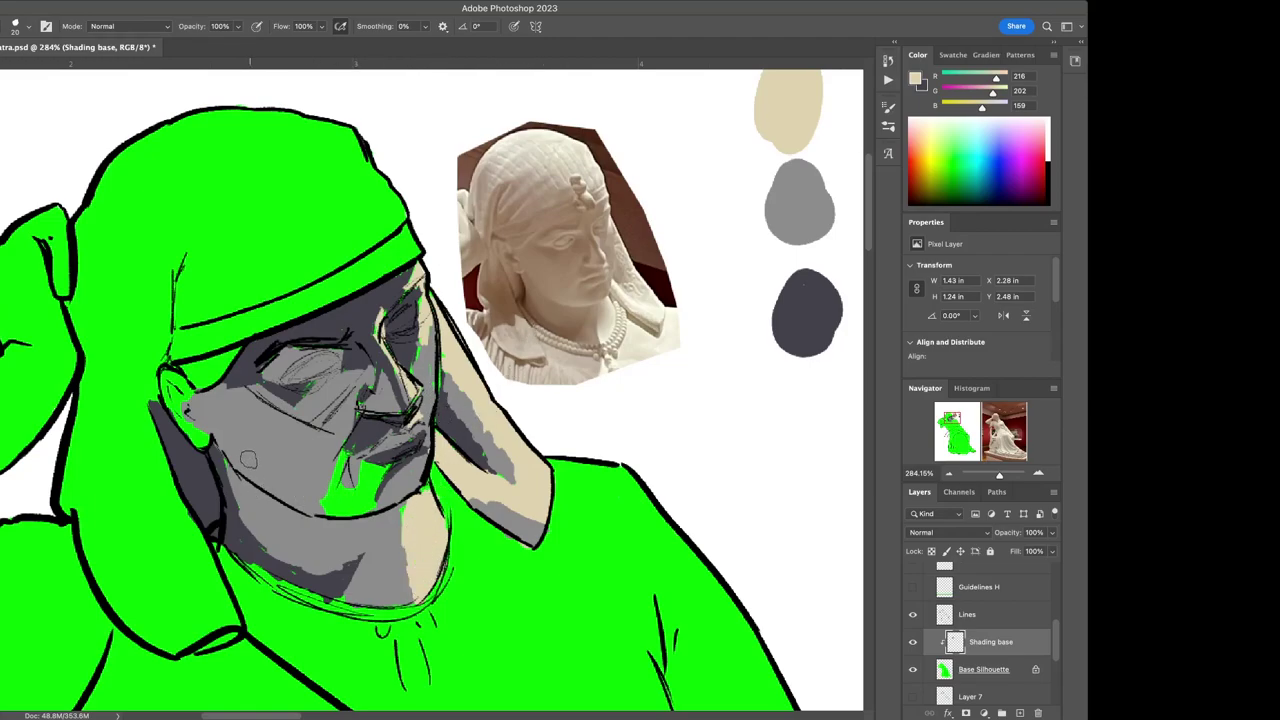
# Fill the green area of the chin with mid grey sampled from the cheek, and pick the forehead's dark shadow colour for the brush
pyautogui.press('alt')
pyautogui.keyDown('alt'); pyautogui.click(312, 442); pyautogui.keyUp('alt')
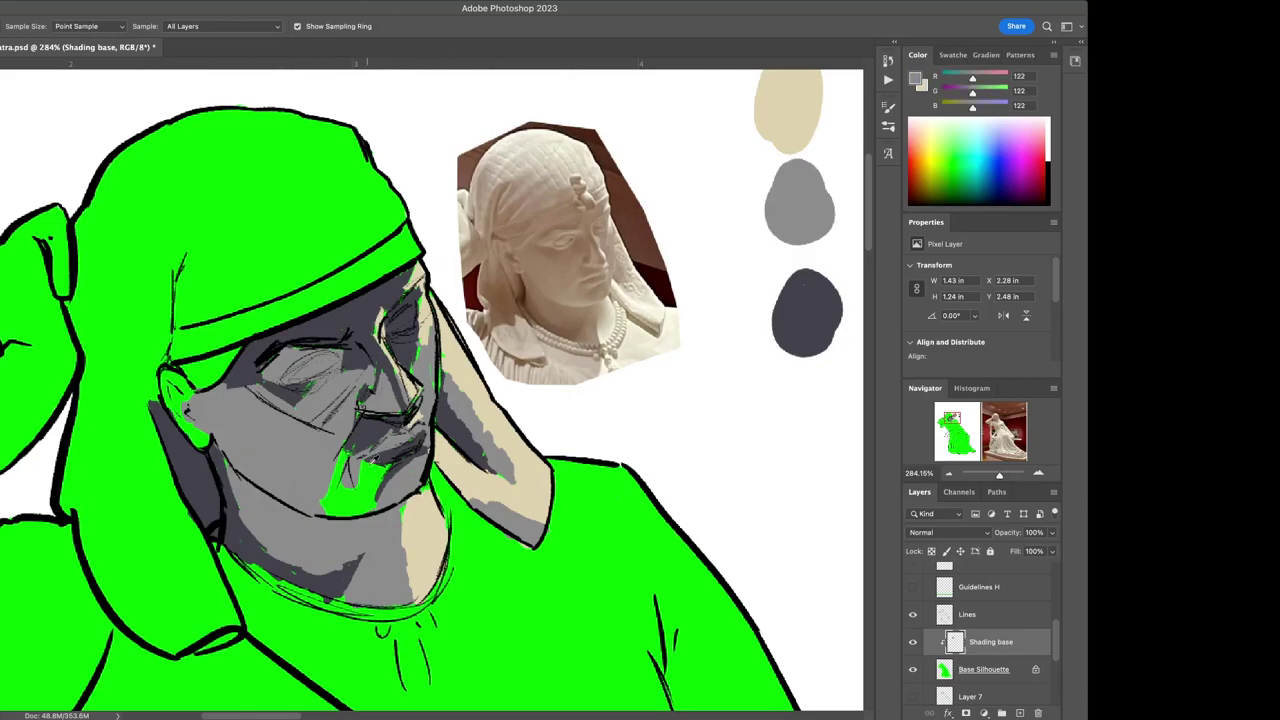
pyautogui.moveTo(378, 484)
pyautogui.mouseDown()
pyautogui.moveTo(360, 505)
pyautogui.moveTo(360, 478)
pyautogui.moveTo(322, 510)
pyautogui.moveTo(335, 470)
pyautogui.moveTo(372, 466)
pyautogui.moveTo(372, 495)
pyautogui.moveTo(372, 478)
pyautogui.moveTo(358, 502)
pyautogui.mouseUp()
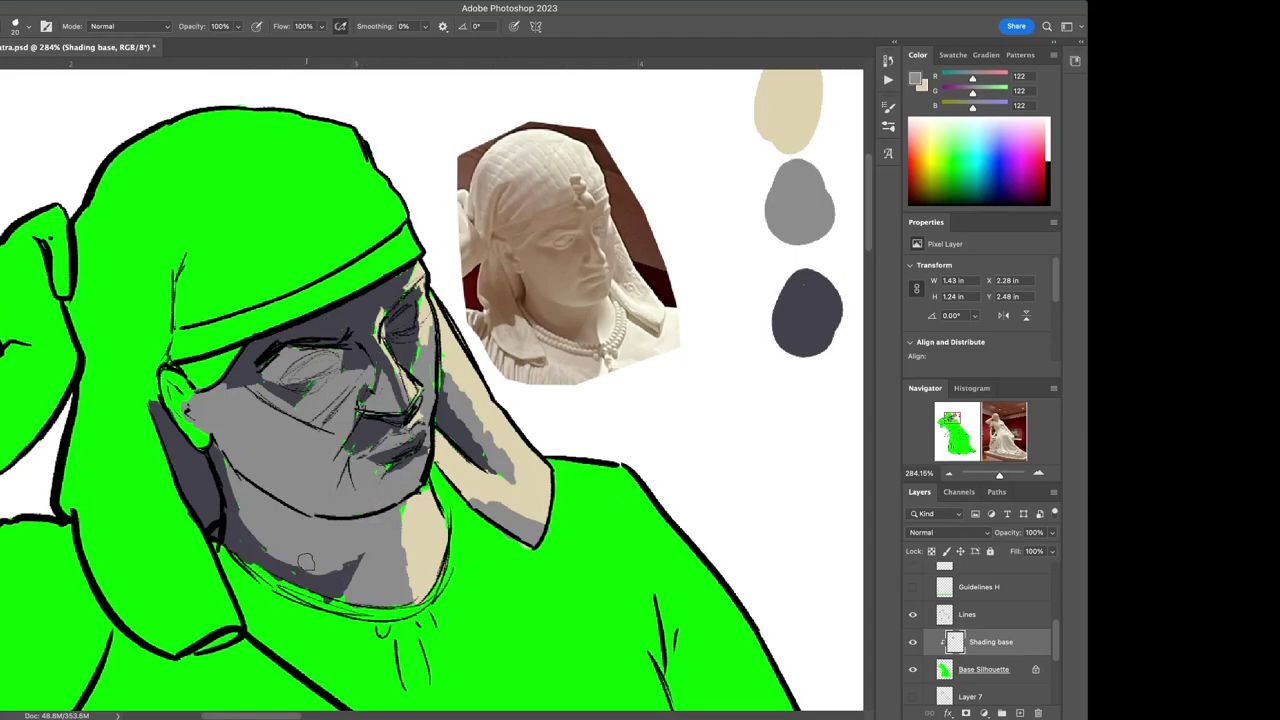
pyautogui.keyDown('alt'); pyautogui.click(480, 460); pyautogui.keyUp('alt')
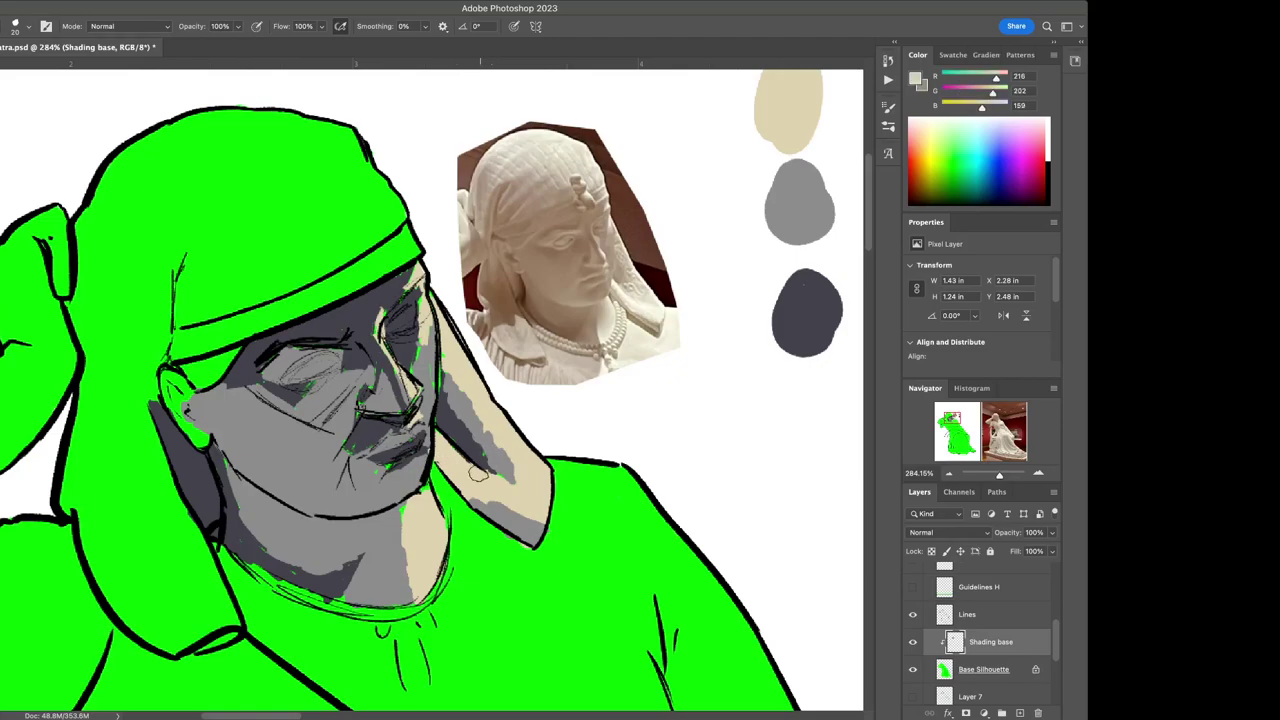
pyautogui.press('i')
pyautogui.click(346, 313)
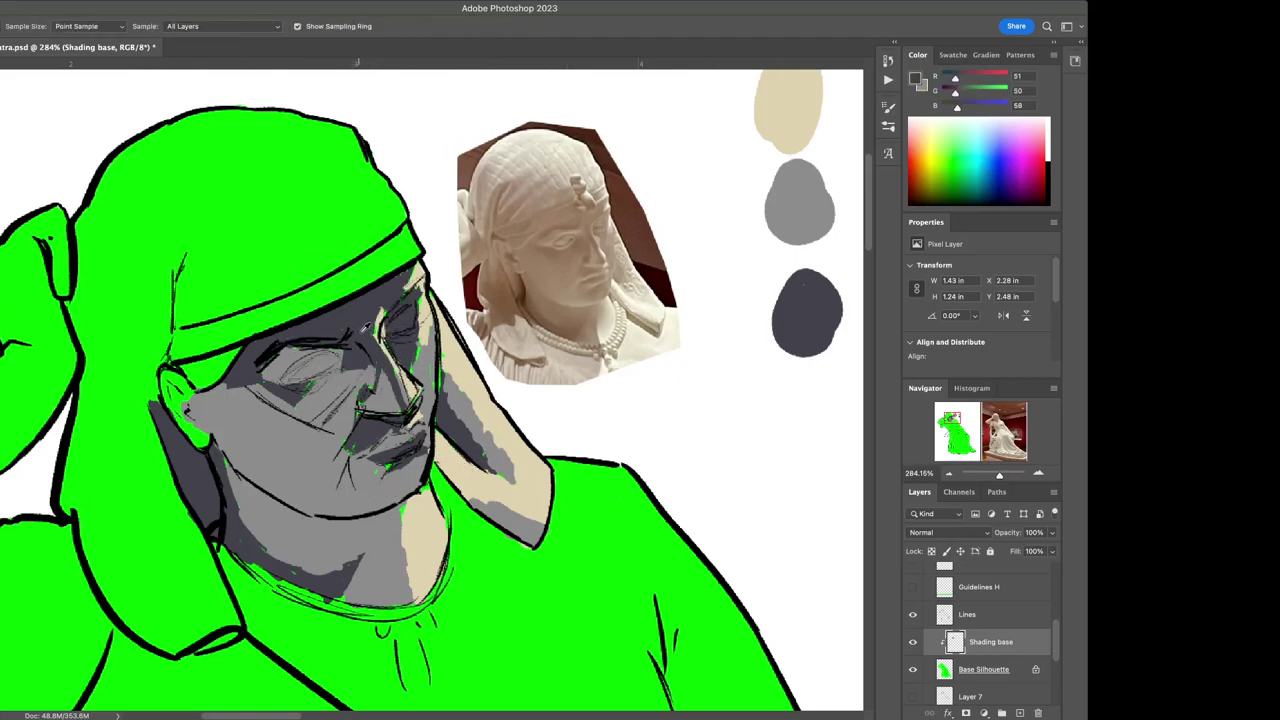
pyautogui.press('b')
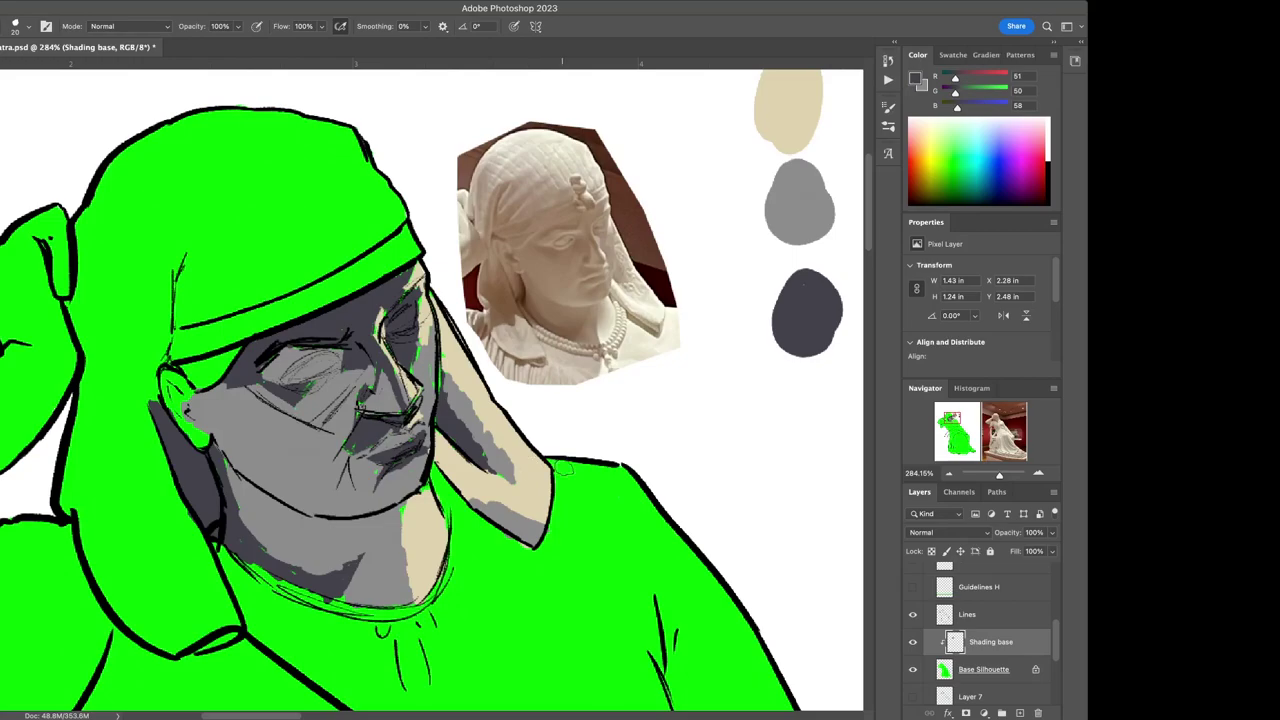
# Enlarge the Palette layer's three colour swatches and move them to the upper right corner of Artboard 1
pyautogui.press('z')
pyautogui.moveTo(490, 445); pyautogui.dragTo(262, 420)
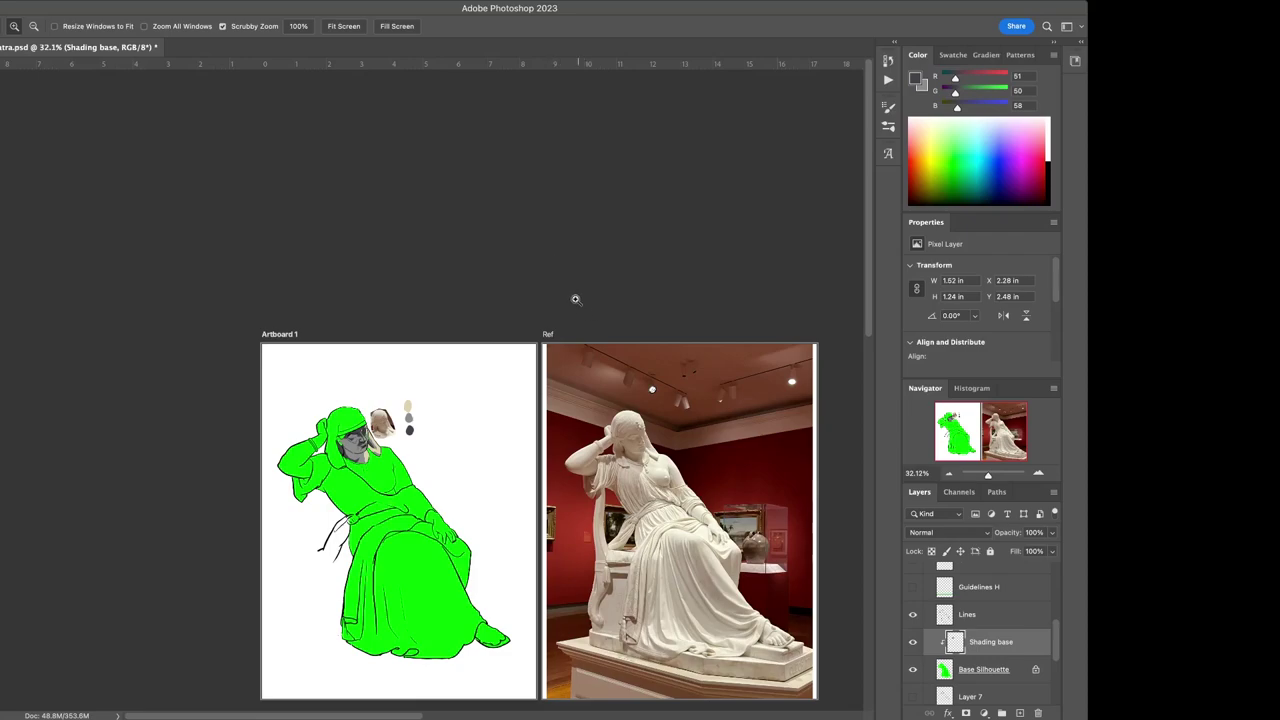
pyautogui.scroll(5, 996, 621)
pyautogui.click(990, 627)
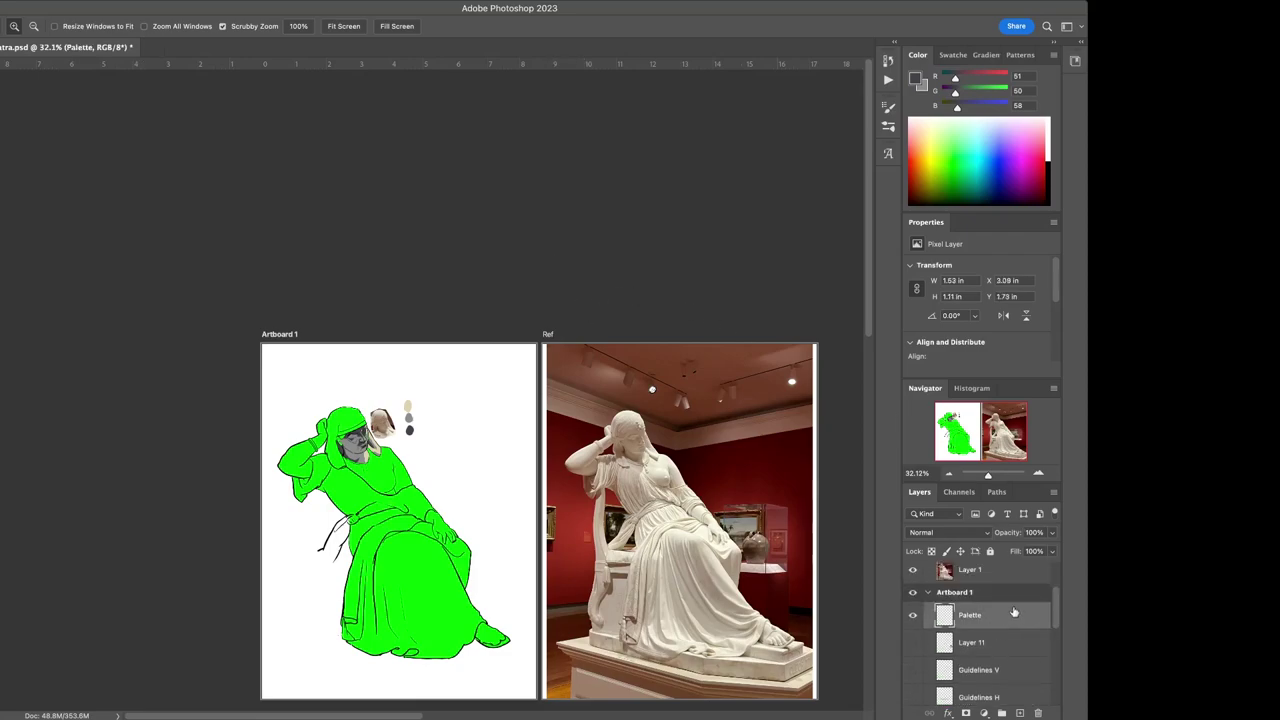
pyautogui.hotkey('ctrl', 't')
pyautogui.moveTo(400, 427); pyautogui.dragTo(451, 409)
pyautogui.press('Return')
pyautogui.press('z')
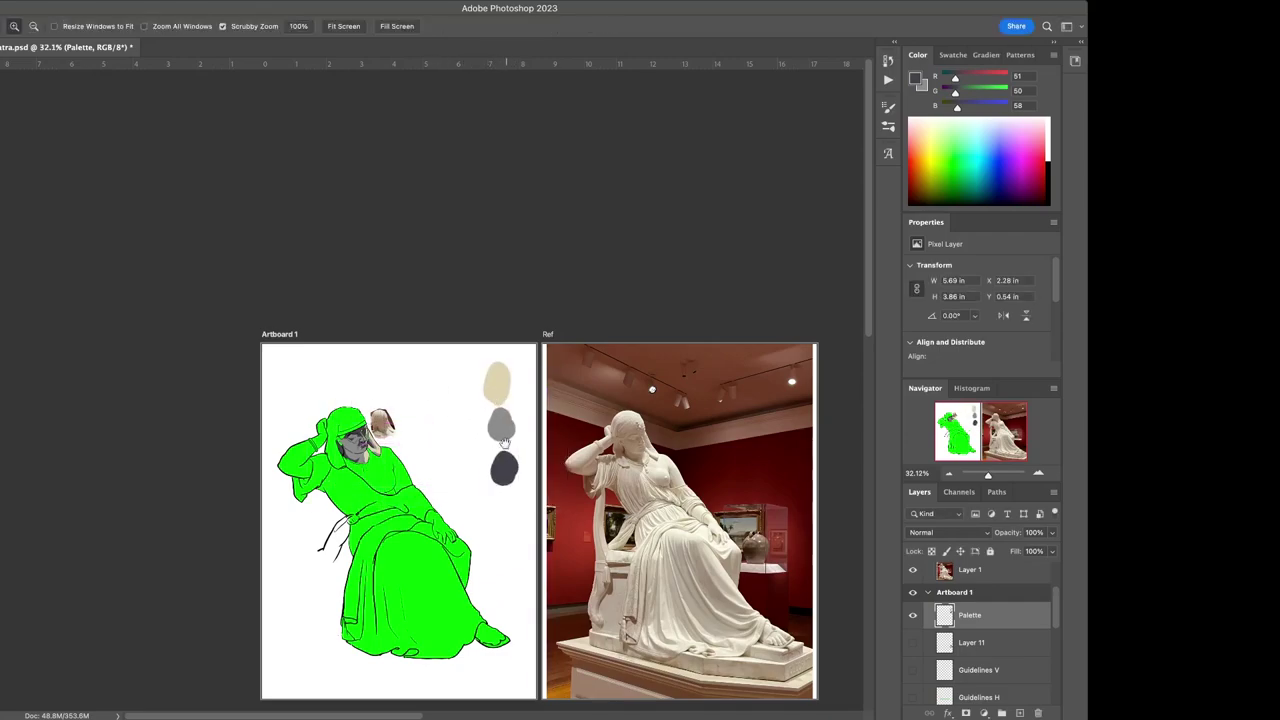
# On the Shading base layer, paint the shoulder and chest with the beige sampled from the palette
pyautogui.scroll(-3, 479, 493)
pyautogui.moveTo(467, 419)
pyautogui.mouseDown()
pyautogui.moveTo(491, 420)
pyautogui.moveTo(451, 414)
pyautogui.moveTo(455, 403)
pyautogui.mouseUp()
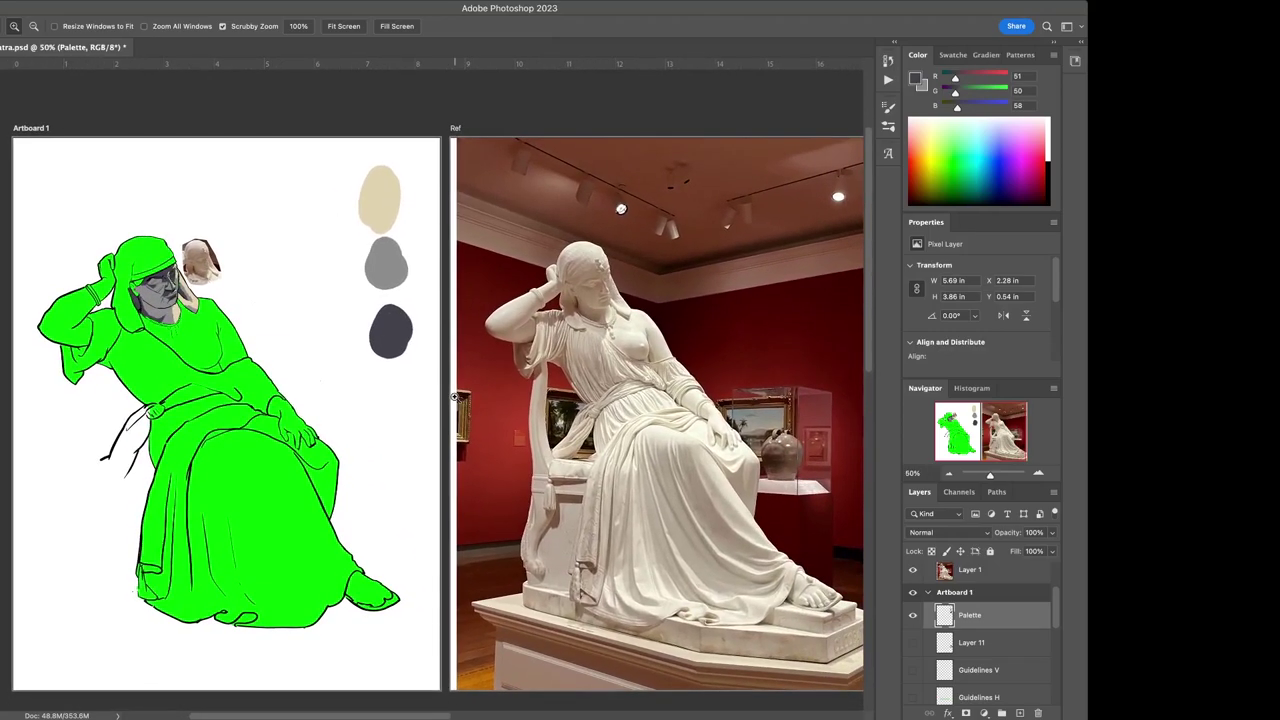
pyautogui.scroll(-4, 998, 655)
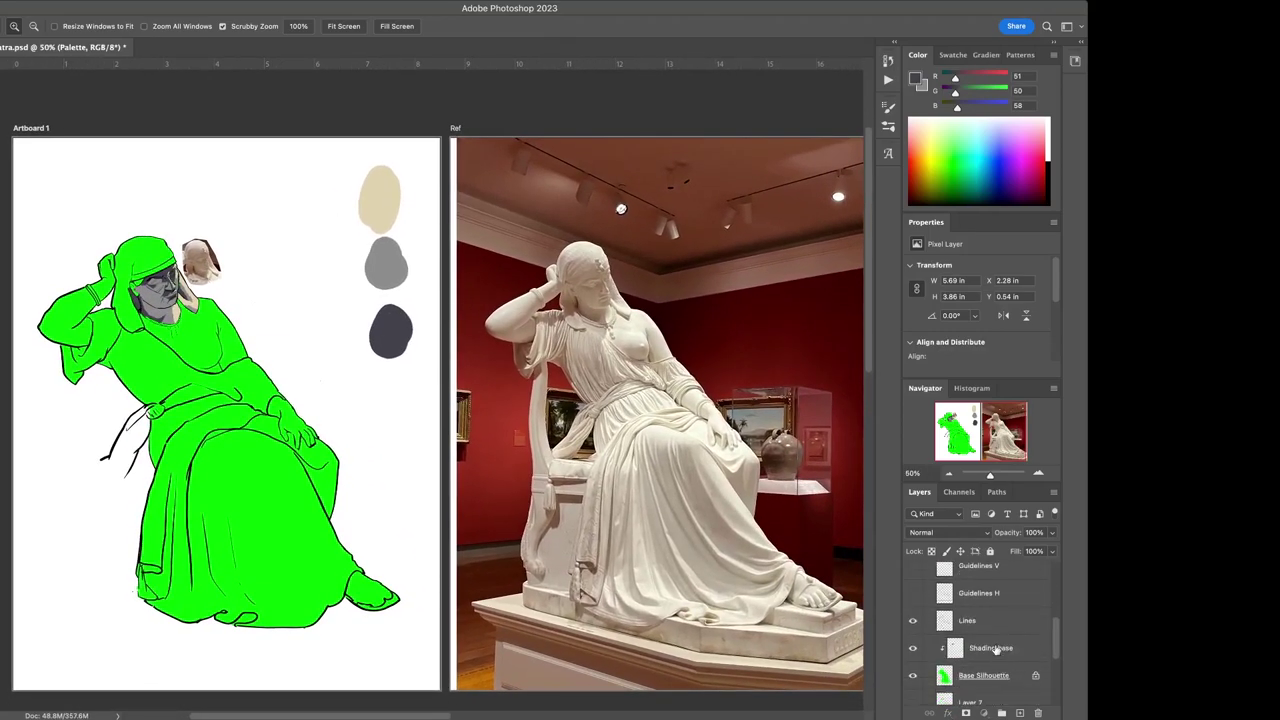
pyautogui.click(995, 648)
pyautogui.press('i')
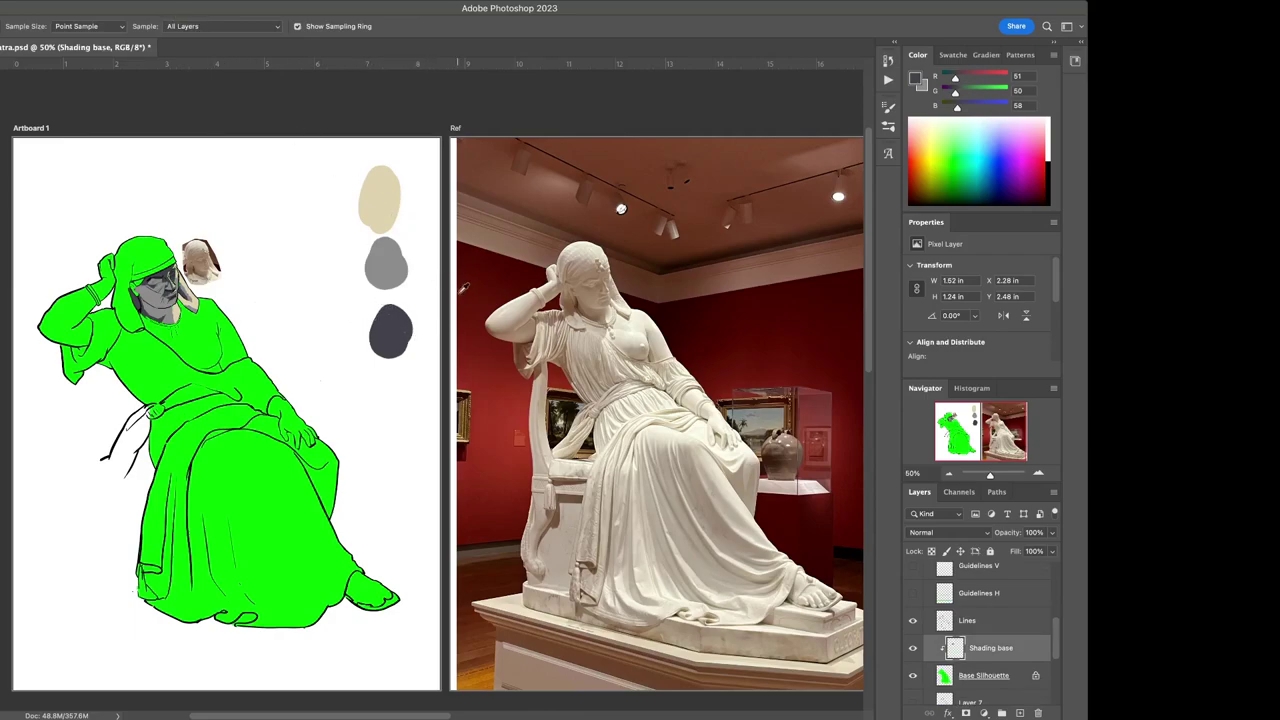
pyautogui.click(395, 206)
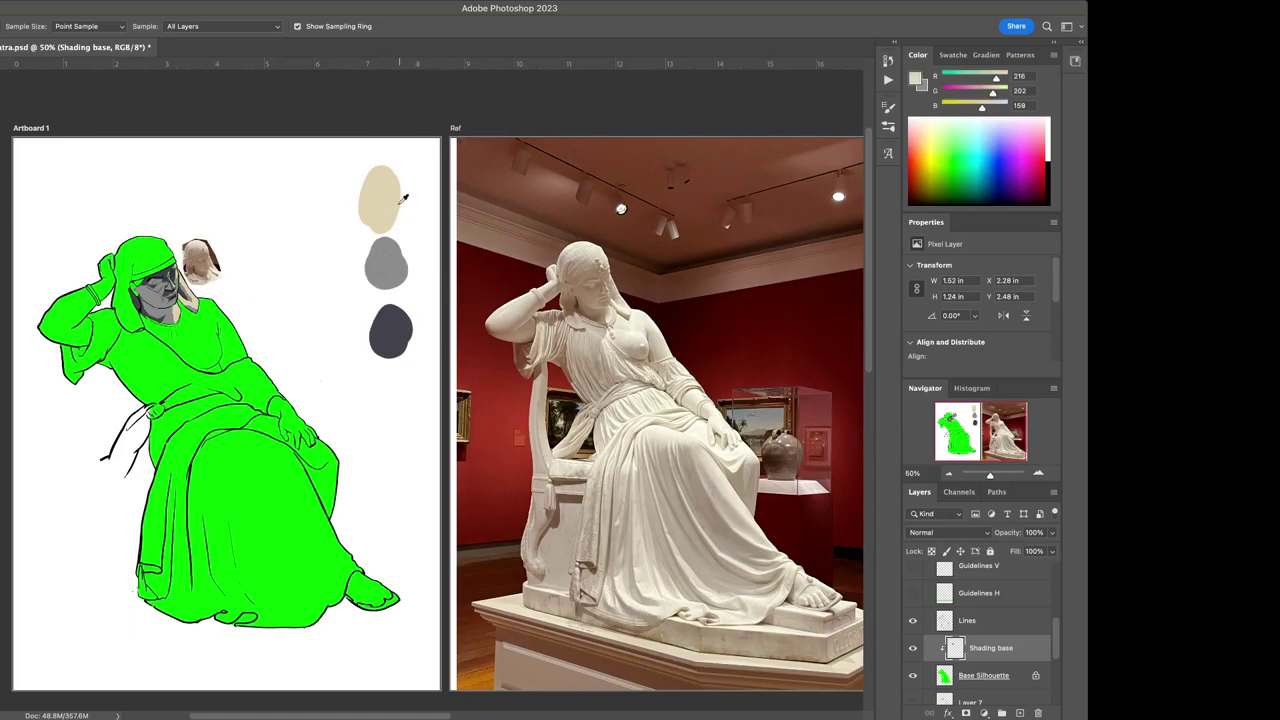
pyautogui.press('b')
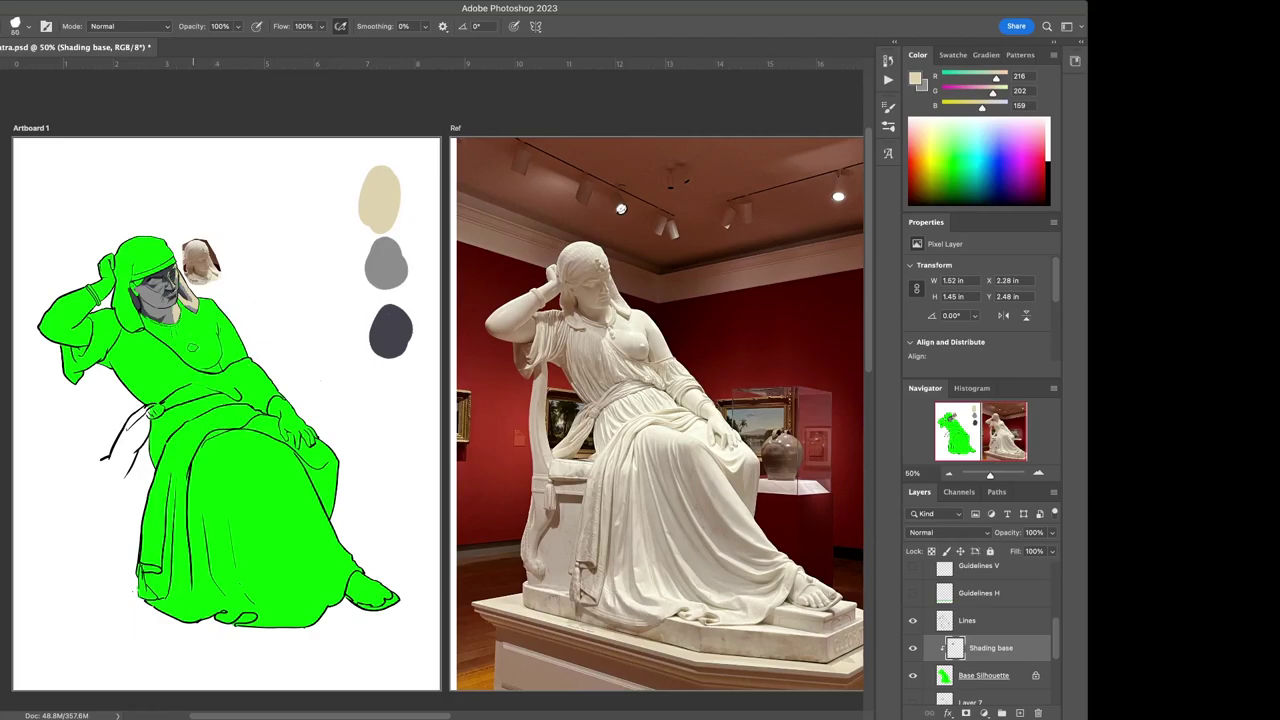
pyautogui.moveTo(214, 318)
pyautogui.mouseDown()
pyautogui.moveTo(207, 306)
pyautogui.moveTo(238, 360)
pyautogui.moveTo(212, 344)
pyautogui.mouseUp()
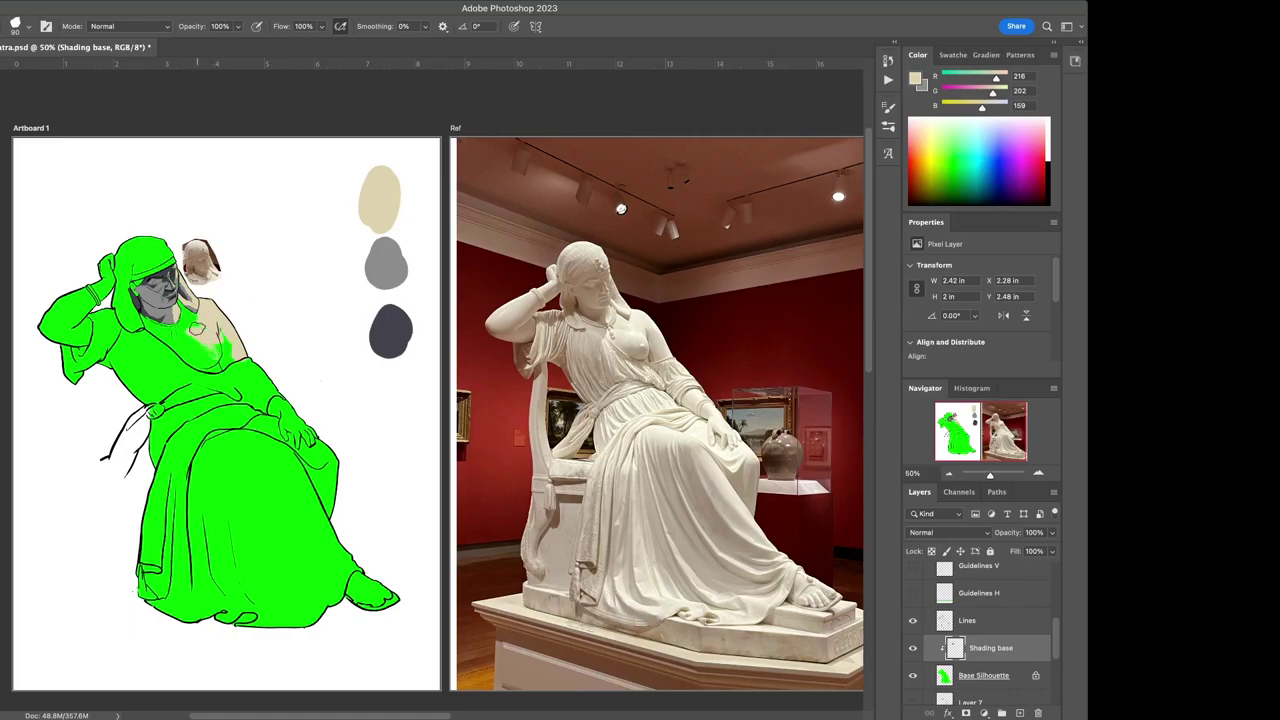
pyautogui.moveTo(200, 338)
pyautogui.mouseDown()
pyautogui.moveTo(218, 360)
pyautogui.moveTo(200, 372)
pyautogui.moveTo(184, 350)
pyautogui.moveTo(208, 340)
pyautogui.moveTo(216, 350)
pyautogui.moveTo(188, 364)
pyautogui.mouseUp()
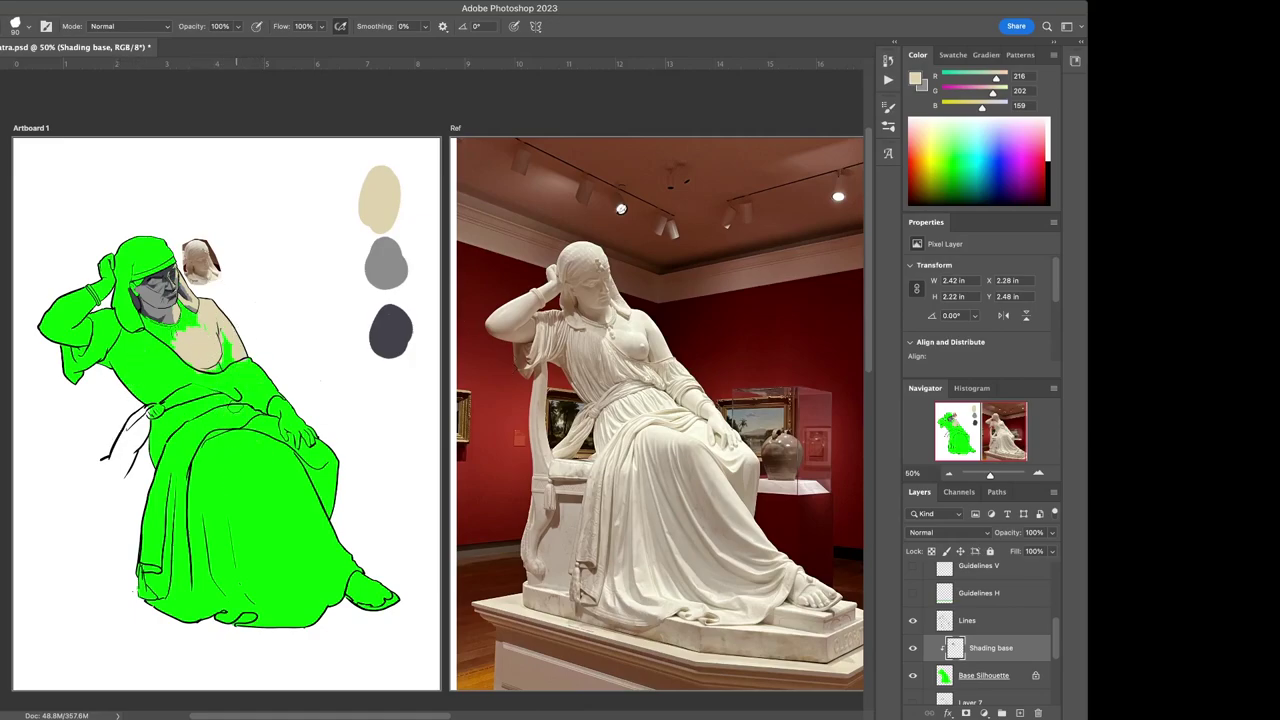
# Paint the lit areas of the waist, the resting arm and hand, and the upper knee and leg in beige
pyautogui.moveTo(215, 402)
pyautogui.mouseDown()
pyautogui.moveTo(184, 398)
pyautogui.moveTo(185, 430)
pyautogui.moveTo(189, 403)
pyautogui.moveTo(167, 423)
pyautogui.moveTo(218, 397)
pyautogui.moveTo(195, 396)
pyautogui.moveTo(195, 382)
pyautogui.mouseUp()
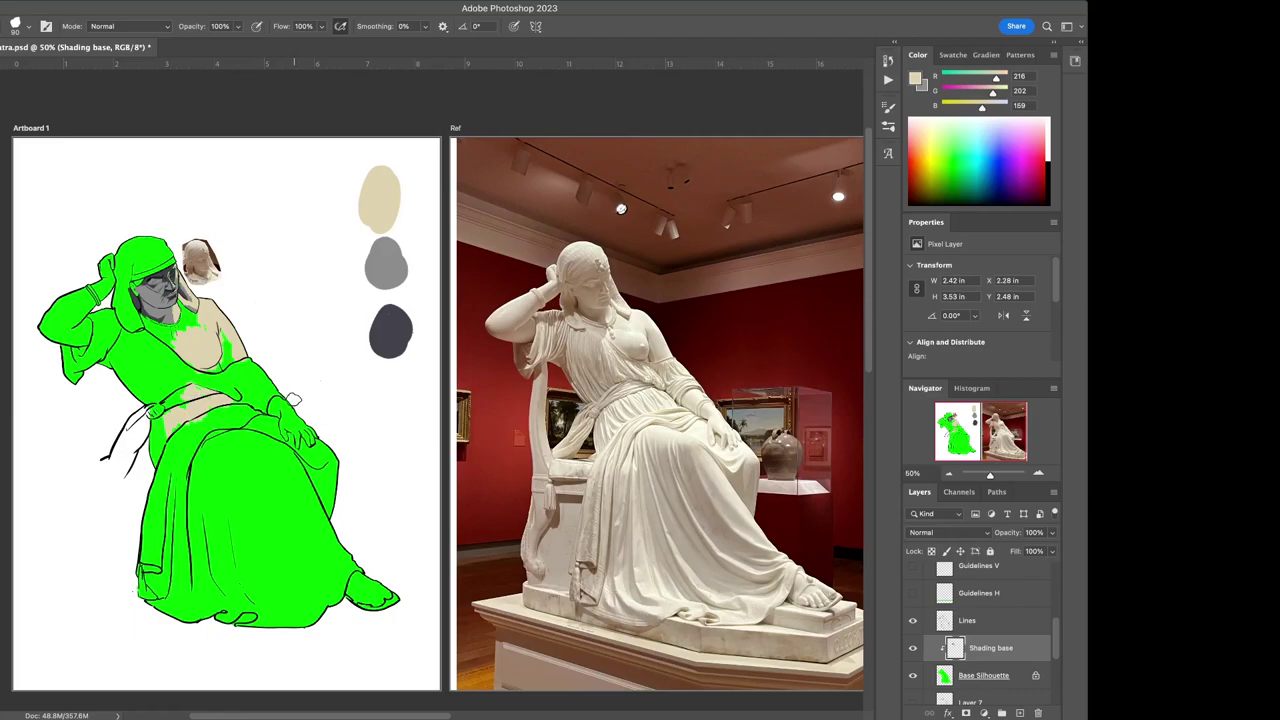
pyautogui.moveTo(245, 368); pyautogui.dragTo(255, 369)
pyautogui.moveTo(266, 392)
pyautogui.mouseDown()
pyautogui.moveTo(257, 373)
pyautogui.moveTo(241, 380)
pyautogui.moveTo(290, 421)
pyautogui.moveTo(265, 385)
pyautogui.moveTo(285, 397)
pyautogui.moveTo(310, 440)
pyautogui.moveTo(285, 418)
pyautogui.moveTo(286, 430)
pyautogui.moveTo(325, 458)
pyautogui.moveTo(300, 455)
pyautogui.moveTo(325, 443)
pyautogui.moveTo(313, 458)
pyautogui.moveTo(260, 429)
pyautogui.moveTo(282, 403)
pyautogui.moveTo(244, 396)
pyautogui.moveTo(255, 406)
pyautogui.mouseUp()
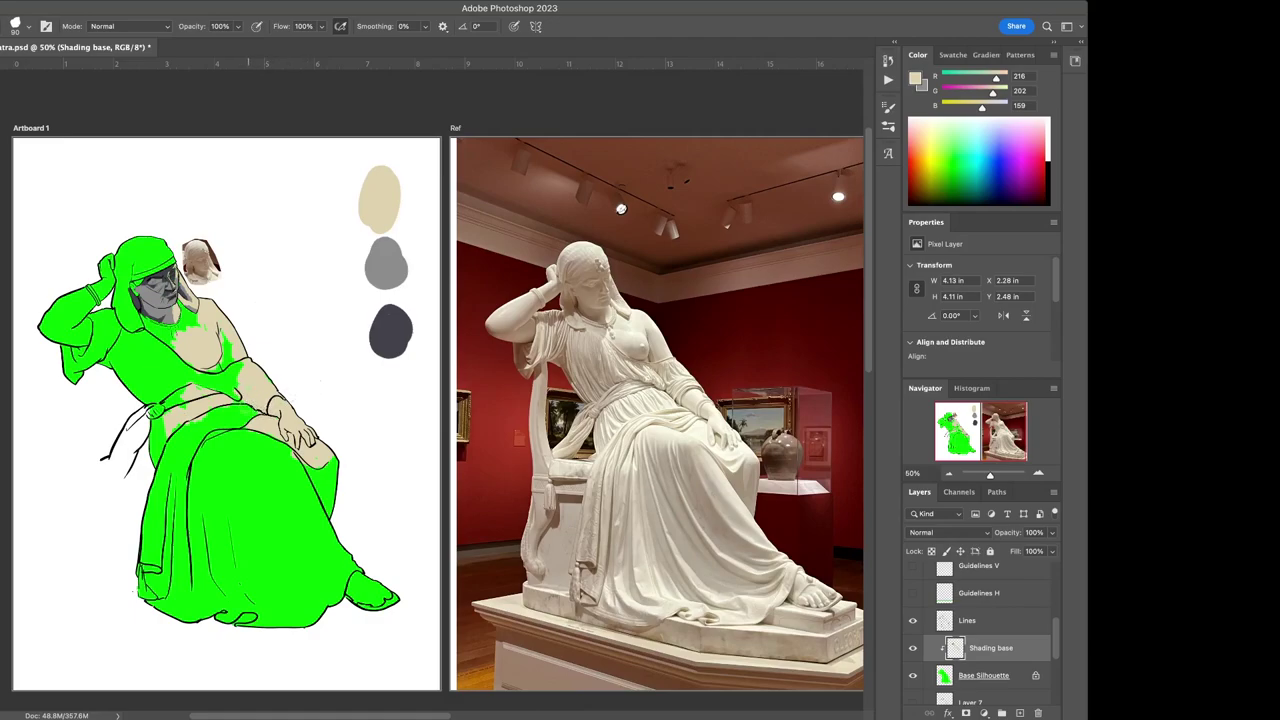
pyautogui.moveTo(222, 412)
pyautogui.mouseDown()
pyautogui.moveTo(250, 412)
pyautogui.moveTo(205, 416)
pyautogui.moveTo(180, 444)
pyautogui.moveTo(232, 424)
pyautogui.moveTo(205, 440)
pyautogui.moveTo(268, 432)
pyautogui.moveTo(234, 450)
pyautogui.moveTo(288, 460)
pyautogui.moveTo(285, 476)
pyautogui.moveTo(325, 522)
pyautogui.moveTo(284, 479)
pyautogui.moveTo(336, 543)
pyautogui.moveTo(304, 502)
pyautogui.moveTo(315, 504)
pyautogui.moveTo(291, 450)
pyautogui.moveTo(337, 498)
pyautogui.moveTo(306, 534)
pyautogui.mouseUp()
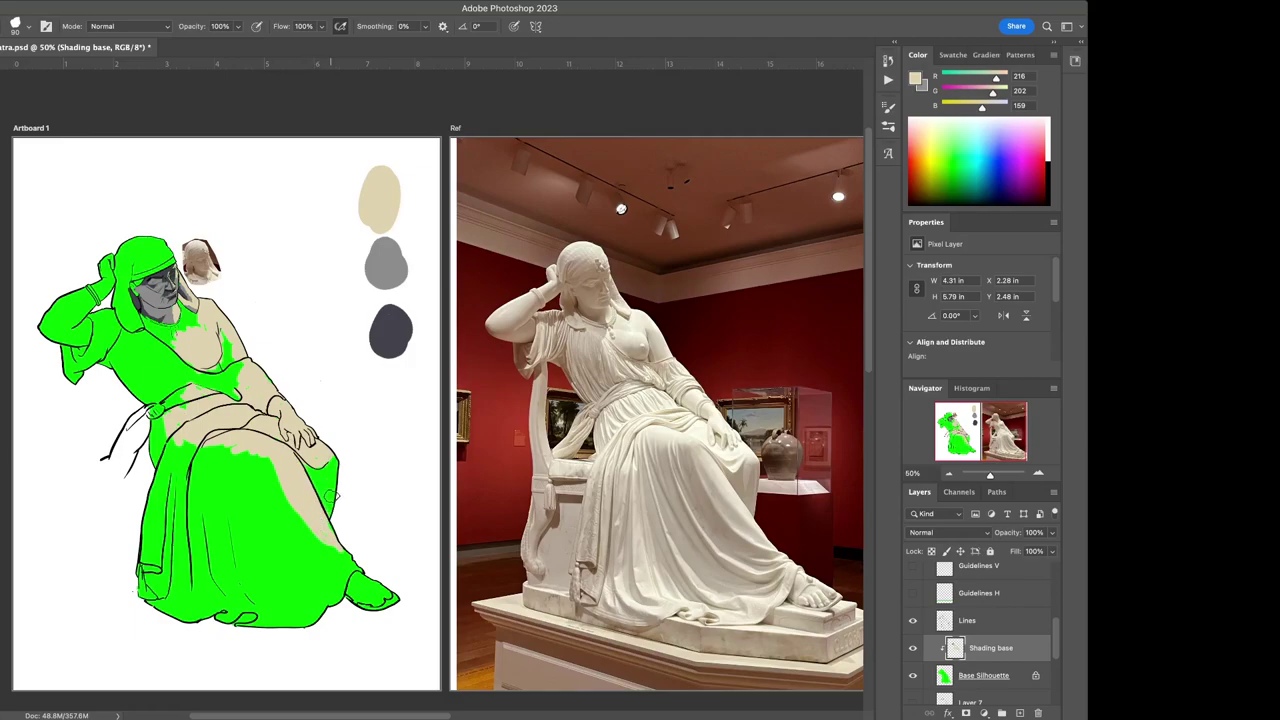
# Shade the drapery below the resting hand with palette grey and dark tones, and paint a dark shadow down the skirt beside the lit leg
pyautogui.keyDown('alt'); pyautogui.click(368, 281); pyautogui.keyUp('alt')
pyautogui.moveTo(340, 503)
pyautogui.mouseDown()
pyautogui.moveTo(328, 457)
pyautogui.moveTo(336, 464)
pyautogui.moveTo(344, 441)
pyautogui.moveTo(323, 474)
pyautogui.moveTo(333, 461)
pyautogui.moveTo(324, 479)
pyautogui.moveTo(335, 483)
pyautogui.moveTo(340, 465)
pyautogui.moveTo(330, 501)
pyautogui.moveTo(397, 329)
pyautogui.moveTo(326, 486)
pyautogui.moveTo(330, 511)
pyautogui.moveTo(318, 470)
pyautogui.mouseUp()
pyautogui.press('i')
pyautogui.click(379, 337)
pyautogui.press('b')
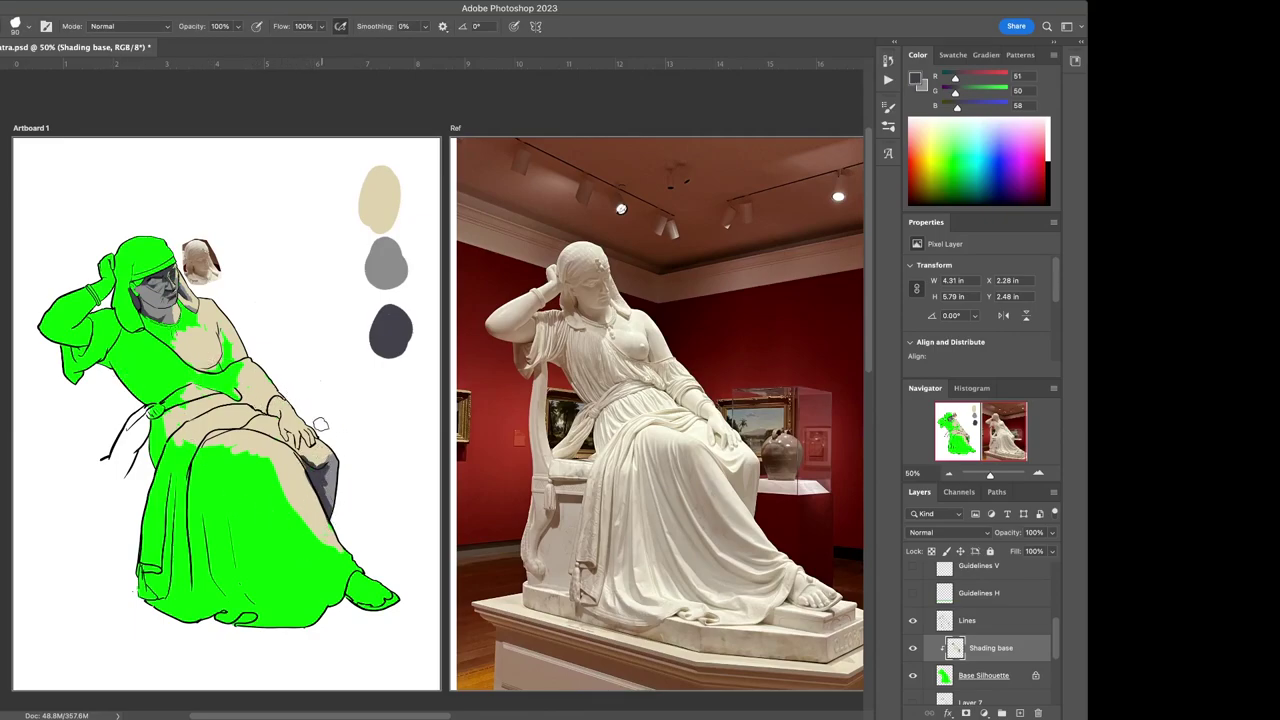
pyautogui.moveTo(285, 508)
pyautogui.mouseDown()
pyautogui.moveTo(263, 460)
pyautogui.moveTo(320, 559)
pyautogui.moveTo(332, 549)
pyautogui.moveTo(348, 562)
pyautogui.moveTo(300, 483)
pyautogui.moveTo(330, 575)
pyautogui.mouseUp()
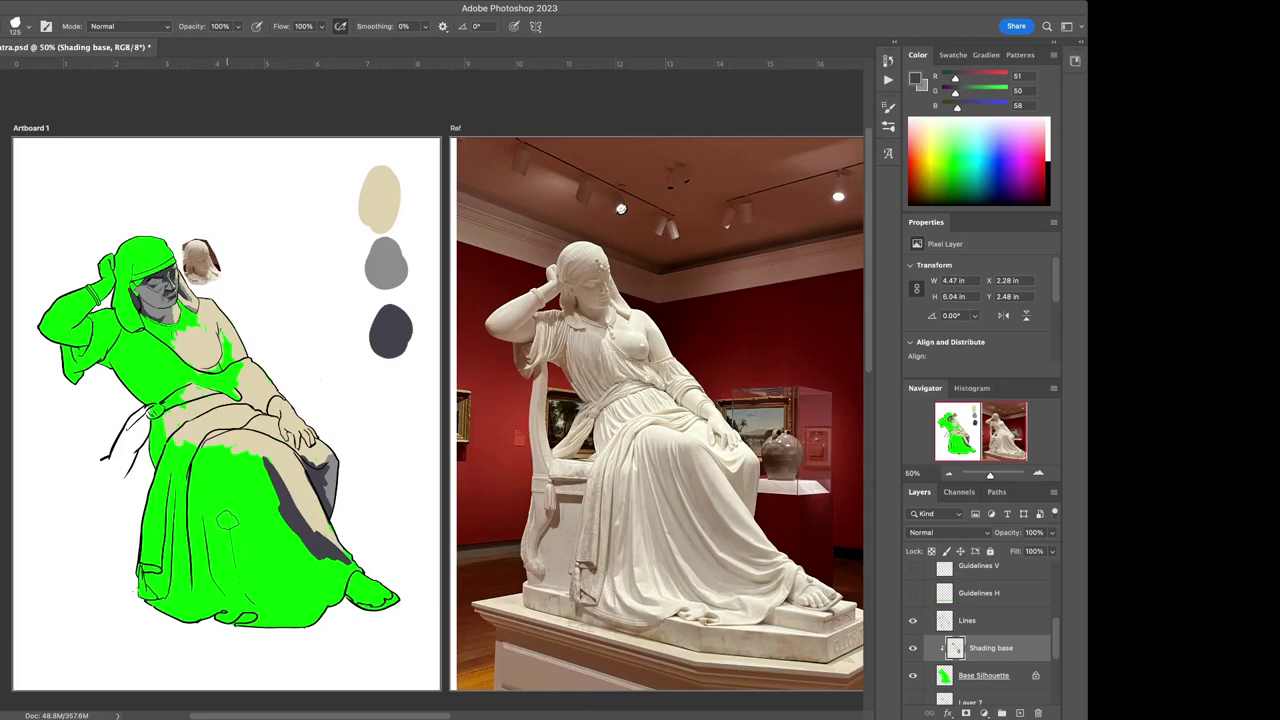
# Sample the palette's mid grey and fill the large front area of the skirt with it
pyautogui.press('i')
pyautogui.click(370, 258)
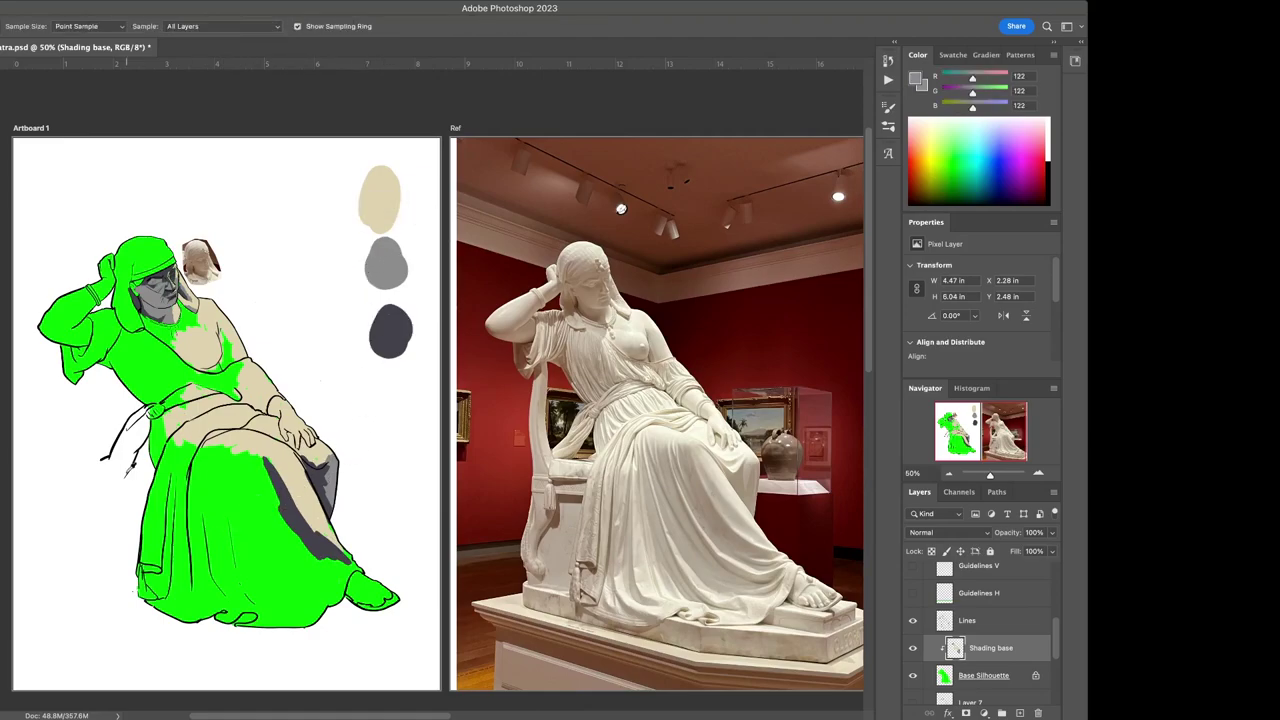
pyautogui.press('b')
pyautogui.moveTo(242, 460)
pyautogui.mouseDown()
pyautogui.moveTo(238, 560)
pyautogui.moveTo(214, 489)
pyautogui.moveTo(230, 550)
pyautogui.moveTo(218, 528)
pyautogui.moveTo(244, 568)
pyautogui.moveTo(297, 580)
pyautogui.moveTo(222, 548)
pyautogui.moveTo(268, 577)
pyautogui.moveTo(313, 577)
pyautogui.moveTo(290, 584)
pyautogui.moveTo(325, 574)
pyautogui.moveTo(300, 580)
pyautogui.moveTo(295, 557)
pyautogui.moveTo(320, 567)
pyautogui.moveTo(272, 527)
pyautogui.moveTo(292, 532)
pyautogui.moveTo(265, 527)
pyautogui.moveTo(268, 570)
pyautogui.moveTo(228, 552)
pyautogui.moveTo(218, 492)
pyautogui.moveTo(230, 512)
pyautogui.moveTo(238, 477)
pyautogui.moveTo(268, 467)
pyautogui.moveTo(222, 460)
pyautogui.moveTo(255, 454)
pyautogui.moveTo(232, 464)
pyautogui.moveTo(220, 550)
pyautogui.moveTo(203, 474)
pyautogui.mouseUp()
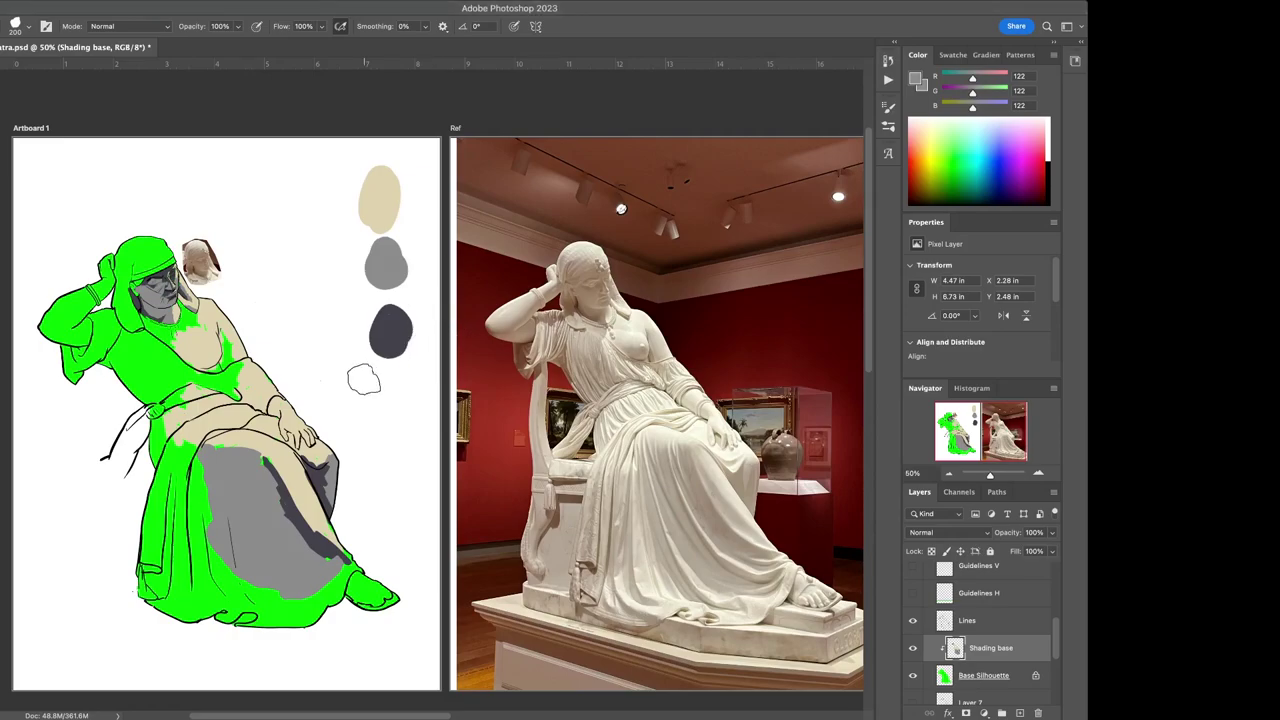
# Paint the skirt's outer border, hem and foot in the palette's beige, and add a mid-grey shadow at the ankle
pyautogui.moveTo(391, 408); pyautogui.dragTo(415, 362)
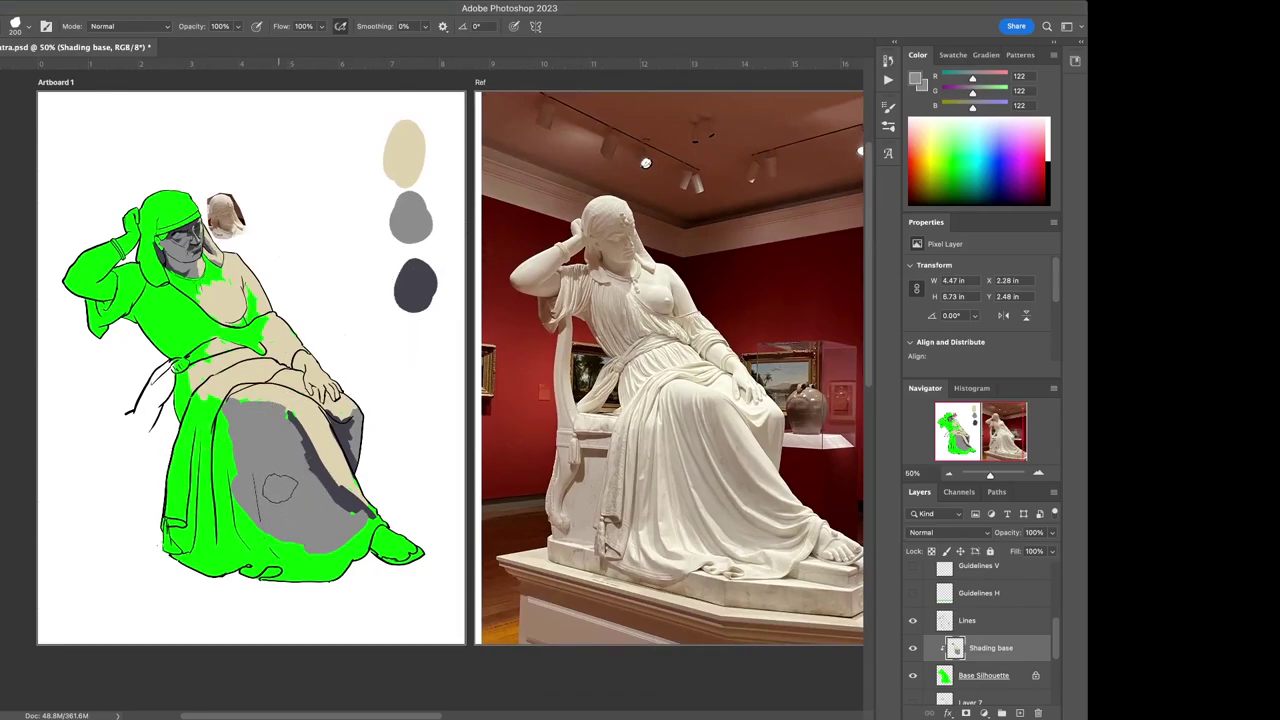
pyautogui.keyDown('alt'); pyautogui.click(402, 158); pyautogui.keyUp('alt')
pyautogui.moveTo(210, 430)
pyautogui.mouseDown()
pyautogui.moveTo(217, 460)
pyautogui.moveTo(222, 408)
pyautogui.moveTo(230, 476)
pyautogui.moveTo(212, 460)
pyautogui.moveTo(232, 545)
pyautogui.moveTo(255, 565)
pyautogui.moveTo(240, 562)
pyautogui.moveTo(327, 578)
pyautogui.moveTo(360, 560)
pyautogui.moveTo(352, 542)
pyautogui.moveTo(385, 508)
pyautogui.moveTo(410, 538)
pyautogui.moveTo(378, 568)
pyautogui.moveTo(390, 572)
pyautogui.moveTo(398, 535)
pyautogui.moveTo(368, 568)
pyautogui.moveTo(415, 530)
pyautogui.moveTo(420, 565)
pyautogui.mouseUp()
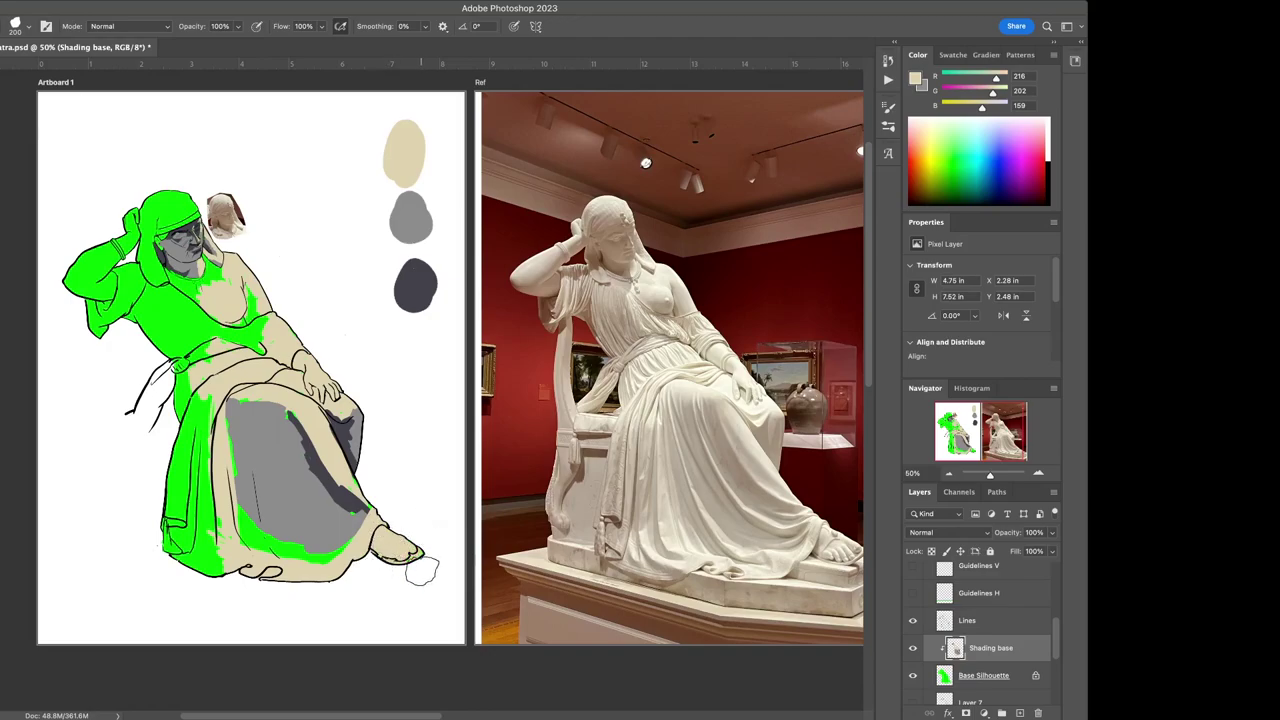
pyautogui.press('x')
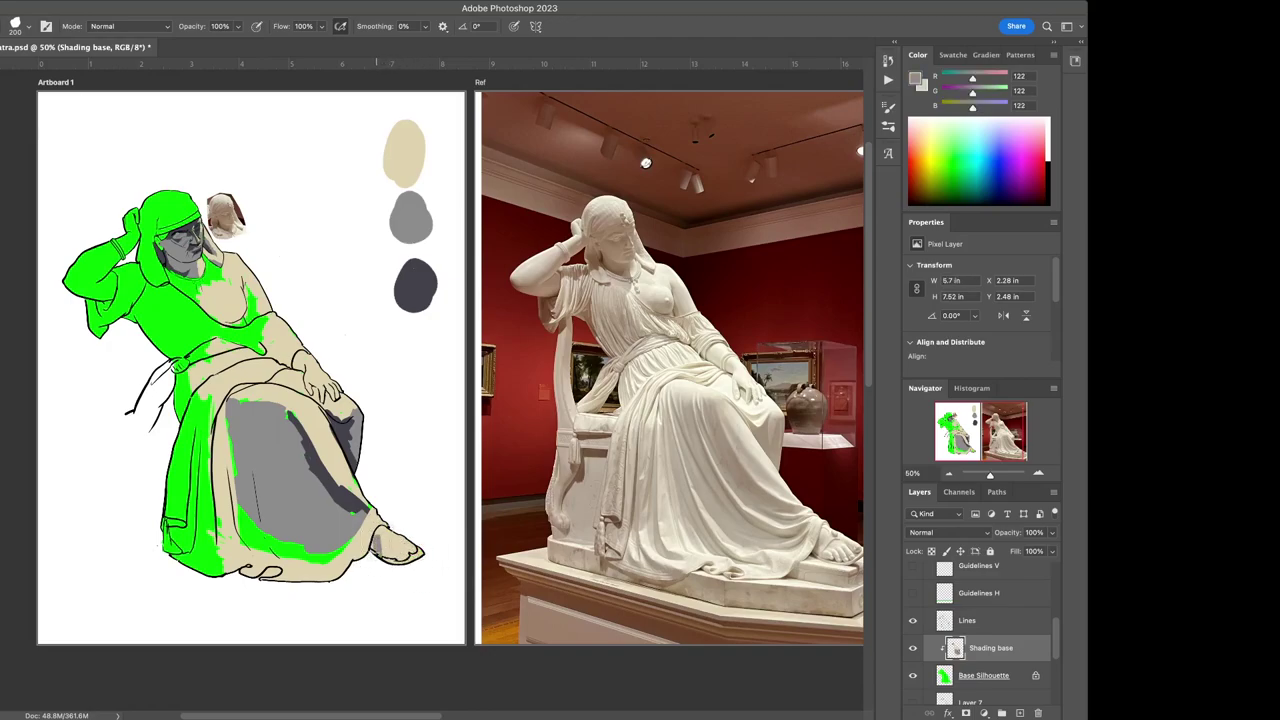
pyautogui.moveTo(385, 521); pyautogui.dragTo(377, 550)
pyautogui.press('x')
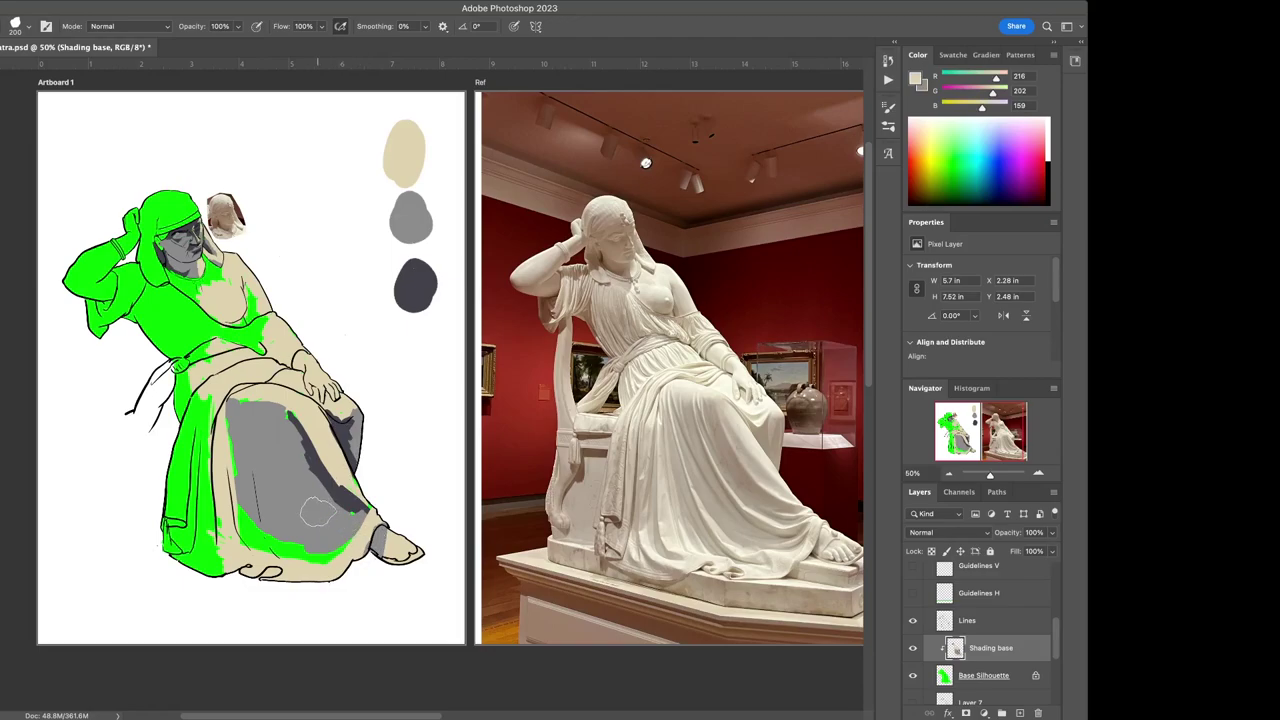
# Cover the green gap above the skirt's hem and the hanging drapery beside the skirt with beige
pyautogui.press('x')
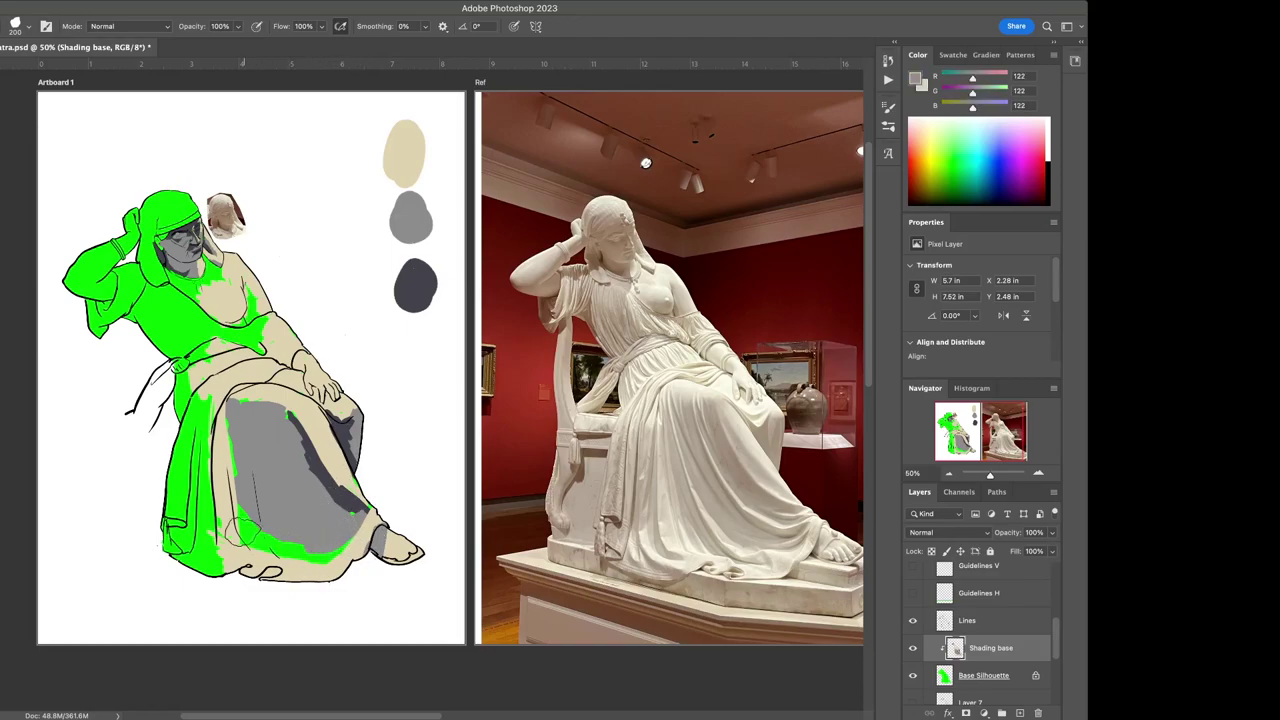
pyautogui.press('x')
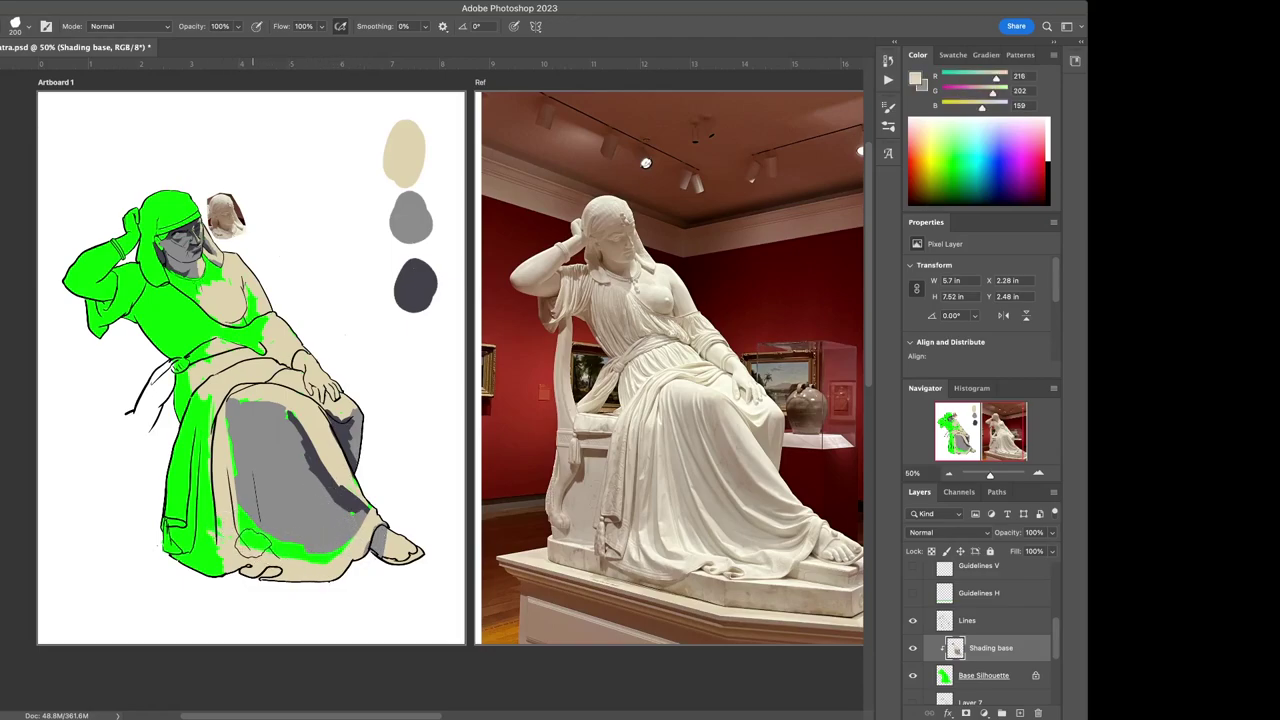
pyautogui.moveTo(252, 540)
pyautogui.mouseDown()
pyautogui.moveTo(243, 527)
pyautogui.moveTo(310, 558)
pyautogui.moveTo(331, 552)
pyautogui.moveTo(325, 578)
pyautogui.mouseUp()
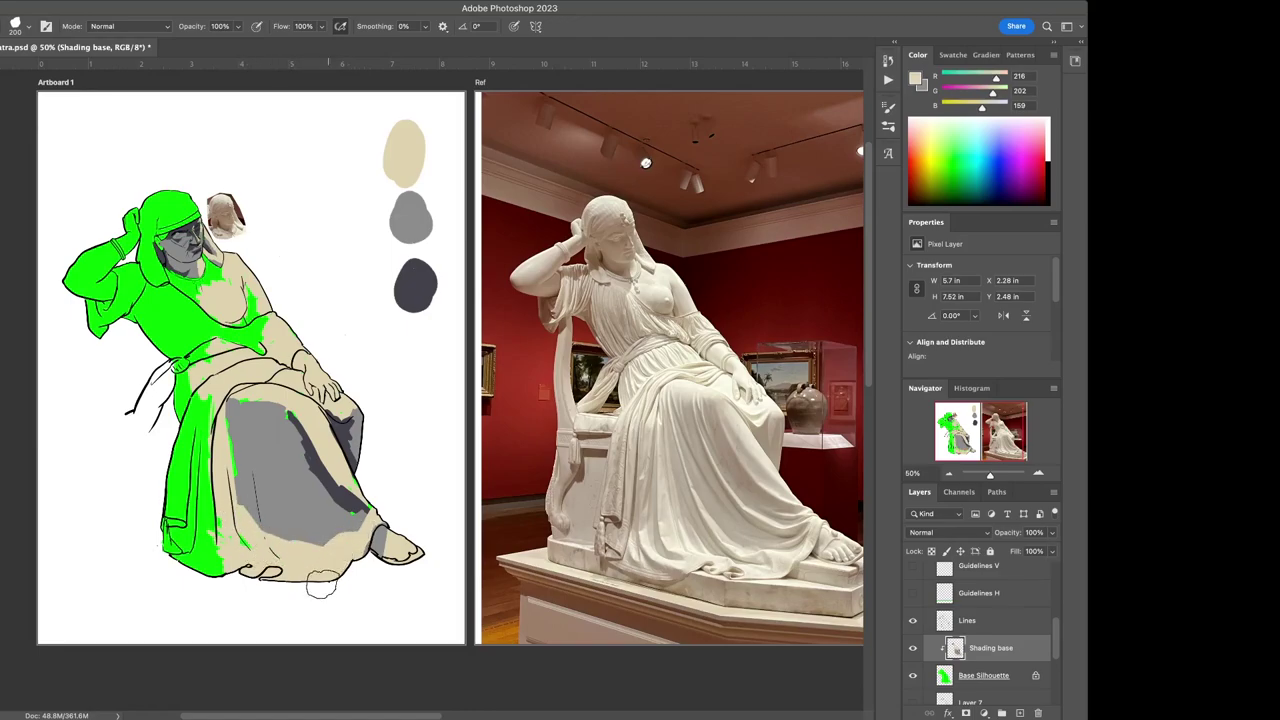
pyautogui.moveTo(200, 466)
pyautogui.mouseDown()
pyautogui.moveTo(200, 405)
pyautogui.moveTo(185, 445)
pyautogui.moveTo(185, 418)
pyautogui.moveTo(180, 478)
pyautogui.moveTo(178, 450)
pyautogui.moveTo(172, 460)
pyautogui.moveTo(168, 518)
pyautogui.moveTo(176, 535)
pyautogui.moveTo(182, 482)
pyautogui.moveTo(188, 545)
pyautogui.mouseUp()
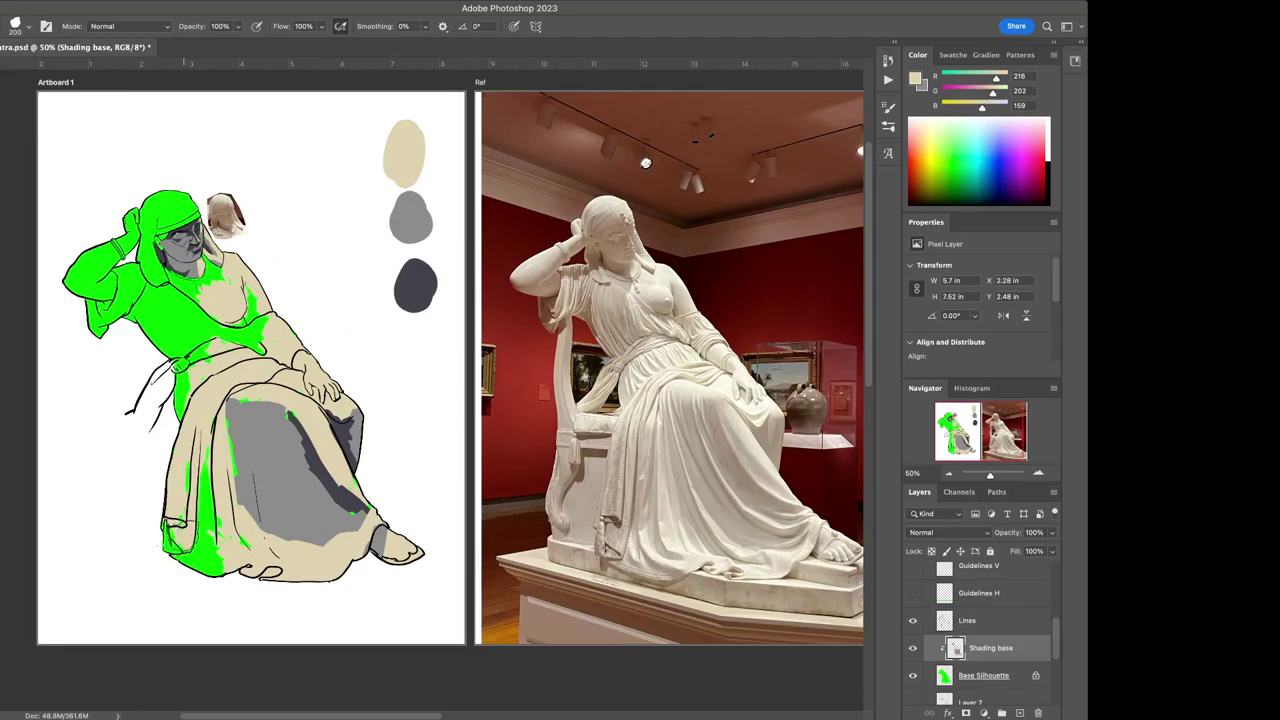
# With the brush reduced to 125, paint mid-grey shadows in the hanging drapery's folds, its lower hem and the hip below the knot
pyautogui.press('x')
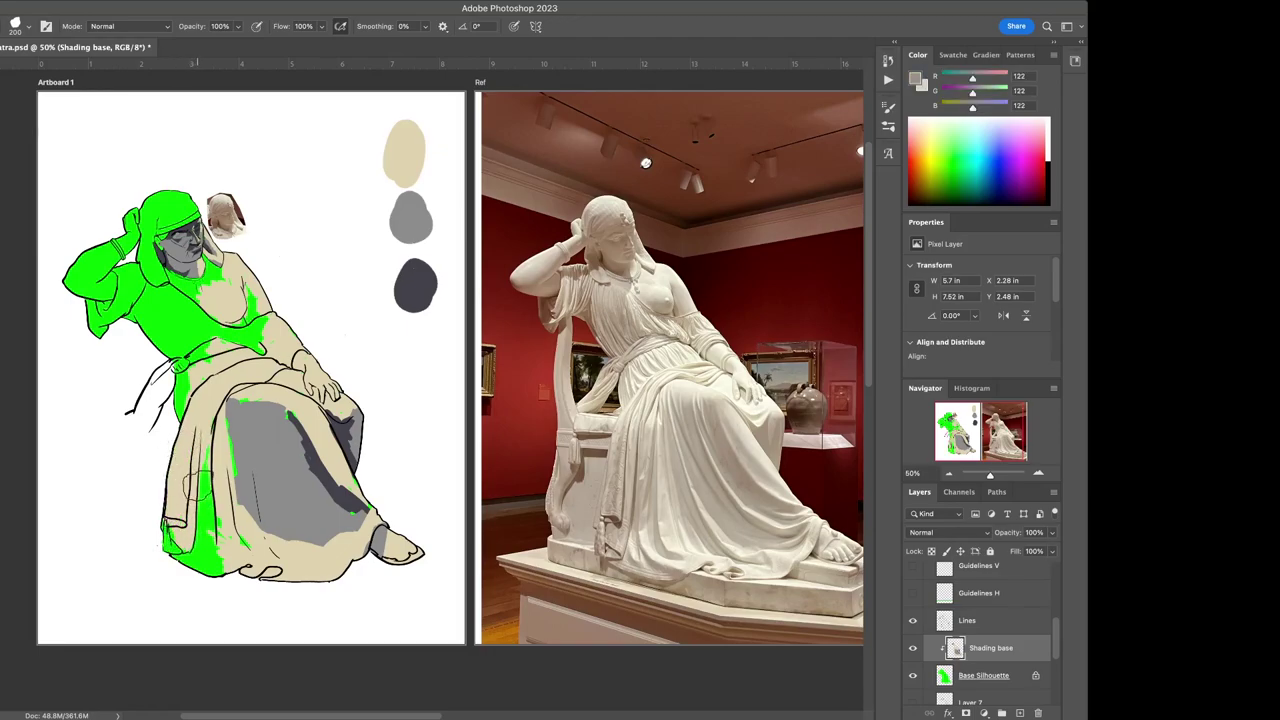
pyautogui.press('[')
pyautogui.press('[')
pyautogui.press('[')
pyautogui.moveTo(184, 440)
pyautogui.mouseDown()
pyautogui.moveTo(186, 515)
pyautogui.moveTo(192, 432)
pyautogui.moveTo(172, 512)
pyautogui.moveTo(180, 465)
pyautogui.moveTo(178, 560)
pyautogui.moveTo(200, 535)
pyautogui.moveTo(228, 575)
pyautogui.moveTo(192, 532)
pyautogui.moveTo(176, 550)
pyautogui.moveTo(165, 528)
pyautogui.moveTo(180, 545)
pyautogui.mouseUp()
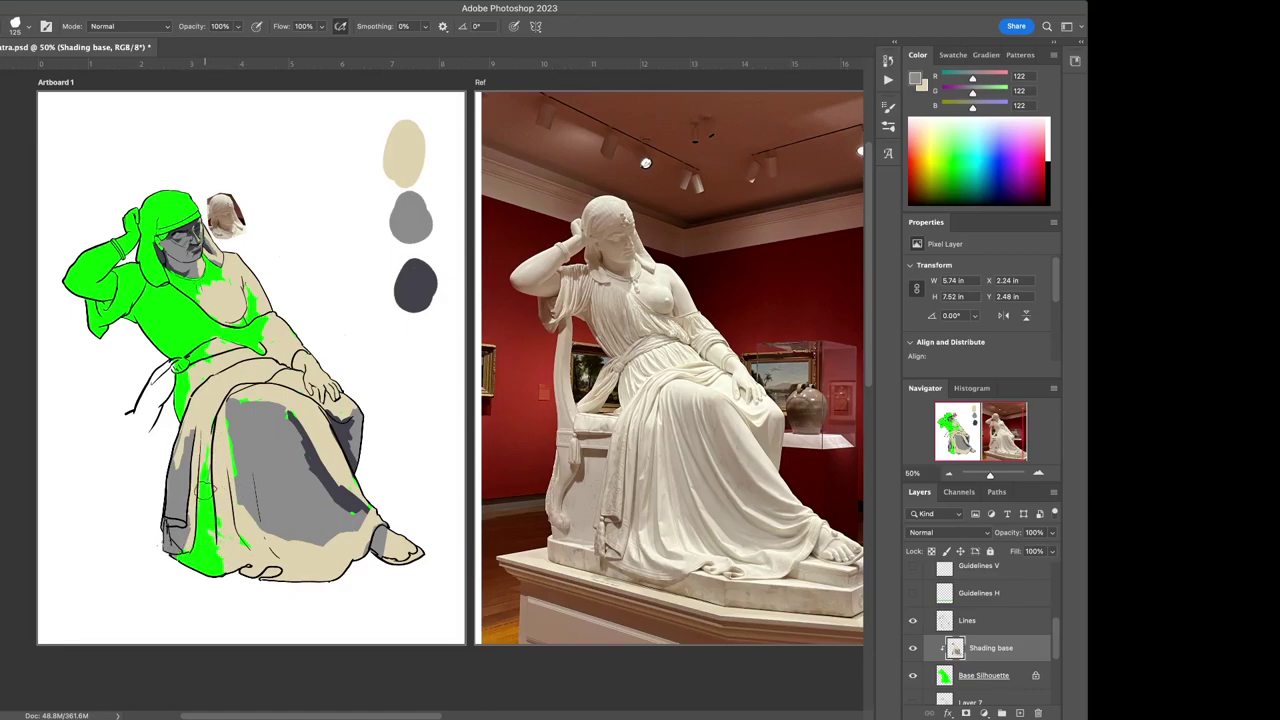
pyautogui.moveTo(208, 538)
pyautogui.mouseDown()
pyautogui.moveTo(180, 578)
pyautogui.moveTo(190, 568)
pyautogui.moveTo(175, 560)
pyautogui.moveTo(240, 567)
pyautogui.moveTo(232, 556)
pyautogui.mouseUp()
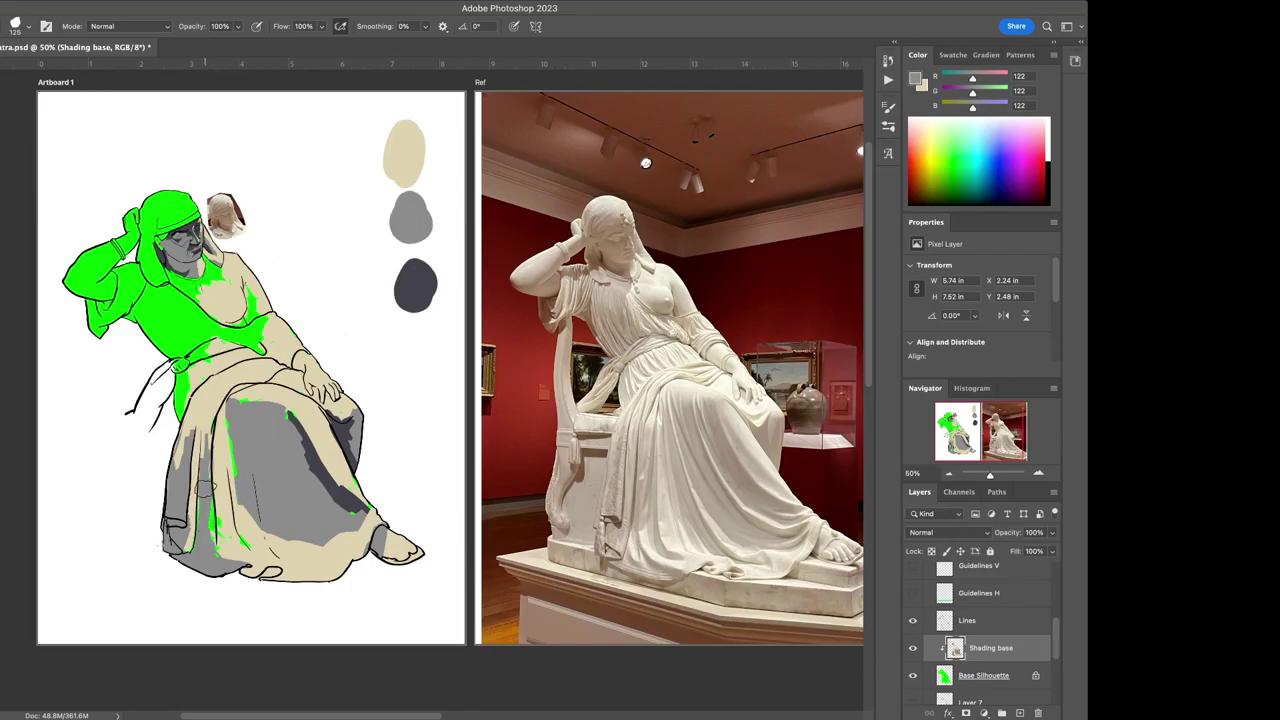
pyautogui.moveTo(210, 500); pyautogui.dragTo(216, 553)
pyautogui.moveTo(180, 388)
pyautogui.mouseDown()
pyautogui.moveTo(168, 408)
pyautogui.moveTo(184, 382)
pyautogui.mouseUp()
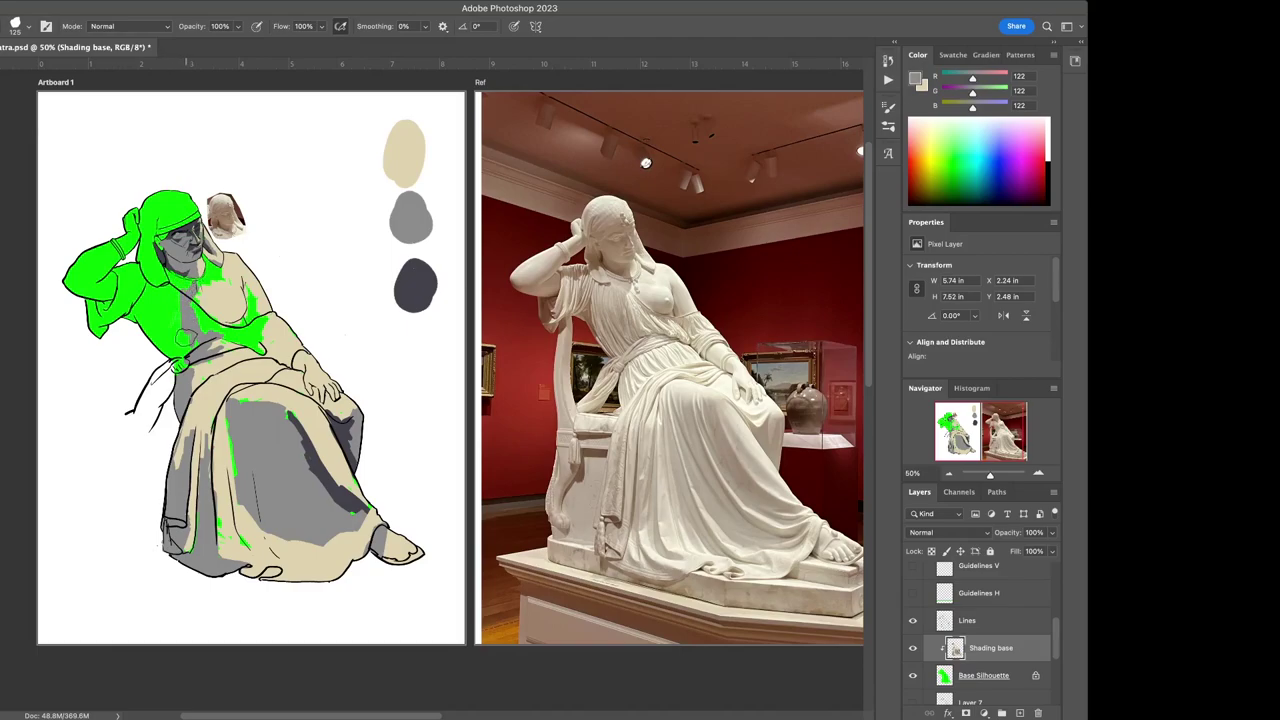
# Block in the torso's shaded side and the underside of the raised arm and wrist in mid grey
pyautogui.moveTo(180, 365)
pyautogui.mouseDown()
pyautogui.moveTo(185, 330)
pyautogui.moveTo(190, 345)
pyautogui.moveTo(165, 340)
pyautogui.moveTo(178, 368)
pyautogui.moveTo(150, 325)
pyautogui.moveTo(165, 350)
pyautogui.moveTo(160, 310)
pyautogui.mouseUp()
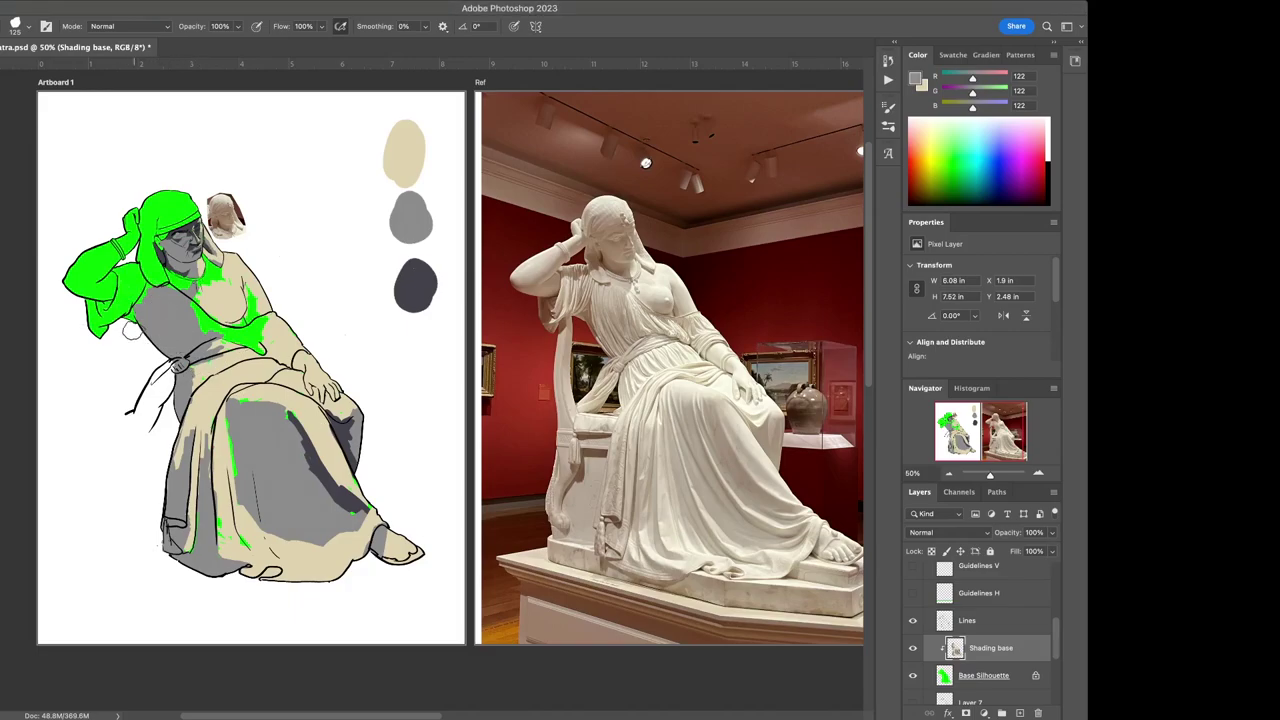
pyautogui.moveTo(98, 290)
pyautogui.mouseDown()
pyautogui.moveTo(48, 287)
pyautogui.moveTo(94, 266)
pyautogui.moveTo(80, 276)
pyautogui.mouseUp()
pyautogui.press('super+z')
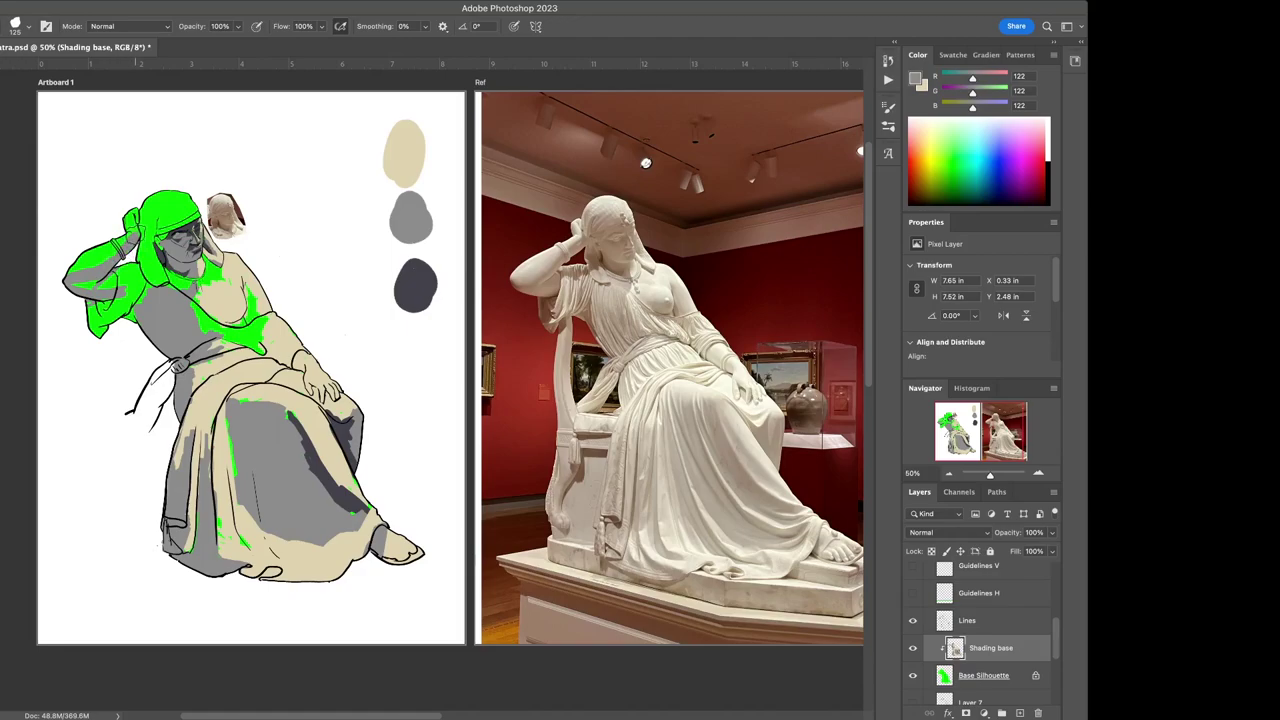
pyautogui.moveTo(135, 215)
pyautogui.mouseDown()
pyautogui.moveTo(137, 244)
pyautogui.moveTo(122, 246)
pyautogui.mouseUp()
# Sample the palette's dark tone and paint the deep shadows inside the sleeve, around the shoulder and beside the headscarf
pyautogui.keyDown('alt'); pyautogui.click(411, 277); pyautogui.keyUp('alt')
pyautogui.keyDown('alt'); pyautogui.click(415, 285); pyautogui.keyUp('alt')
pyautogui.moveTo(132, 256)
pyautogui.mouseDown()
pyautogui.moveTo(148, 268)
pyautogui.moveTo(160, 258)
pyautogui.moveTo(145, 276)
pyautogui.moveTo(100, 276)
pyautogui.moveTo(125, 264)
pyautogui.moveTo(112, 268)
pyautogui.moveTo(130, 276)
pyautogui.moveTo(106, 318)
pyautogui.moveTo(114, 292)
pyautogui.moveTo(104, 314)
pyautogui.moveTo(90, 302)
pyautogui.moveTo(108, 348)
pyautogui.moveTo(103, 331)
pyautogui.moveTo(134, 362)
pyautogui.moveTo(139, 347)
pyautogui.mouseUp()
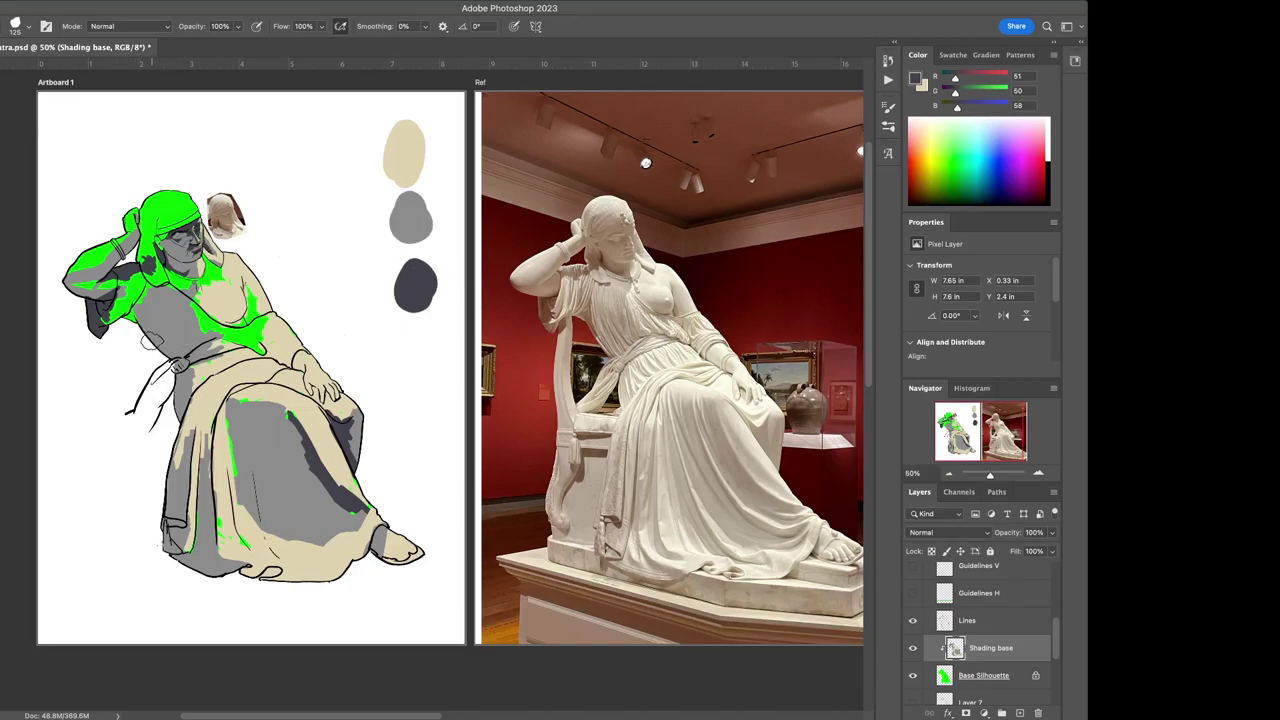
# Sample the palette's mid grey and fill the remaining sleeve, shoulder and upper chest areas with it
pyautogui.press('x')
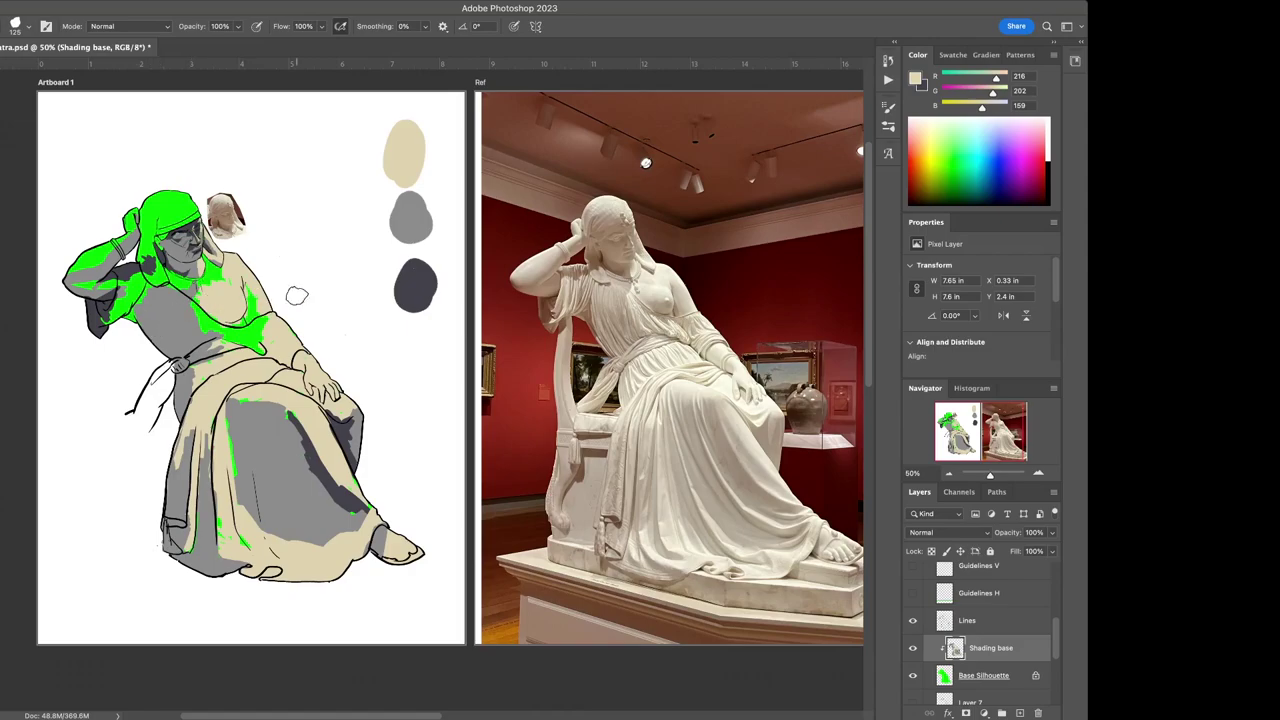
pyautogui.press('i')
pyautogui.click(398, 216)
pyautogui.press('b')
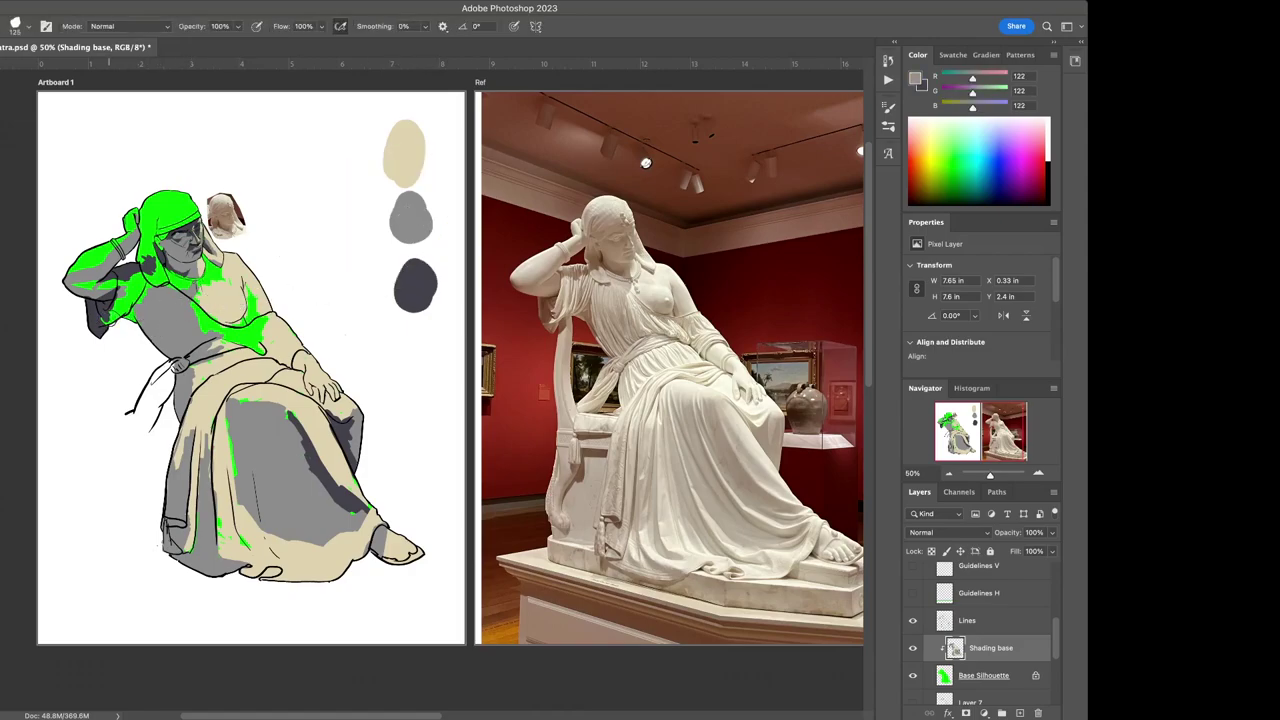
pyautogui.moveTo(112, 320)
pyautogui.mouseDown()
pyautogui.moveTo(130, 292)
pyautogui.moveTo(136, 318)
pyautogui.moveTo(136, 284)
pyautogui.moveTo(154, 287)
pyautogui.moveTo(133, 282)
pyautogui.moveTo(160, 270)
pyautogui.moveTo(196, 313)
pyautogui.moveTo(180, 282)
pyautogui.moveTo(197, 284)
pyautogui.mouseUp()
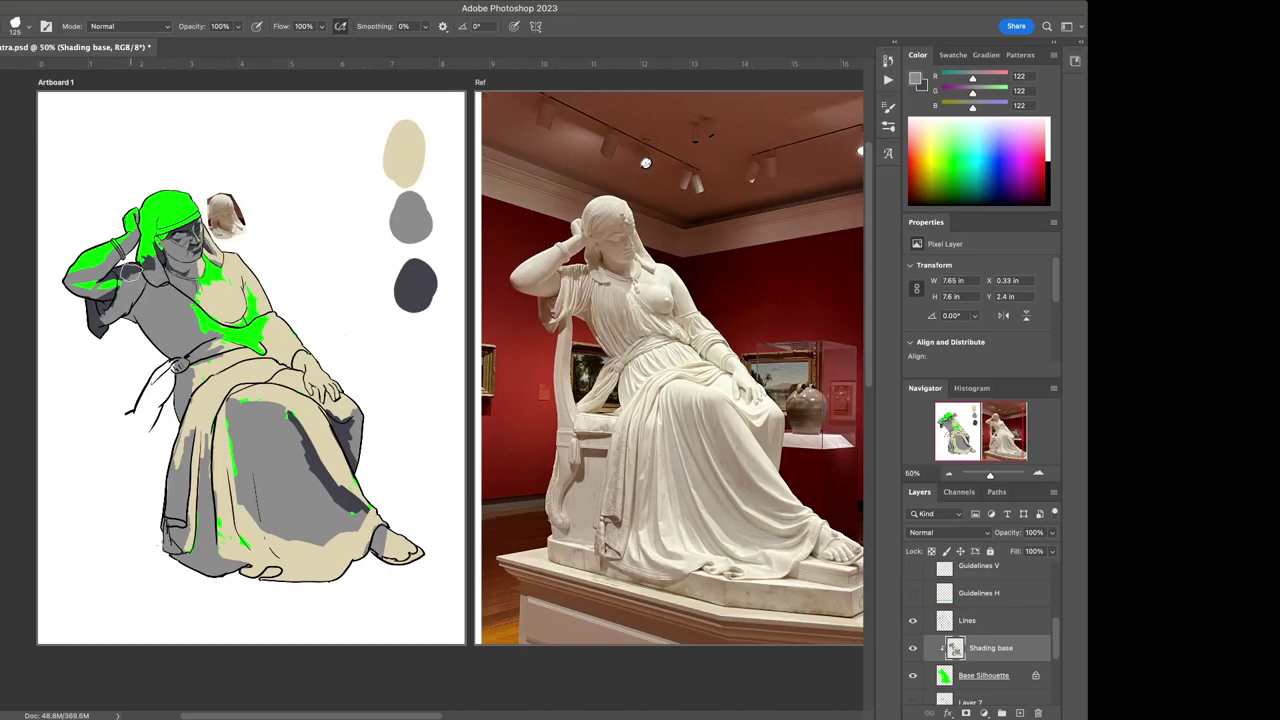
# Cover the green gaps between the raised upper arm and the sleeve with dark and mid-grey tones sampled from the artwork
pyautogui.press('v')
pyautogui.press('b')
pyautogui.press('x')
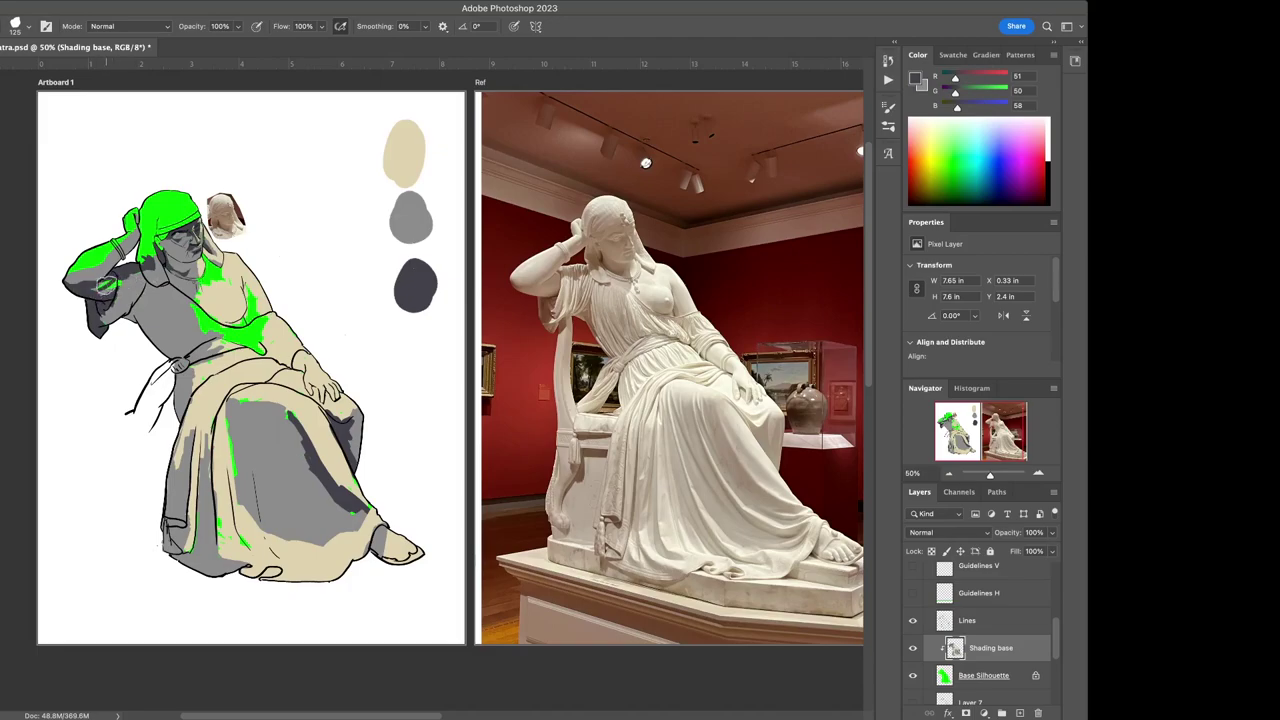
pyautogui.press('i')
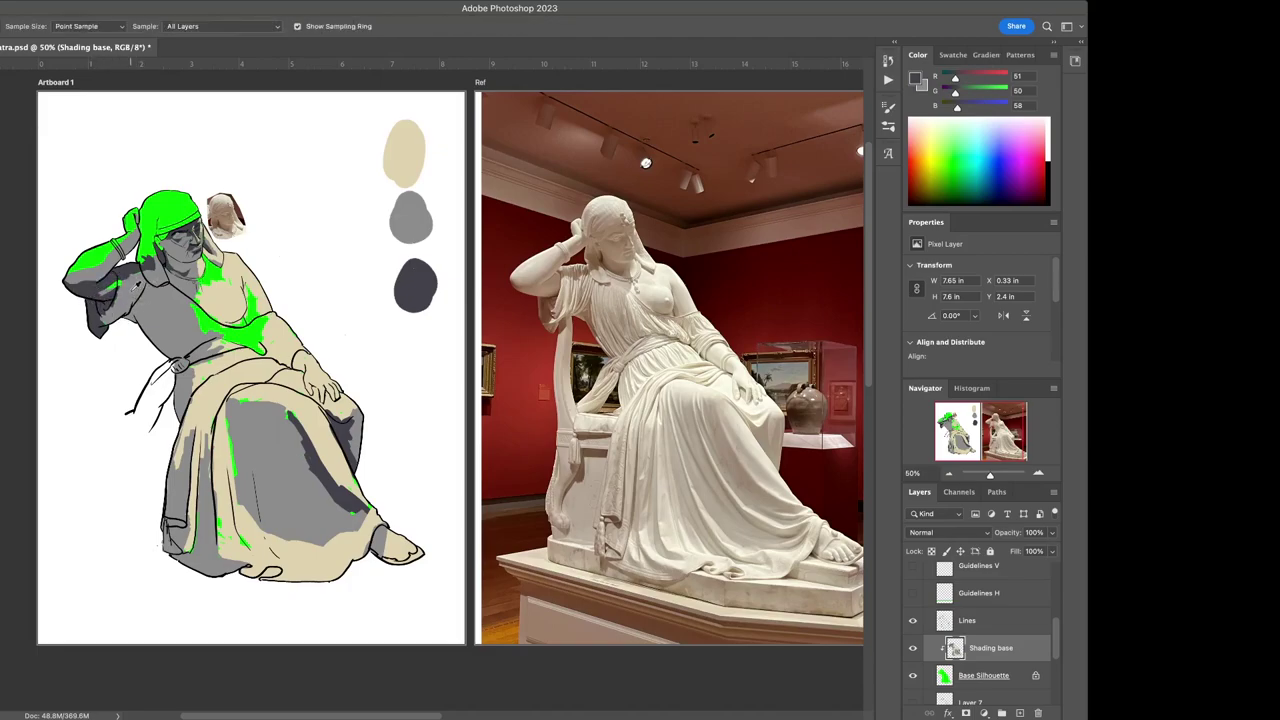
pyautogui.click(124, 292)
pyautogui.press('b')
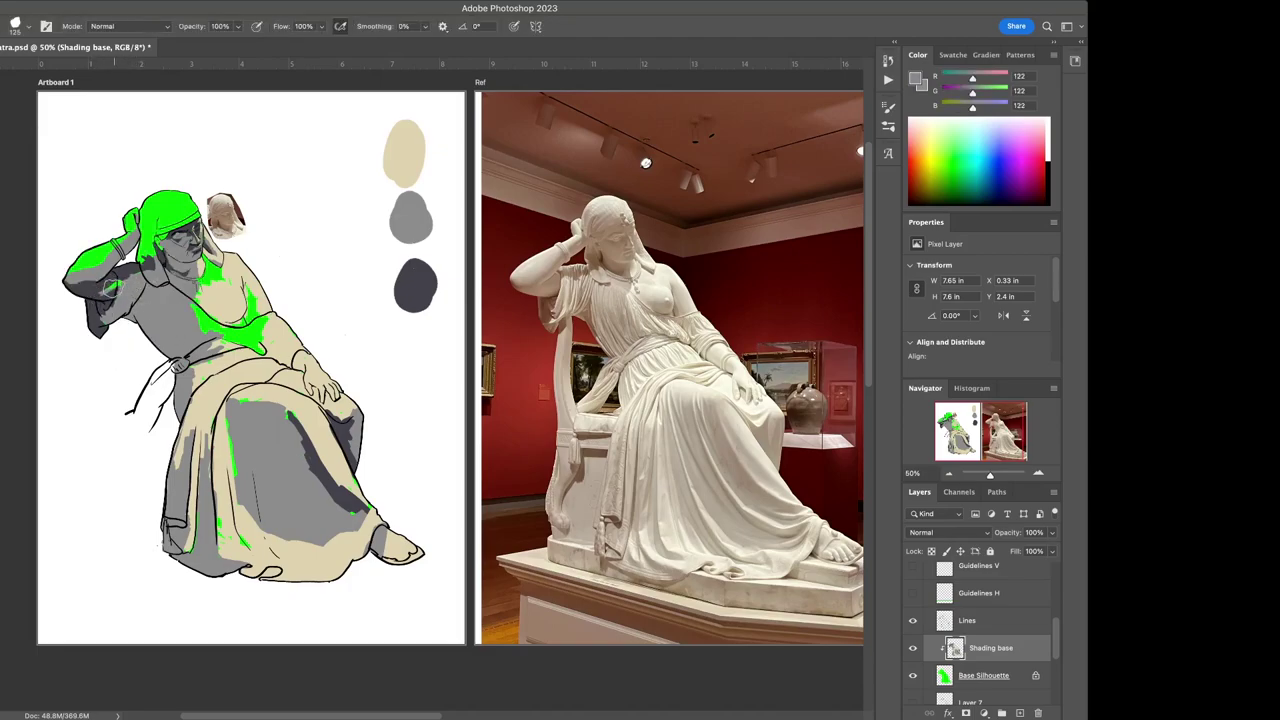
pyautogui.moveTo(110, 286); pyautogui.dragTo(86, 300)
pyautogui.keyDown('alt'); pyautogui.click(91, 311); pyautogui.keyUp('alt')
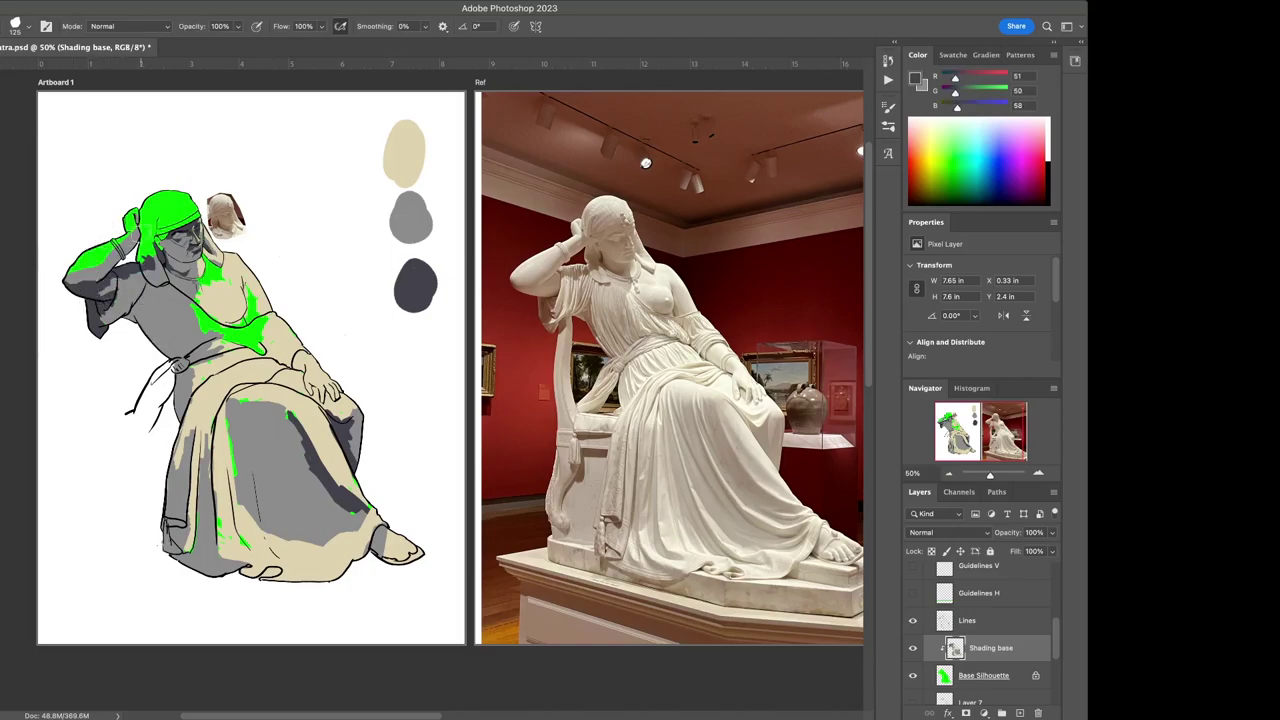
# Paint the lit top of the raised forearm in beige and shade the hand at the head with mid grey and beige
pyautogui.keyDown('alt'); pyautogui.click(238, 272); pyautogui.keyUp('alt')
pyautogui.moveTo(98, 254)
pyautogui.mouseDown()
pyautogui.moveTo(82, 264)
pyautogui.moveTo(112, 245)
pyautogui.mouseUp()
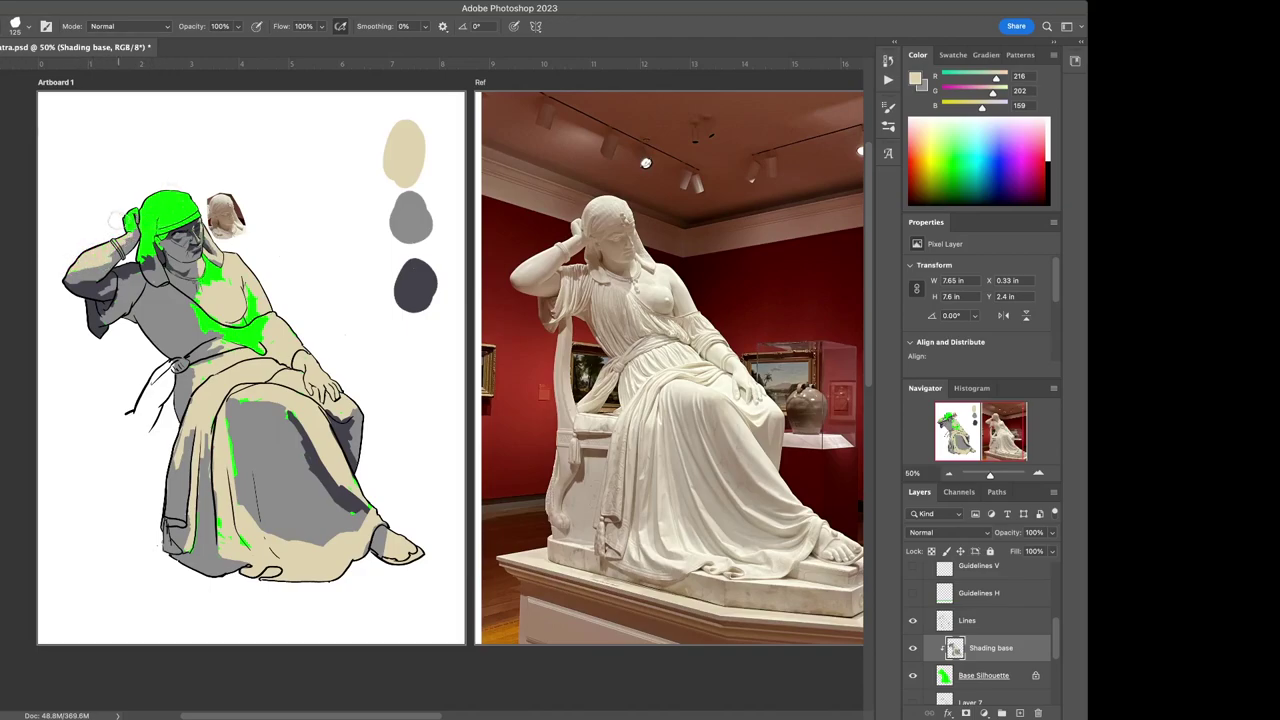
pyautogui.keyDown('alt'); pyautogui.click(135, 250); pyautogui.keyUp('alt')
pyautogui.moveTo(128, 224)
pyautogui.mouseDown()
pyautogui.moveTo(112, 208)
pyautogui.moveTo(110, 246)
pyautogui.moveTo(132, 206)
pyautogui.mouseUp()
pyautogui.keyDown('alt'); pyautogui.click(120, 206); pyautogui.keyUp('alt')
# Shade the headscarf with a beige lit crown, dark tones along the brow band and hanging folds, and mid grey on its shaded side
pyautogui.moveTo(161, 186)
pyautogui.mouseDown()
pyautogui.moveTo(148, 235)
pyautogui.moveTo(175, 207)
pyautogui.mouseUp()
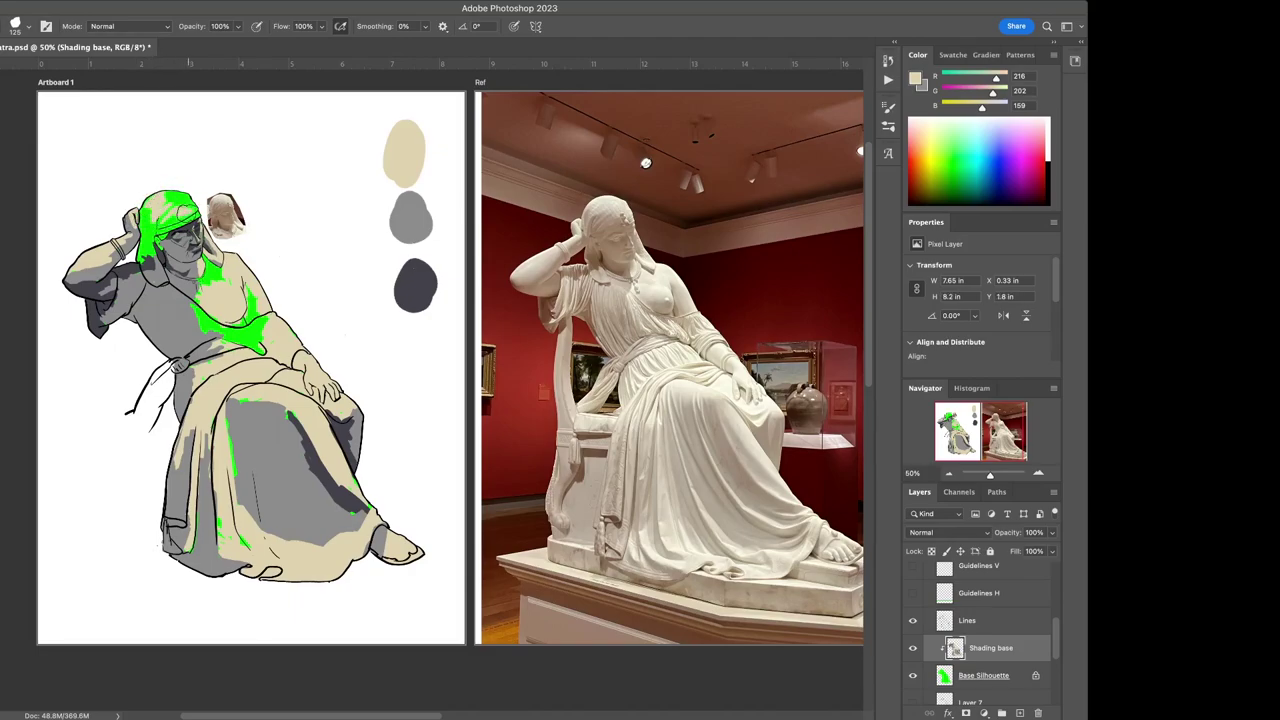
pyautogui.moveTo(174, 203); pyautogui.dragTo(168, 207)
pyautogui.keyDown('alt'); pyautogui.click(406, 263); pyautogui.keyUp('alt')
pyautogui.moveTo(172, 220)
pyautogui.mouseDown()
pyautogui.moveTo(158, 238)
pyautogui.moveTo(196, 212)
pyautogui.moveTo(184, 216)
pyautogui.mouseUp()
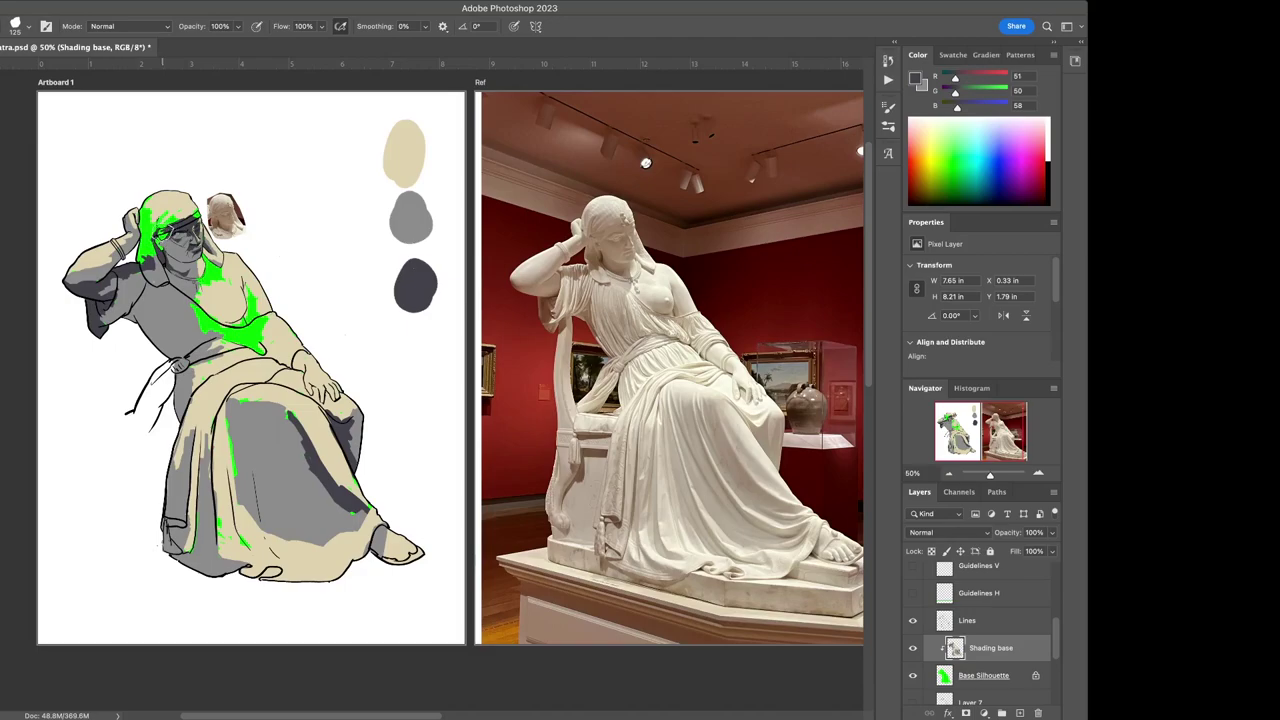
pyautogui.moveTo(168, 234); pyautogui.dragTo(151, 214)
pyautogui.moveTo(146, 218); pyautogui.dragTo(162, 214)
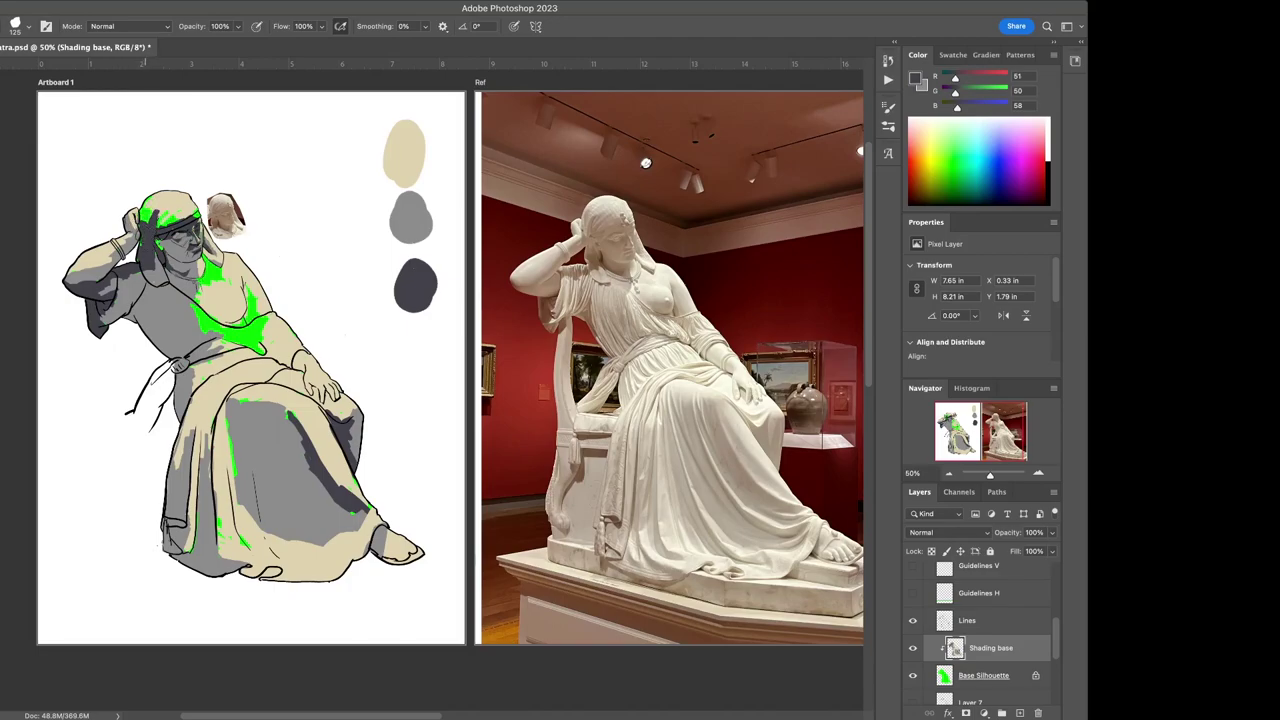
pyautogui.keyDown('alt'); pyautogui.click(165, 297); pyautogui.keyUp('alt')
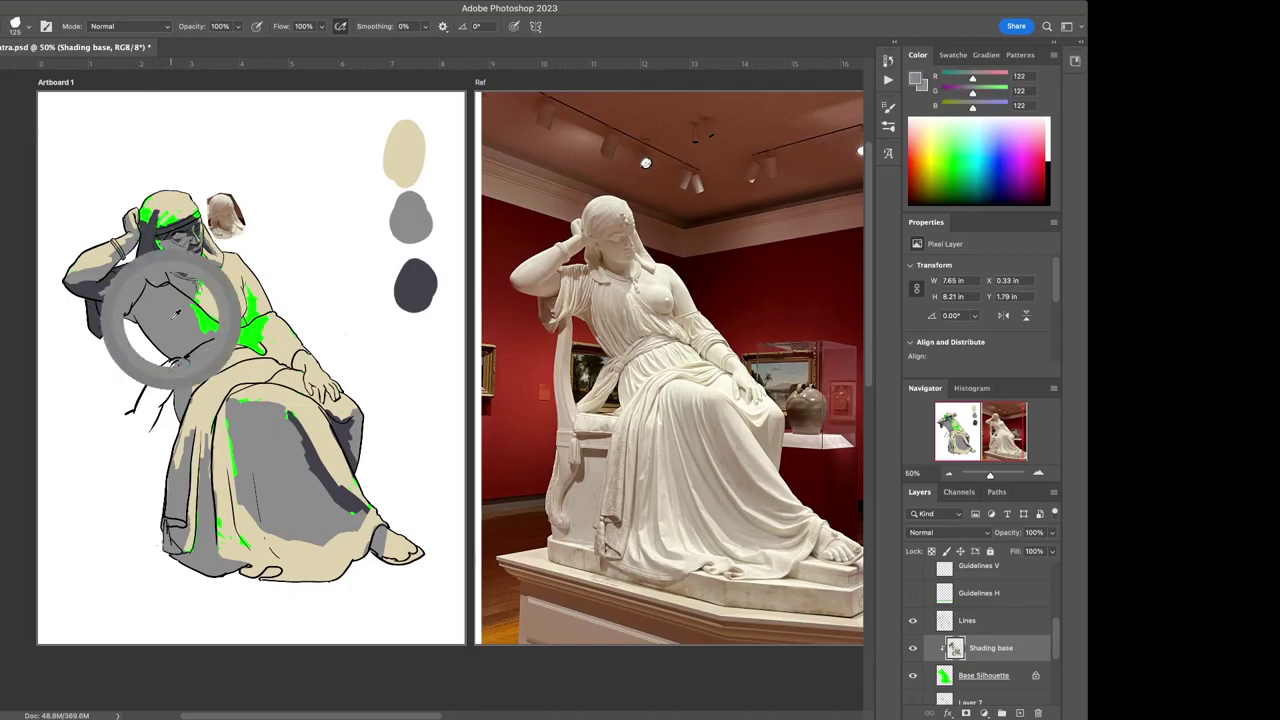
pyautogui.moveTo(145, 214)
pyautogui.mouseDown()
pyautogui.moveTo(158, 204)
pyautogui.moveTo(185, 238)
pyautogui.mouseUp()
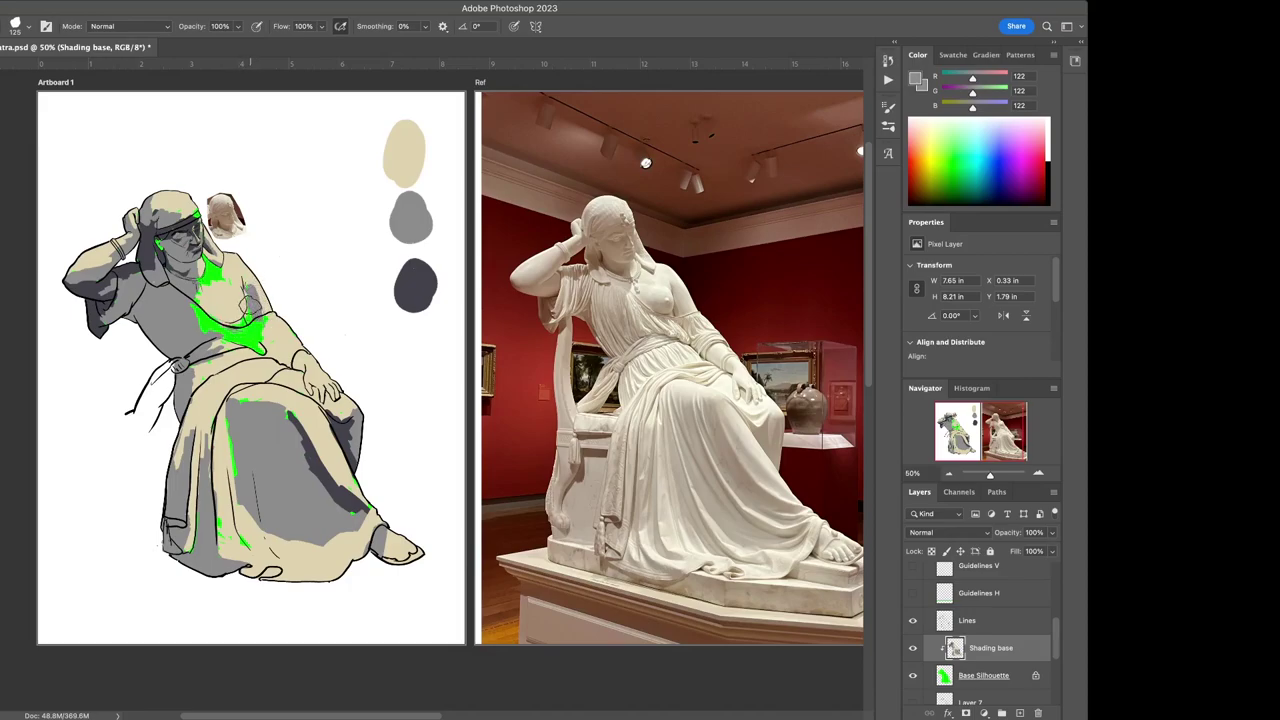
# Paint a dark shadow along the neckline fold beneath the breast and extend the torso's mid grey up to it
pyautogui.keyDown('alt'); pyautogui.click(410, 282); pyautogui.keyUp('alt')
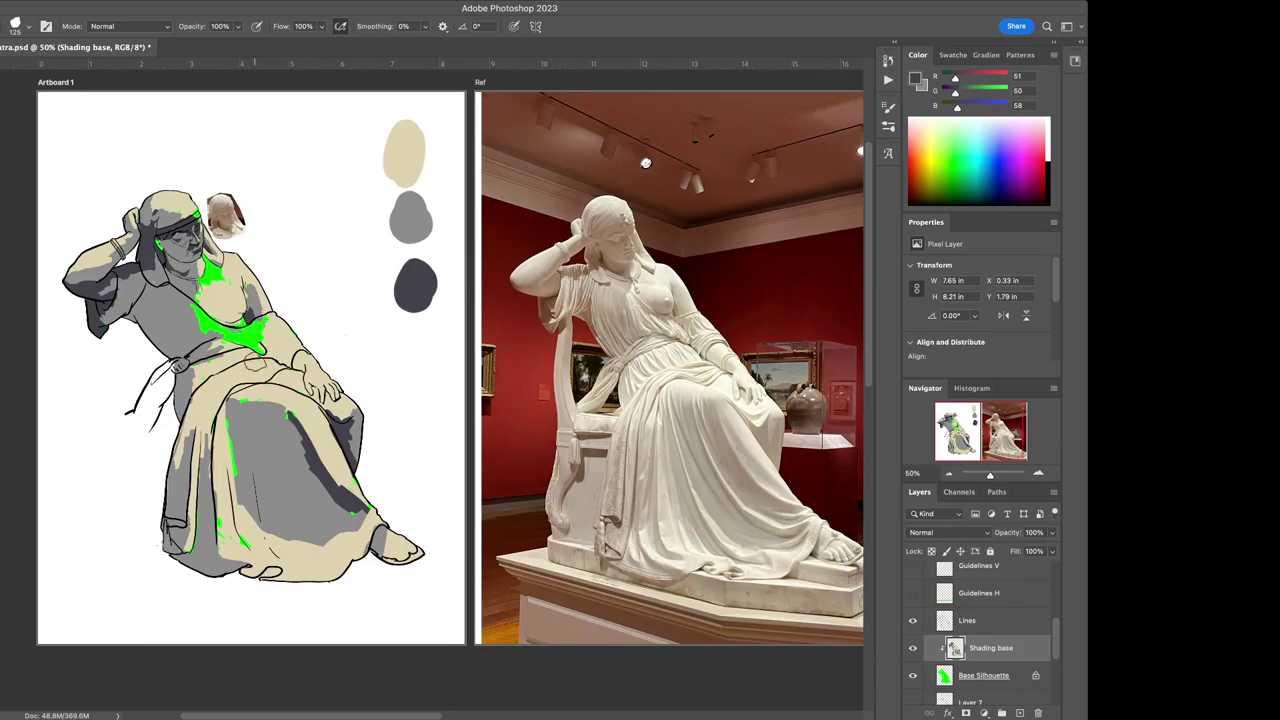
pyautogui.moveTo(258, 330); pyautogui.dragTo(248, 338)
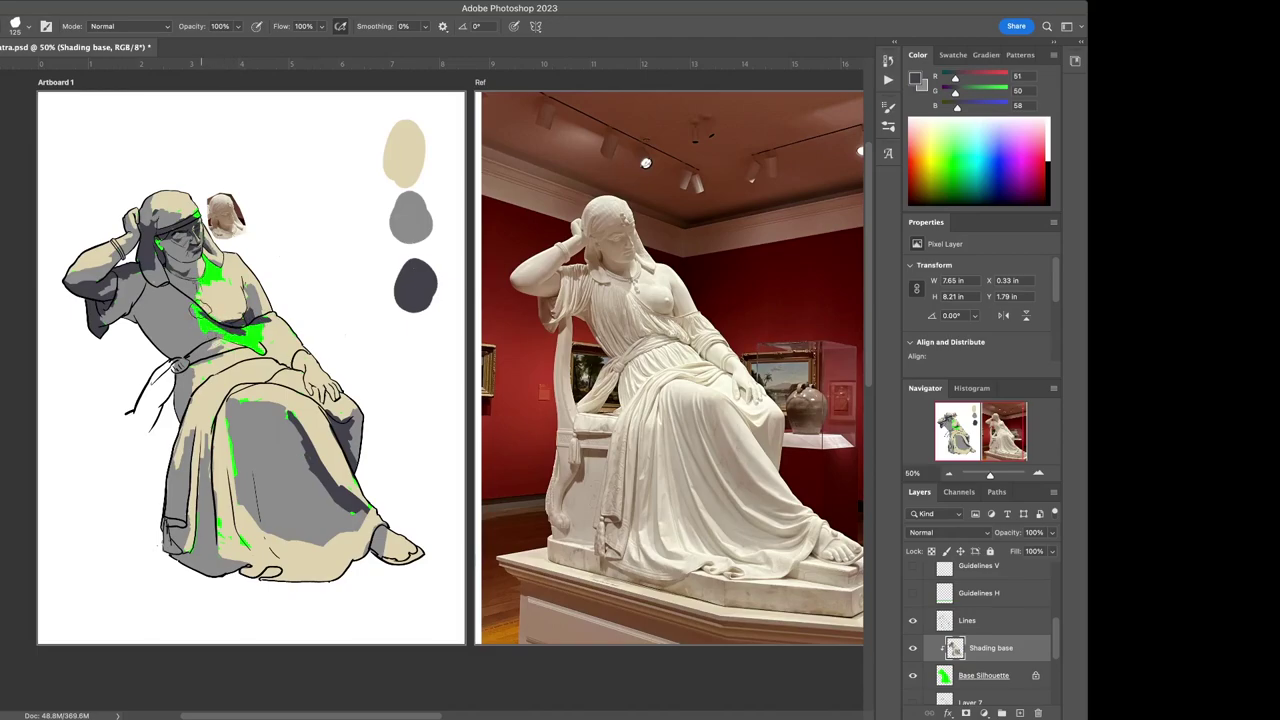
pyautogui.keyDown('alt'); pyautogui.click(193, 327); pyautogui.keyUp('alt')
pyautogui.moveTo(193, 327); pyautogui.dragTo(205, 331)
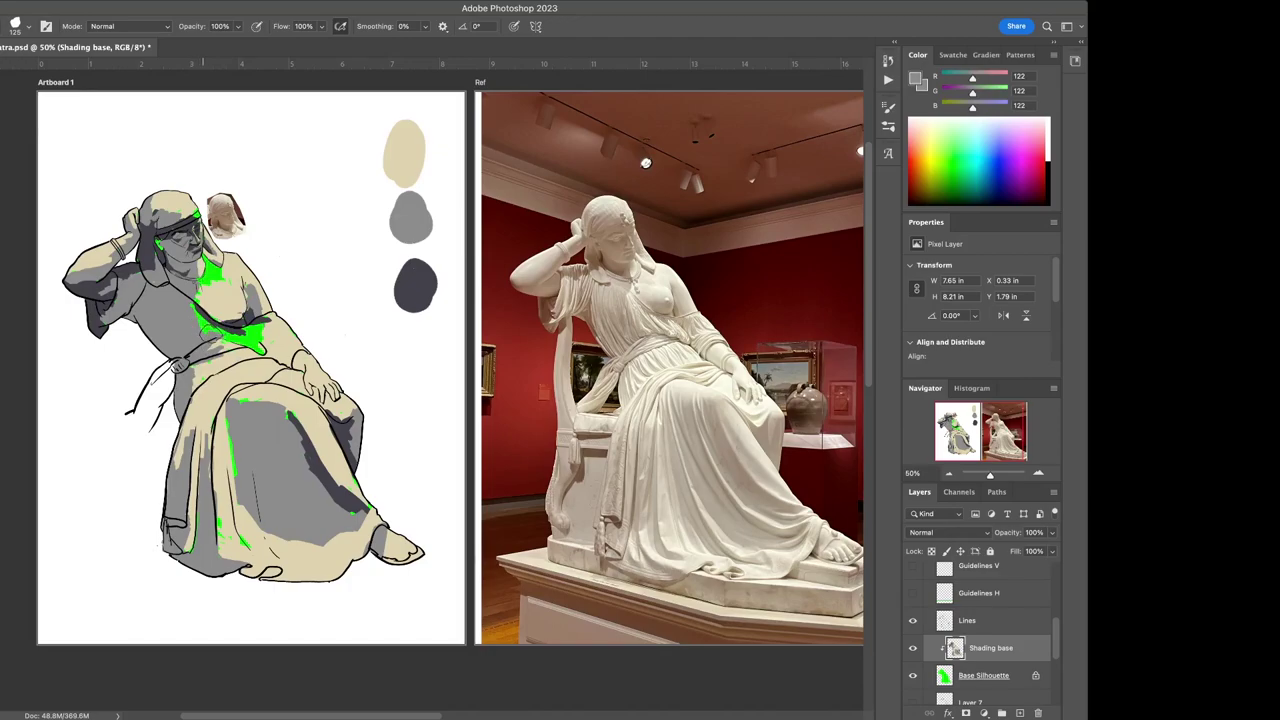
# Fill the waist drapery beneath the breast with beige, and shade the remaining gap beside the arm with mid grey and the dark tone
pyautogui.keyDown('alt'); pyautogui.click(280, 336); pyautogui.keyUp('alt')
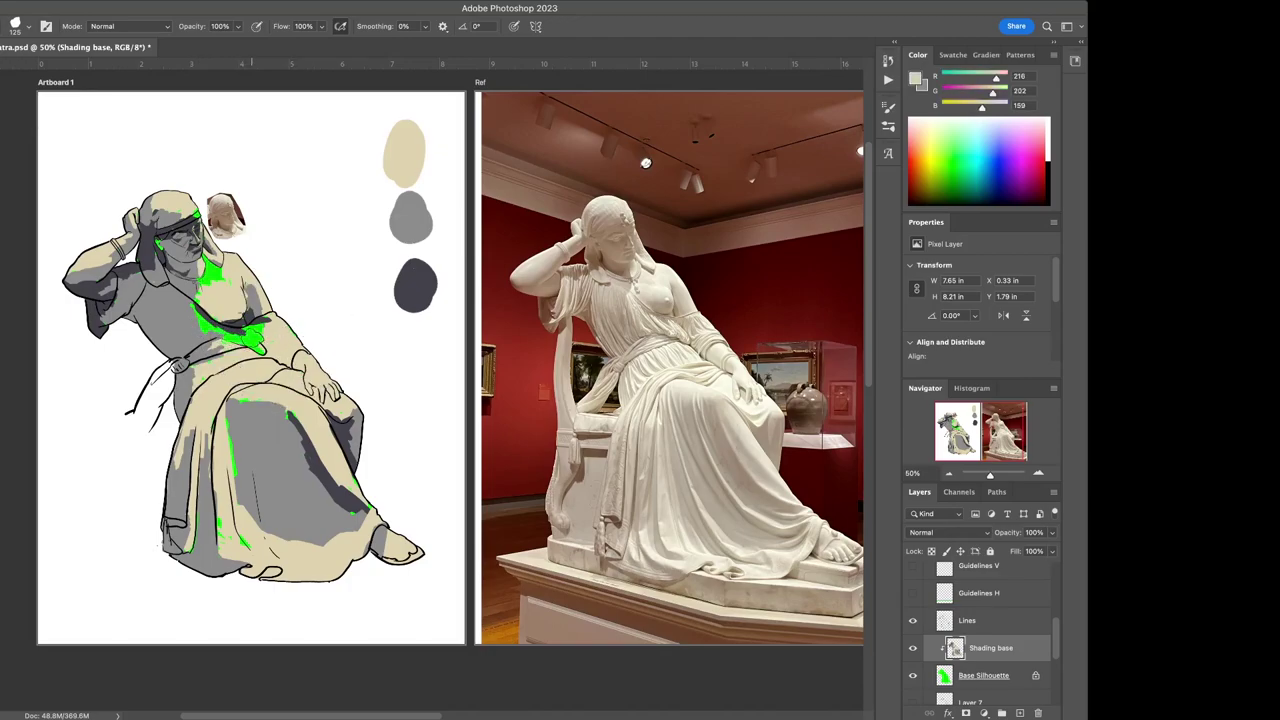
pyautogui.moveTo(262, 347)
pyautogui.mouseDown()
pyautogui.moveTo(205, 320)
pyautogui.moveTo(215, 345)
pyautogui.mouseUp()
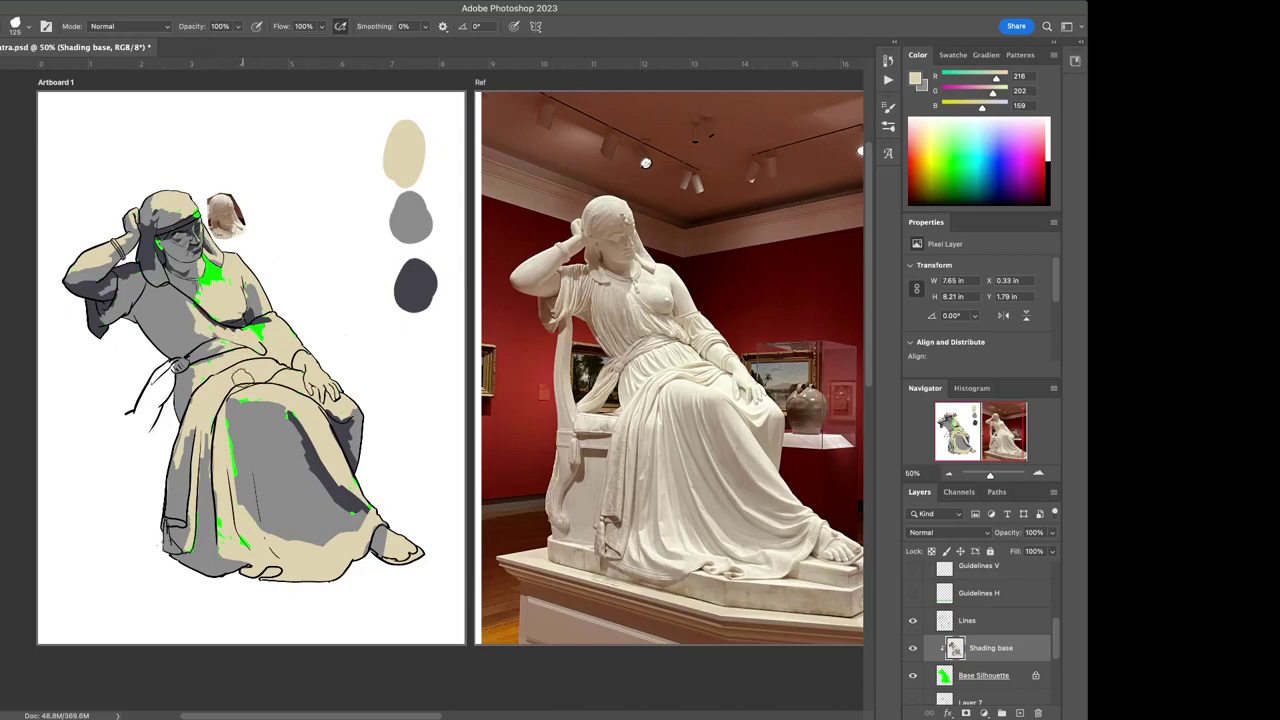
pyautogui.keyDown('alt'); pyautogui.click(160, 316); pyautogui.keyUp('alt')
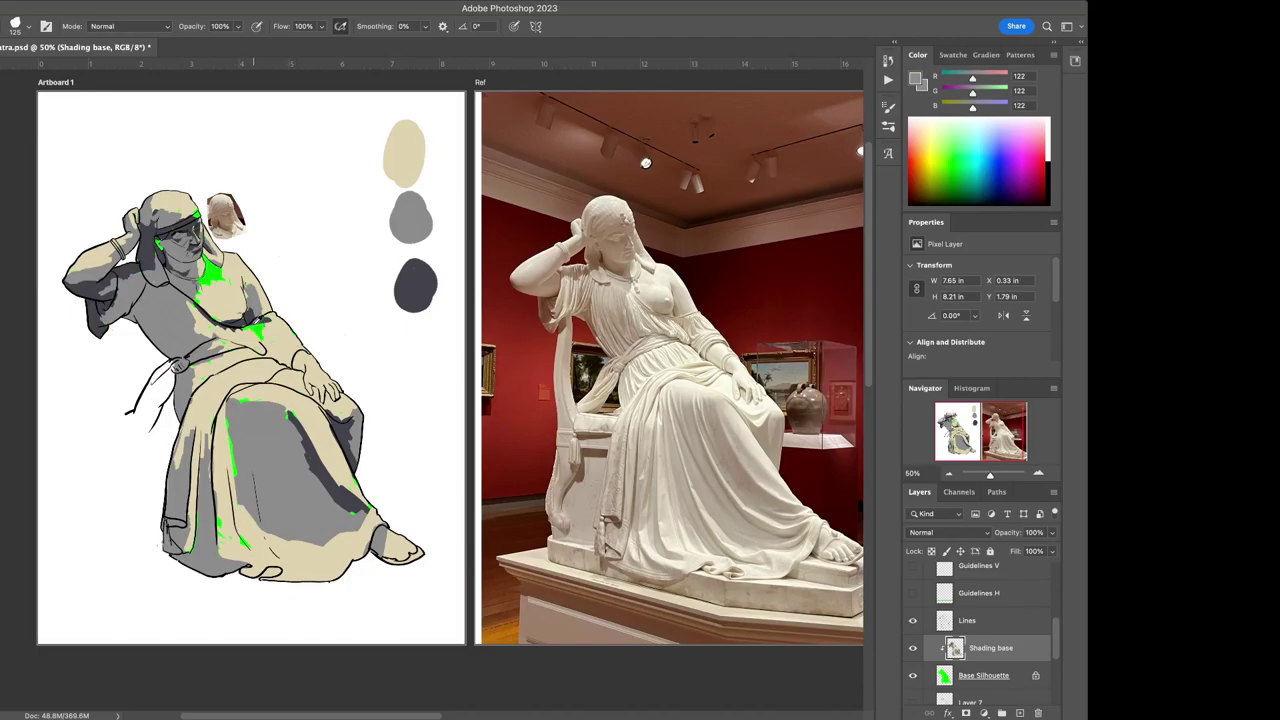
pyautogui.moveTo(265, 335)
pyautogui.mouseDown()
pyautogui.moveTo(265, 320)
pyautogui.moveTo(240, 322)
pyautogui.moveTo(260, 345)
pyautogui.mouseUp()
pyautogui.keyDown('alt'); pyautogui.click(255, 318); pyautogui.keyUp('alt')
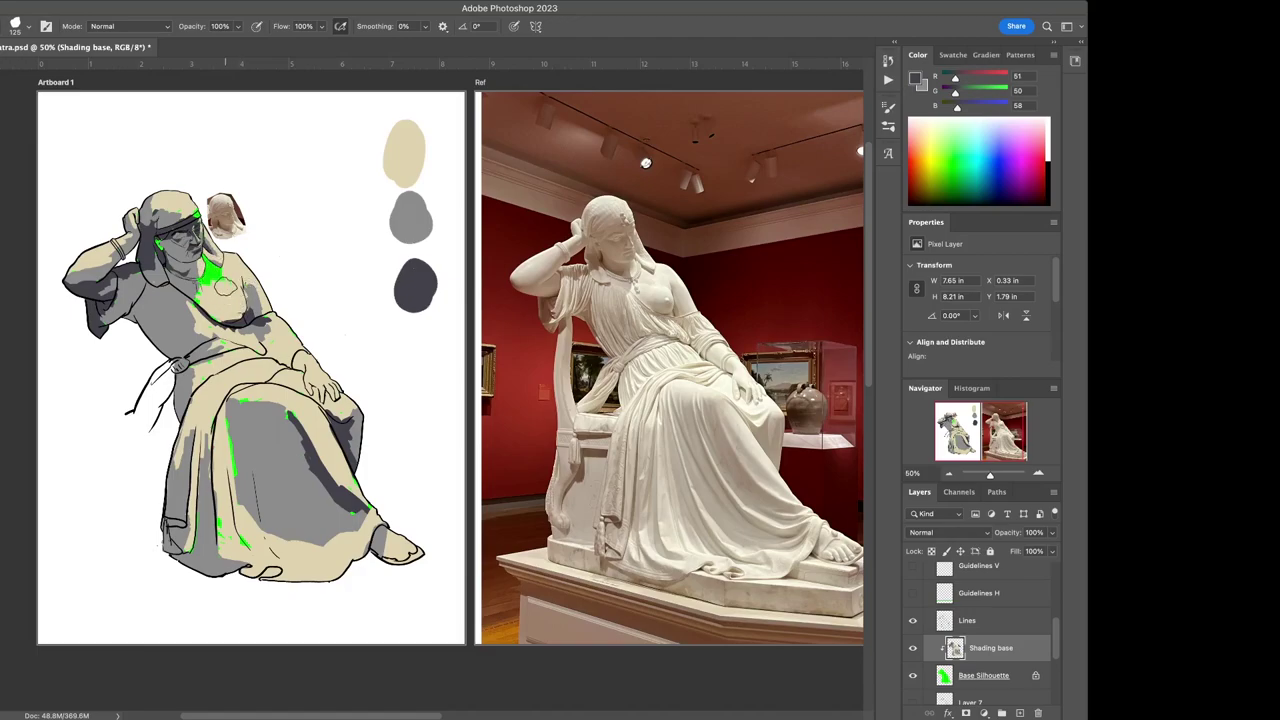
# Fill the green gap on the chest beside the hanging headscarf with beige, using a smaller brush for the remaining edge
pyautogui.keyDown('alt'); pyautogui.click(224, 285); pyautogui.keyUp('alt')
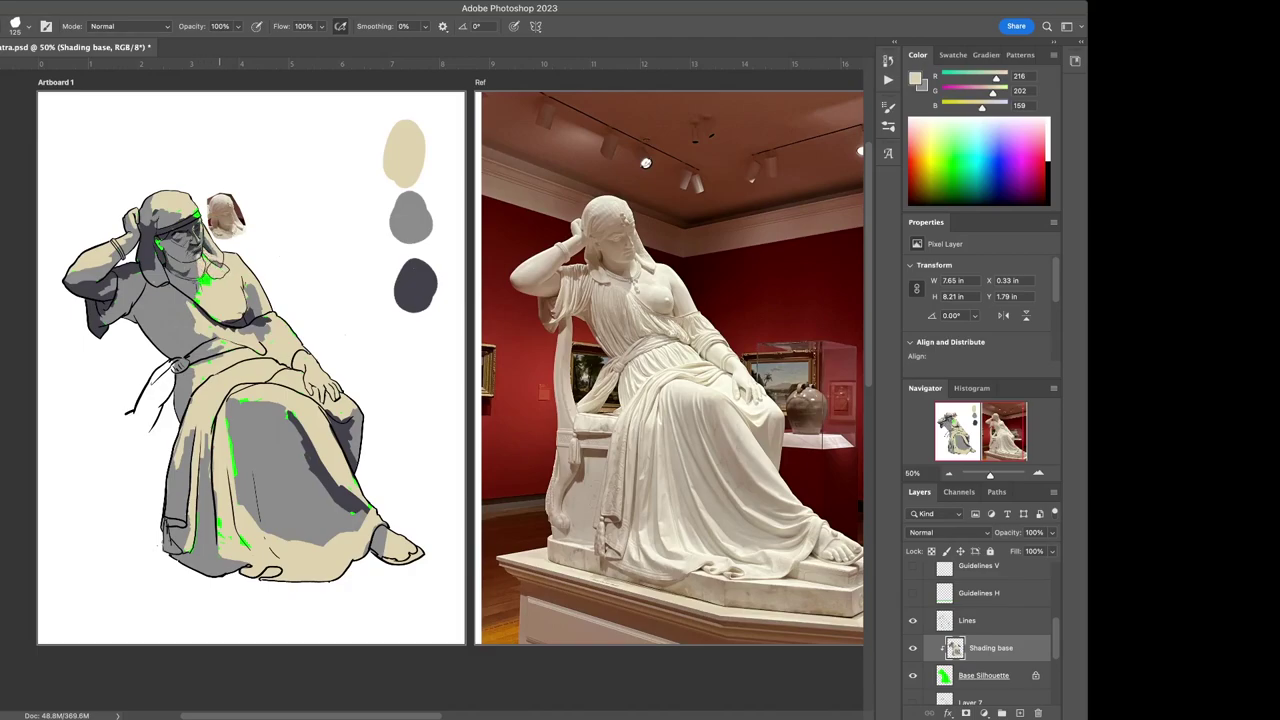
pyautogui.moveTo(212, 268)
pyautogui.mouseDown()
pyautogui.moveTo(216, 300)
pyautogui.moveTo(226, 282)
pyautogui.mouseUp()
pyautogui.press('z')
pyautogui.moveTo(220, 285); pyautogui.dragTo(490, 254)
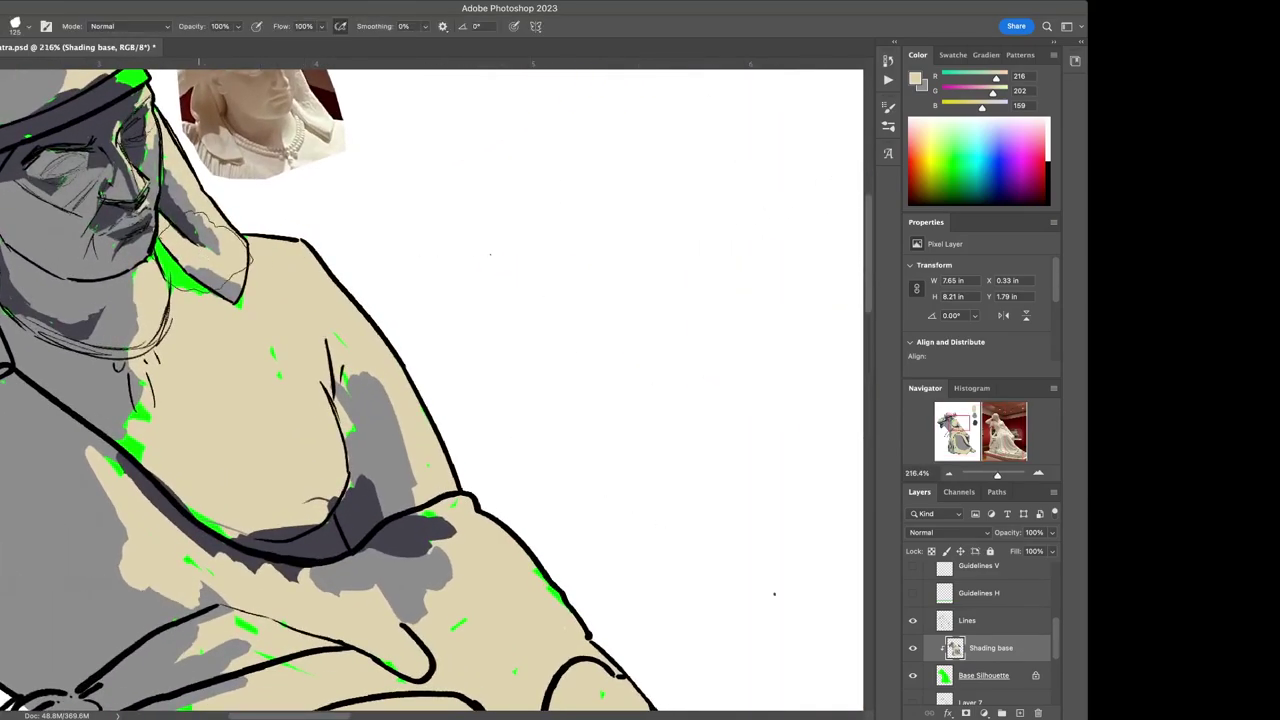
pyautogui.press('[')
pyautogui.press('[')
pyautogui.press('[')
pyautogui.press('[')
pyautogui.moveTo(184, 290)
pyautogui.mouseDown()
pyautogui.moveTo(158, 240)
pyautogui.moveTo(182, 280)
pyautogui.mouseUp()
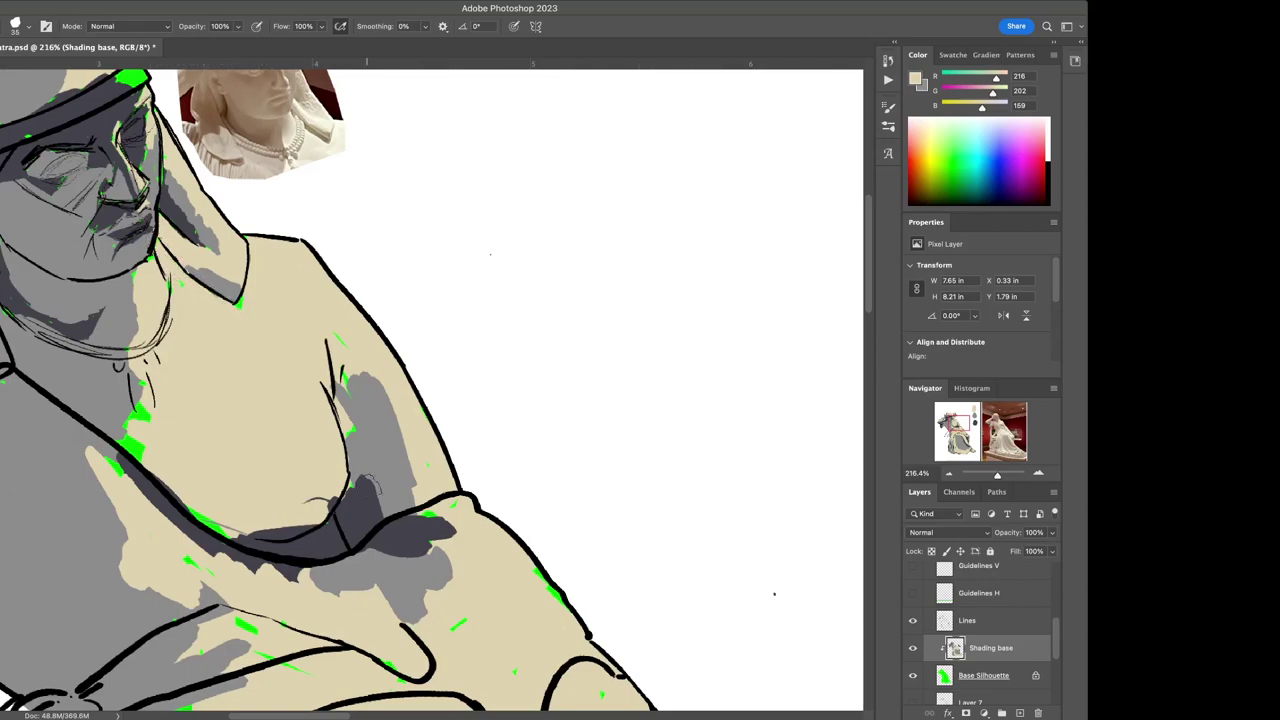
# Paint a dark cast shadow beneath the headscarf's hanging tip and cover stray green specks on the chest with beige
pyautogui.keyDown('alt'); pyautogui.click(351, 489); pyautogui.keyUp('alt')
pyautogui.moveTo(168, 256)
pyautogui.mouseDown()
pyautogui.moveTo(150, 240)
pyautogui.moveTo(226, 300)
pyautogui.moveTo(178, 282)
pyautogui.moveTo(192, 286)
pyautogui.moveTo(160, 252)
pyautogui.moveTo(186, 280)
pyautogui.moveTo(176, 272)
pyautogui.mouseUp()
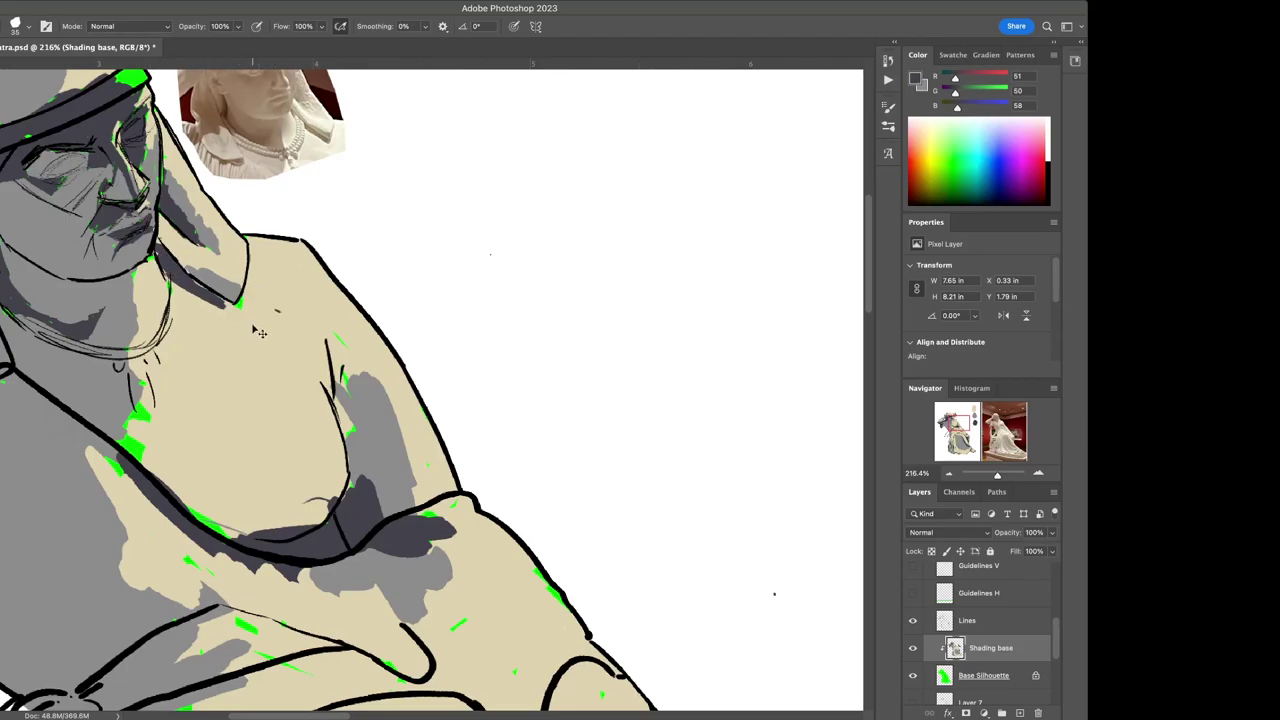
pyautogui.keyDown('alt'); pyautogui.click(266, 300); pyautogui.keyUp('alt')
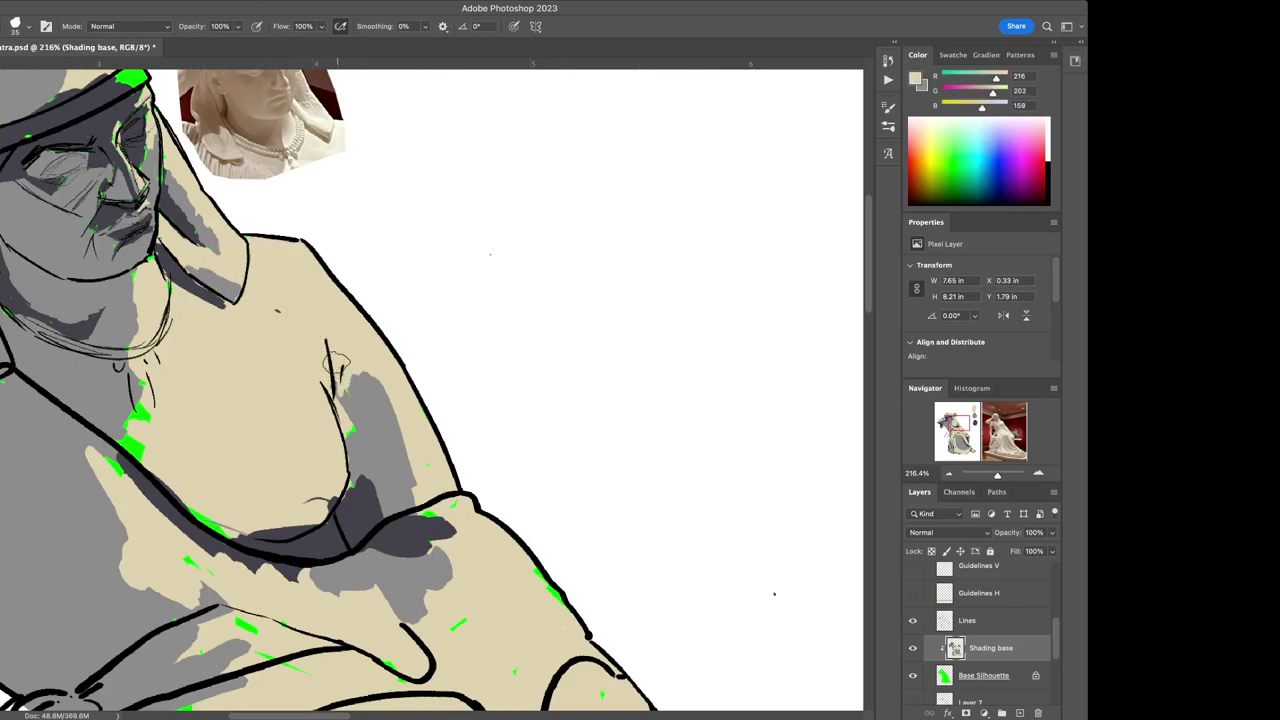
# Paint dark shading into the folds along the lower hem of the gown beneath the side drapery
pyautogui.press('z')
pyautogui.moveTo(228, 318); pyautogui.dragTo(189, 324)
pyautogui.press('super+0')
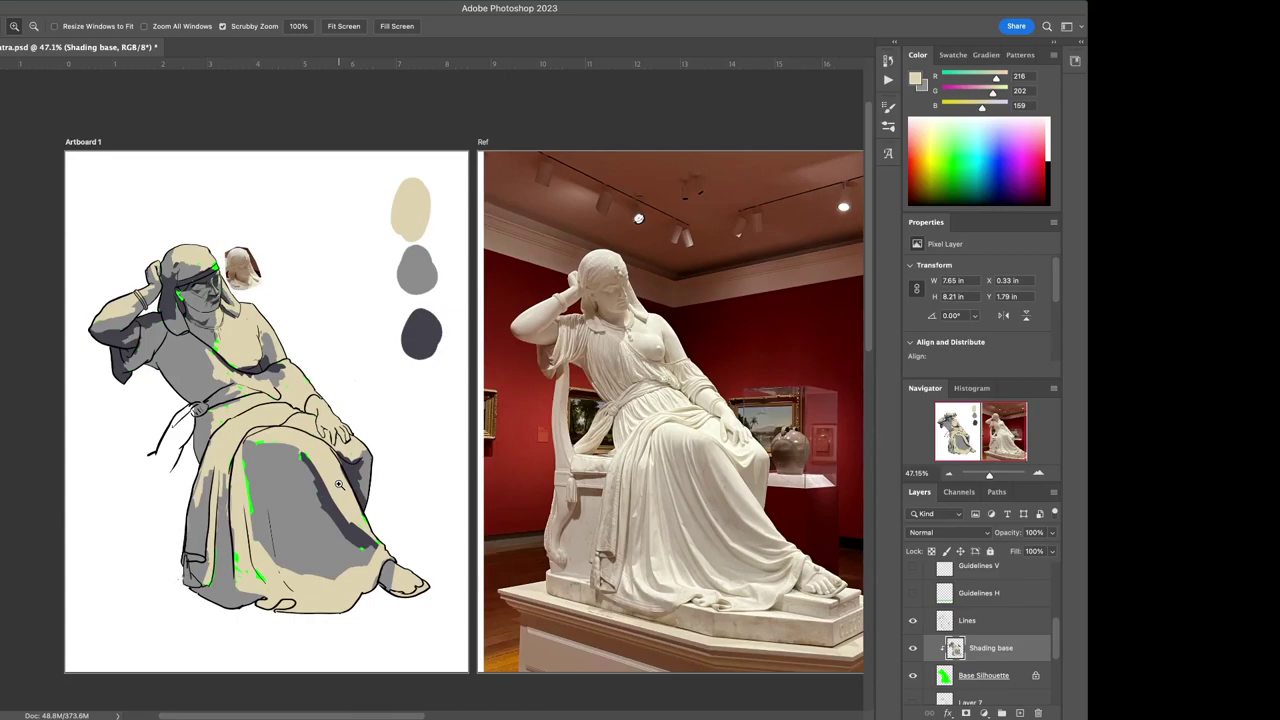
pyautogui.press('b')
pyautogui.keyDown('alt'); pyautogui.click(361, 532); pyautogui.keyUp('alt')
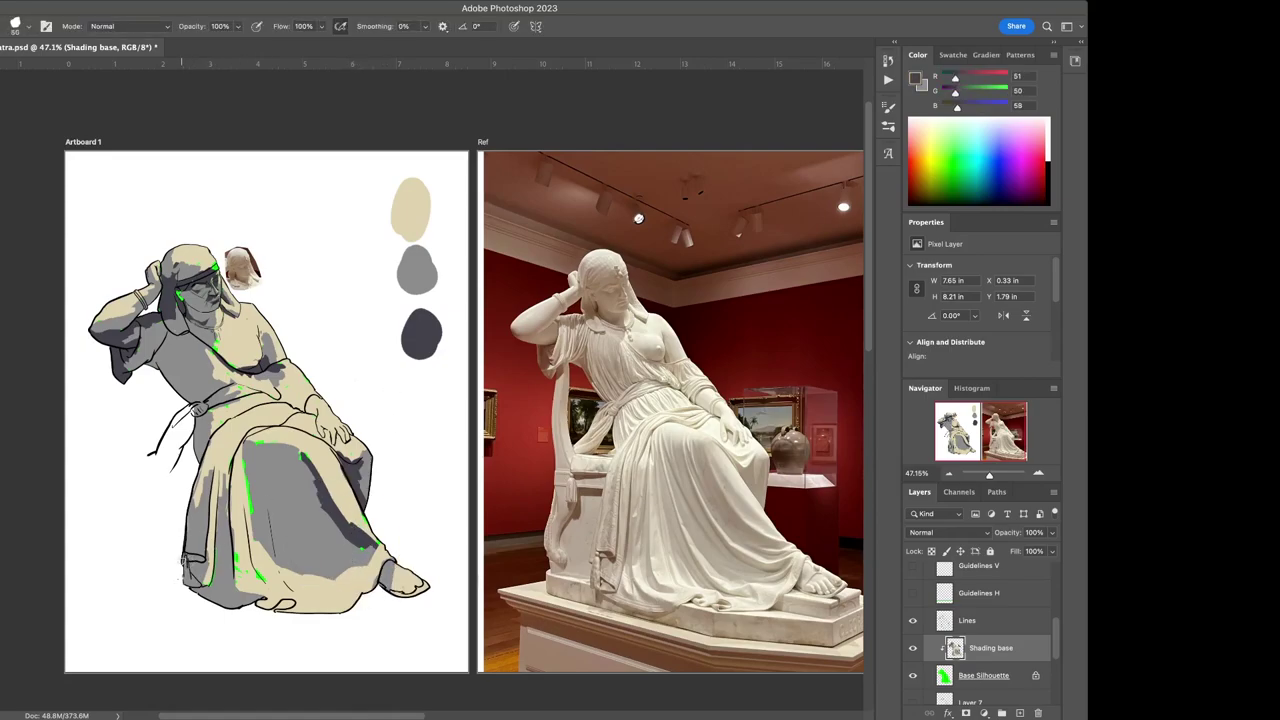
pyautogui.moveTo(188, 553); pyautogui.dragTo(198, 563)
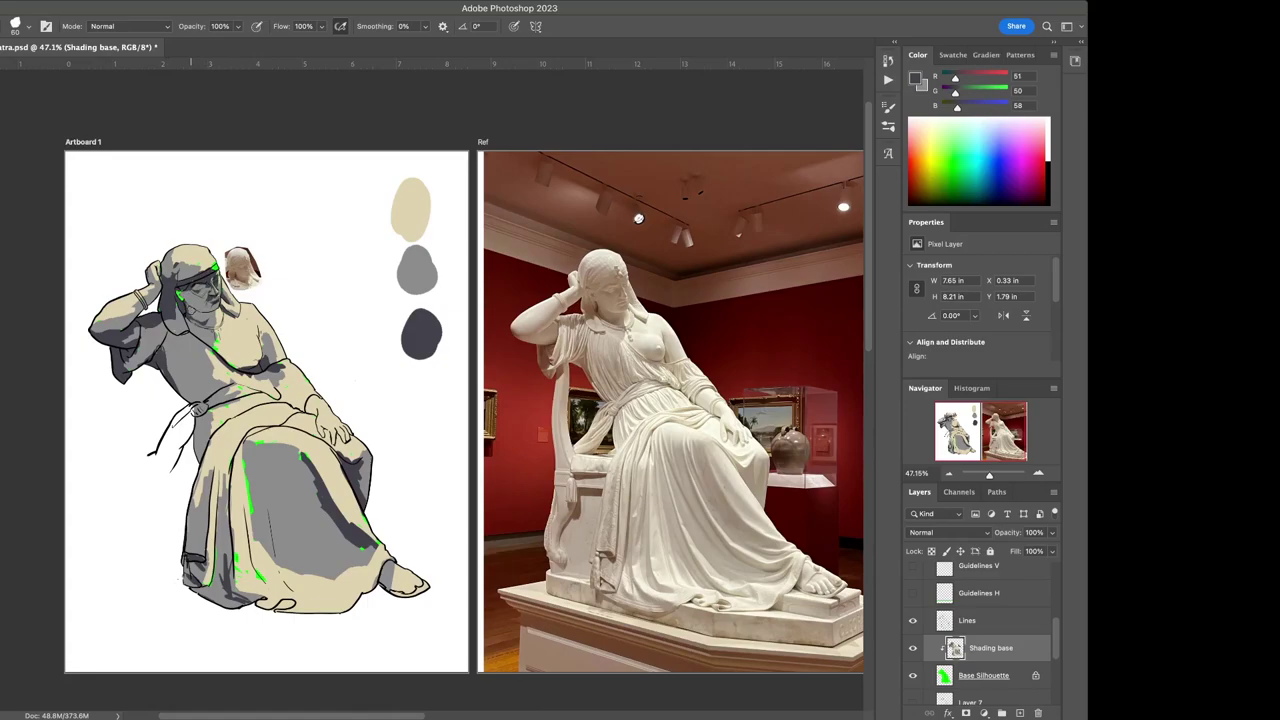
# Fill the green gap over the ear with the face's mid grey
pyautogui.keyDown('alt'); pyautogui.click(200, 300); pyautogui.keyUp('alt')
pyautogui.press('z')
pyautogui.moveTo(198, 300); pyautogui.dragTo(200, 332)
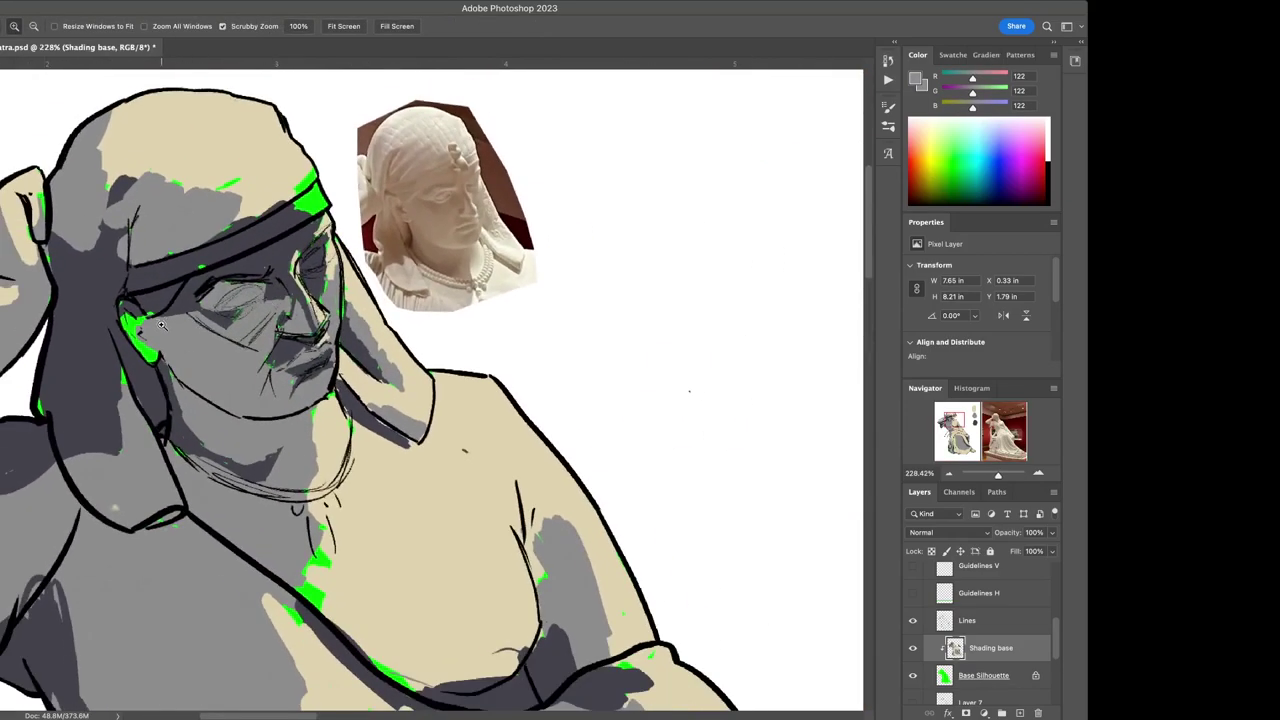
pyautogui.press('b')
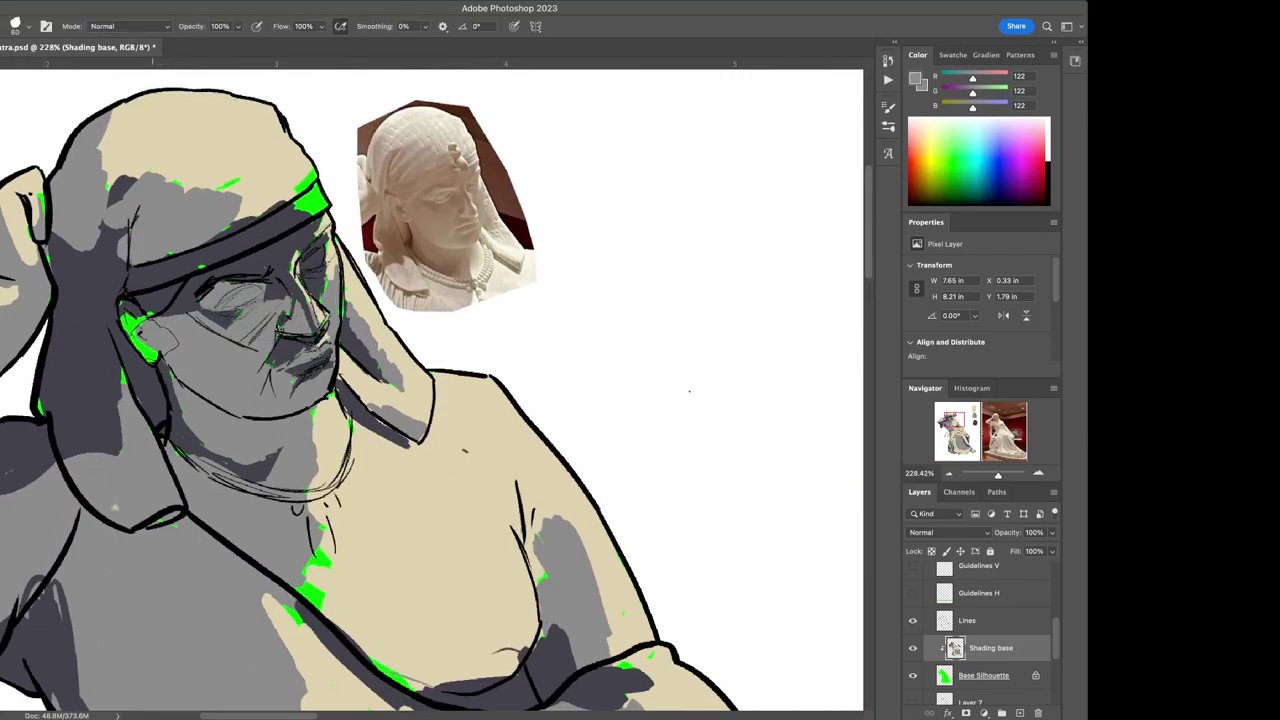
pyautogui.press('i')
pyautogui.click(495, 625)
pyautogui.press('b')
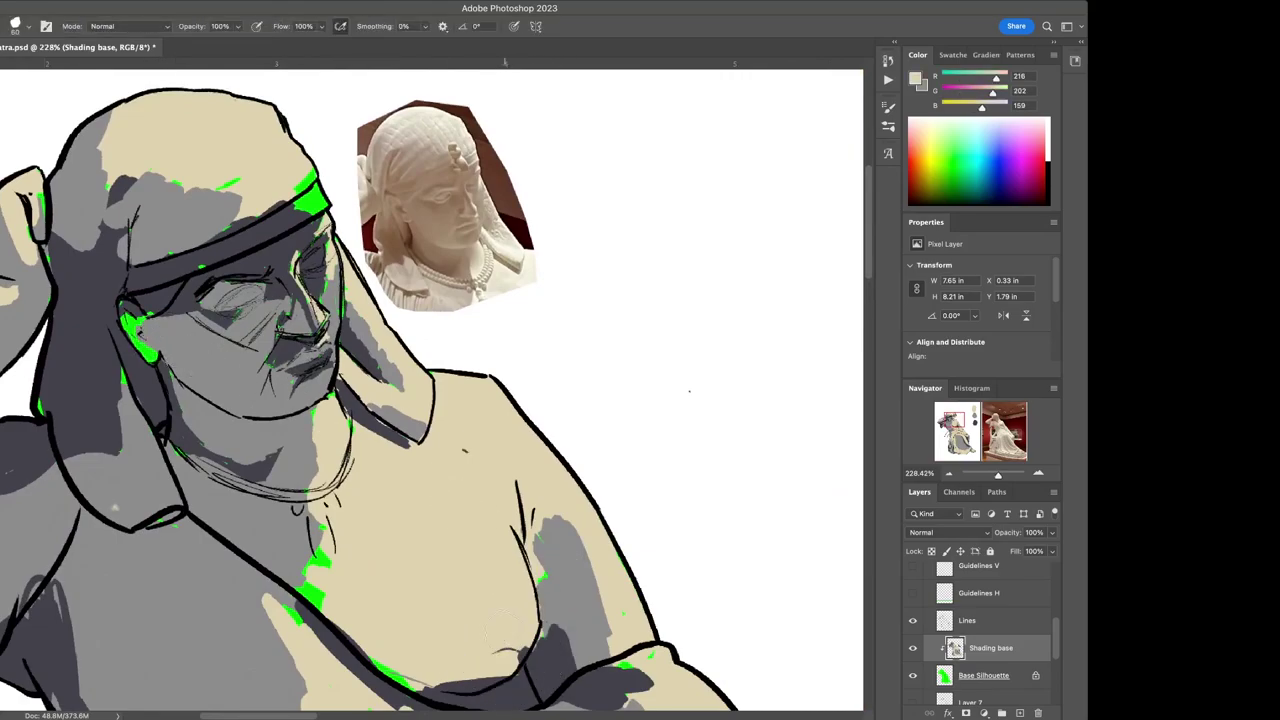
pyautogui.keyDown('alt'); pyautogui.click(200, 352); pyautogui.keyUp('alt')
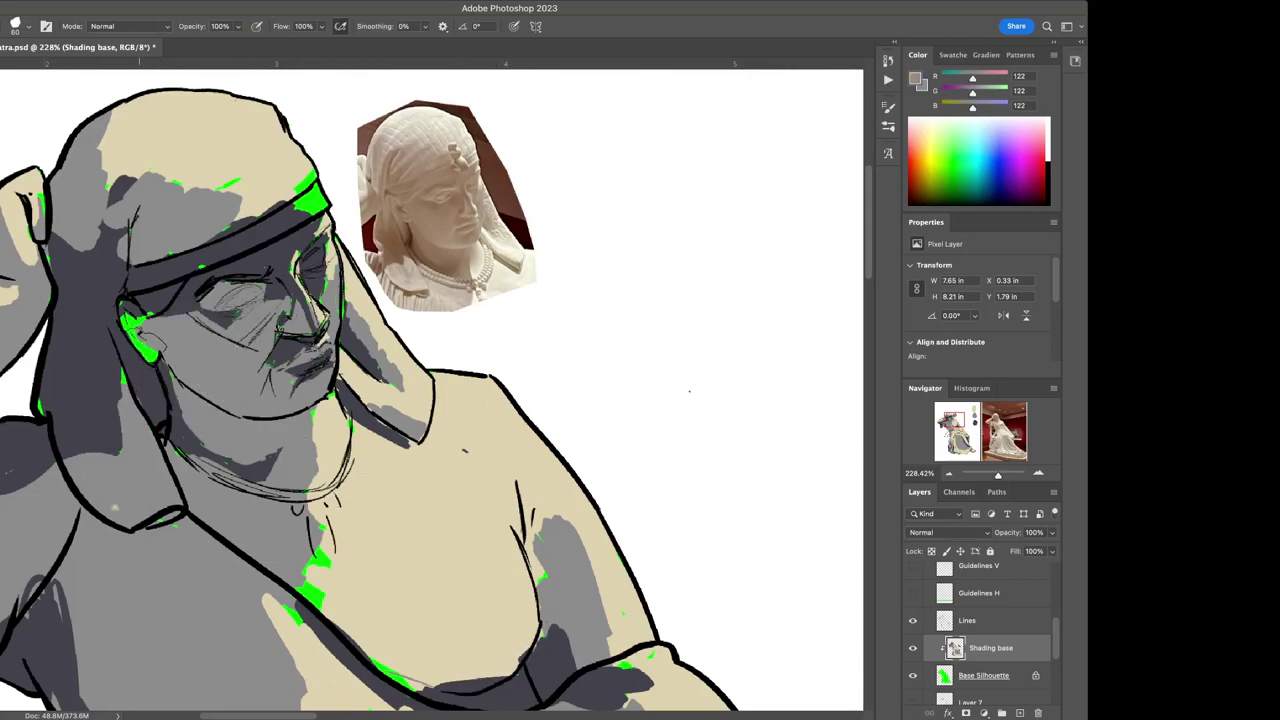
pyautogui.moveTo(150, 340)
pyautogui.mouseDown()
pyautogui.moveTo(168, 352)
pyautogui.moveTo(150, 358)
pyautogui.moveTo(130, 315)
pyautogui.mouseUp()
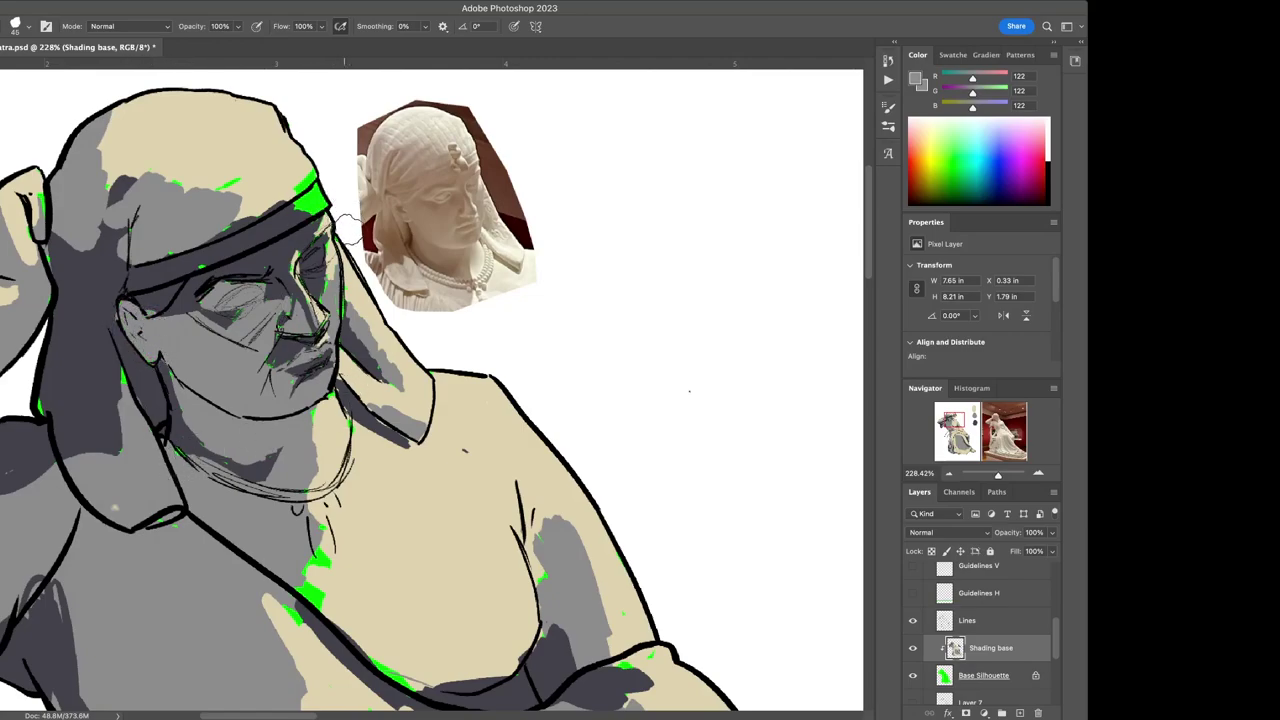
# Fill the lit end of the brow band with beige and touch up gaps around the face and necklace with mid grey
pyautogui.keyDown('alt'); pyautogui.click(258, 140); pyautogui.keyUp('alt')
pyautogui.moveTo(292, 178)
pyautogui.mouseDown()
pyautogui.moveTo(305, 195)
pyautogui.moveTo(312, 180)
pyautogui.moveTo(305, 200)
pyautogui.mouseUp()
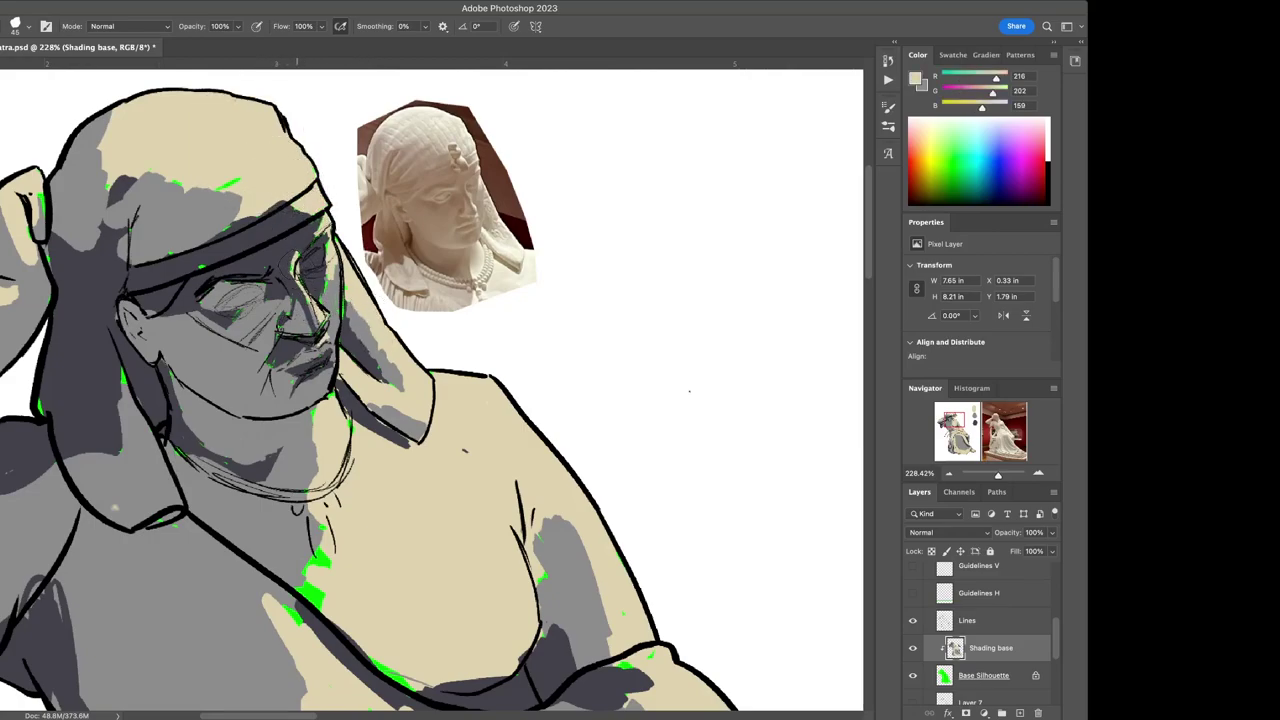
pyautogui.keyDown('alt'); pyautogui.click(248, 318); pyautogui.keyUp('alt')
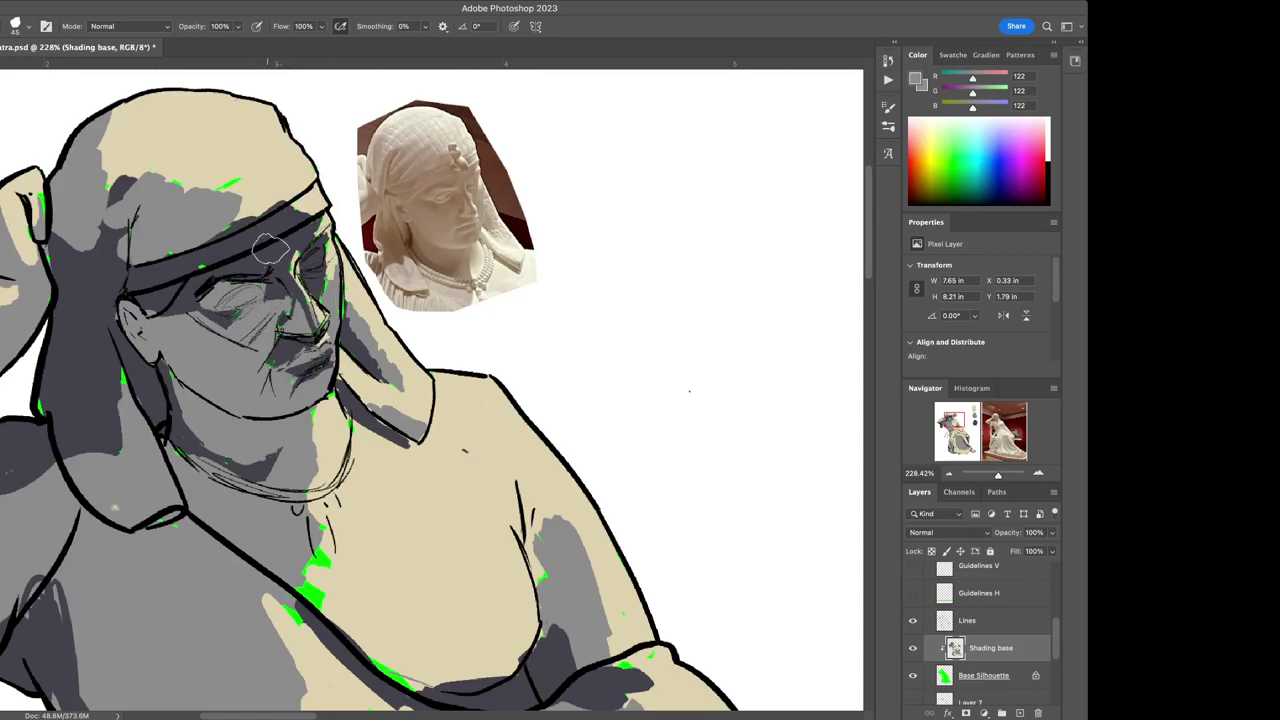
pyautogui.moveTo(286, 212)
pyautogui.mouseDown()
pyautogui.moveTo(312, 208)
pyautogui.moveTo(310, 222)
pyautogui.mouseUp()
pyautogui.moveTo(295, 370); pyautogui.dragTo(300, 336)
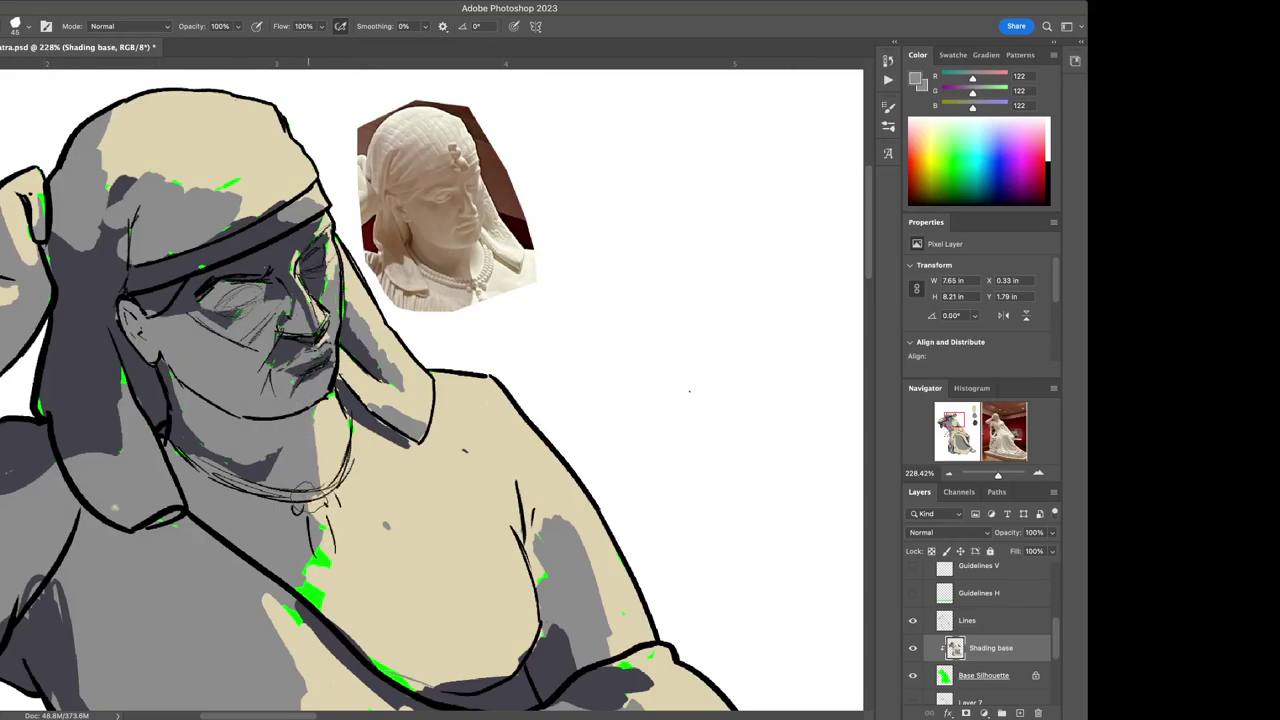
pyautogui.moveTo(318, 505); pyautogui.dragTo(426, 466)
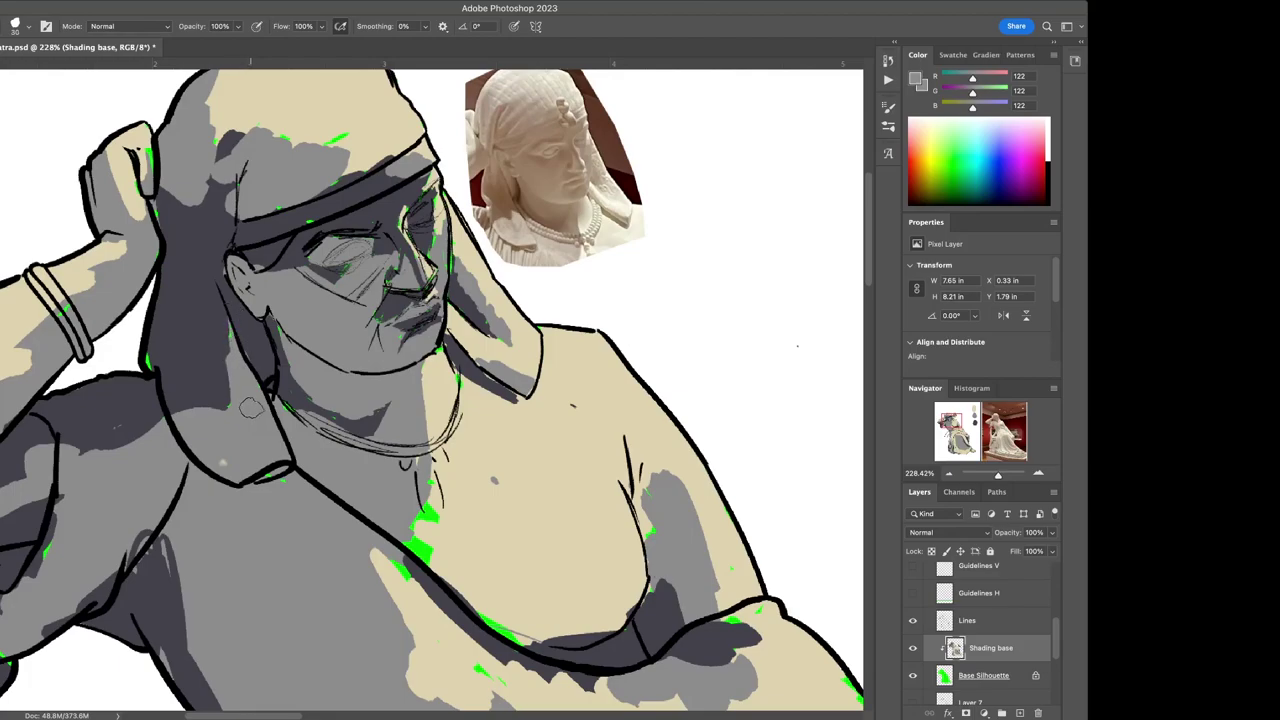
# Recolour the Base Silhouette layer from green to orange, trying red, pink and purple along the way
pyautogui.keyDown('alt'); pyautogui.click(160, 362); pyautogui.keyUp('alt')
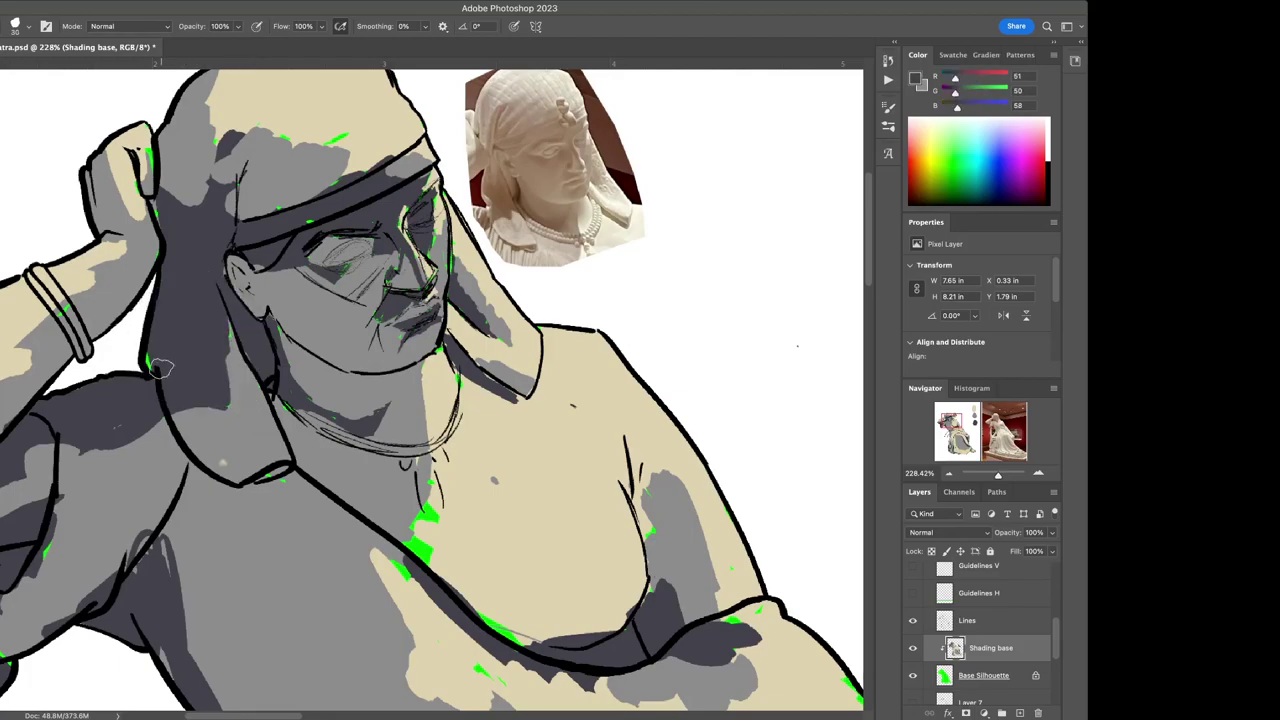
pyautogui.click(1000, 676)
pyautogui.press('alt')
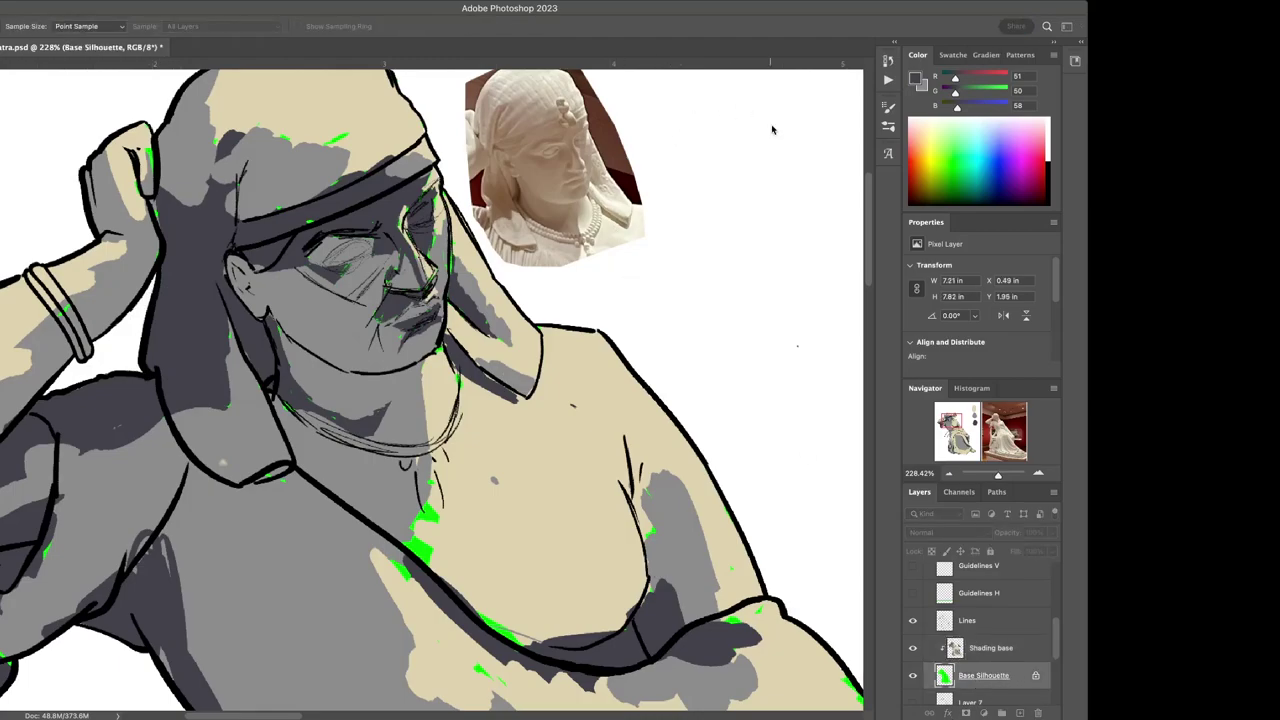
pyautogui.press('super+BackSpace')
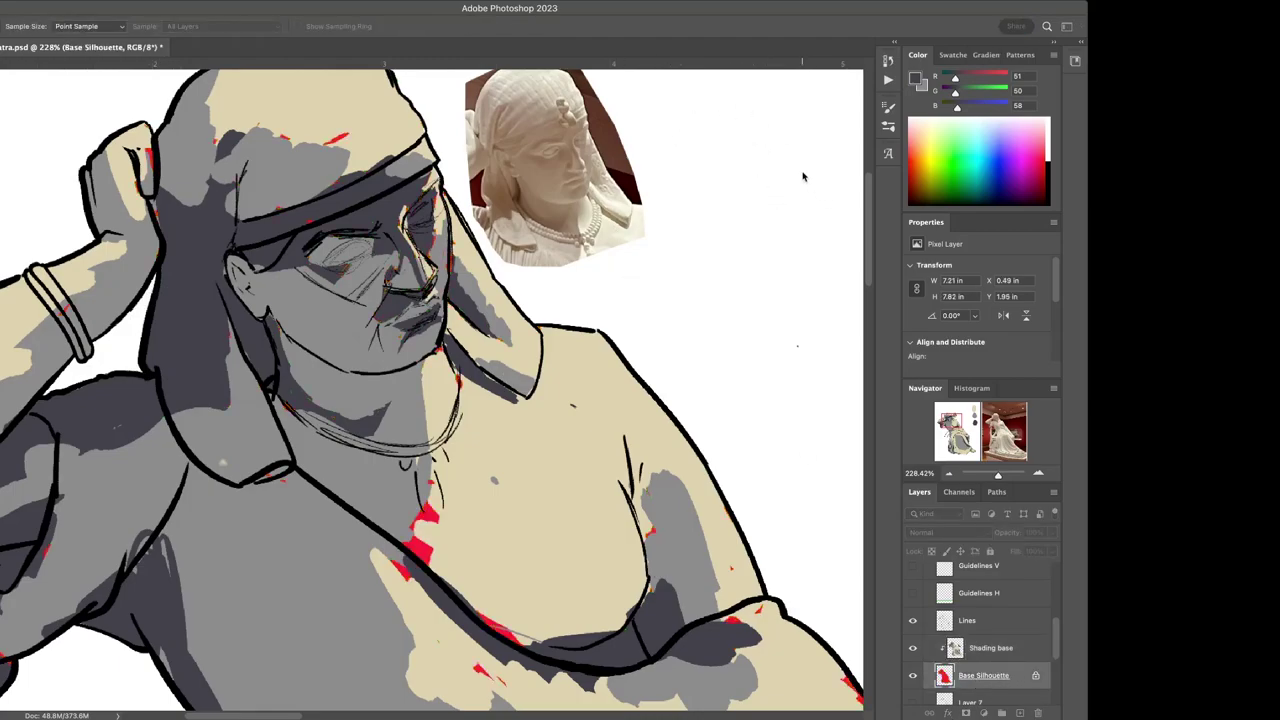
pyautogui.press('3')
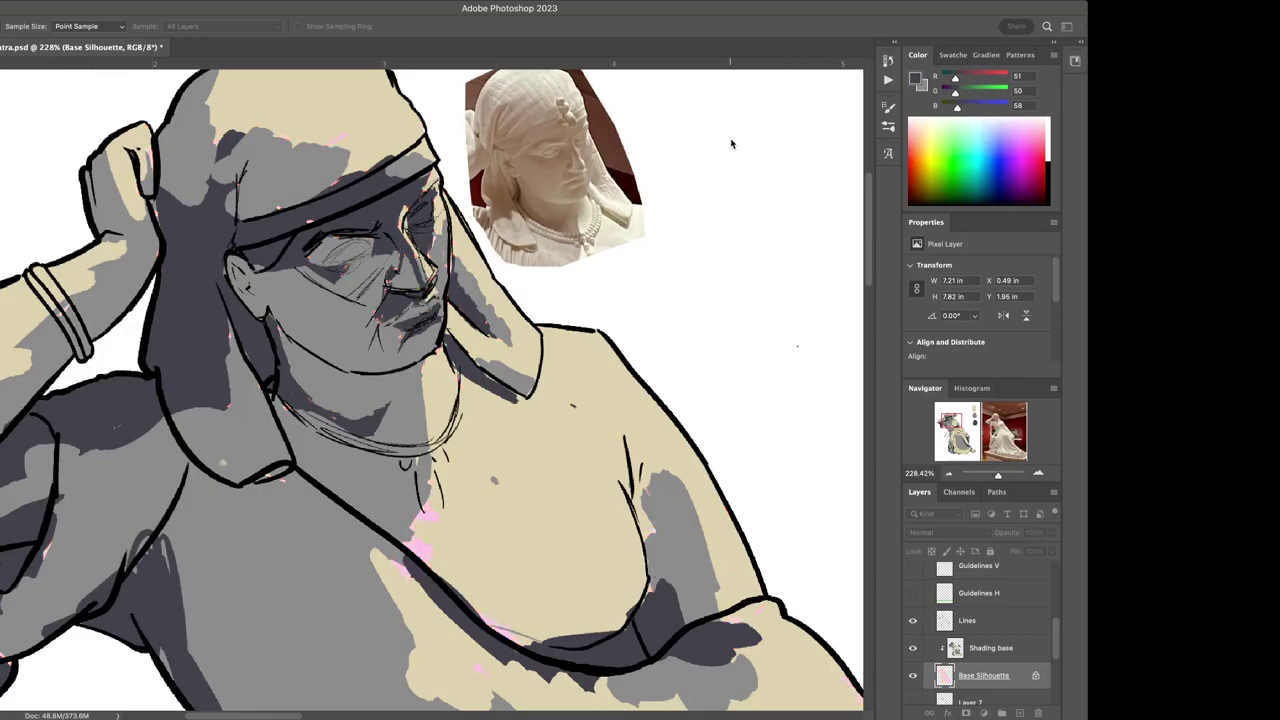
pyautogui.press('super+BackSpace')
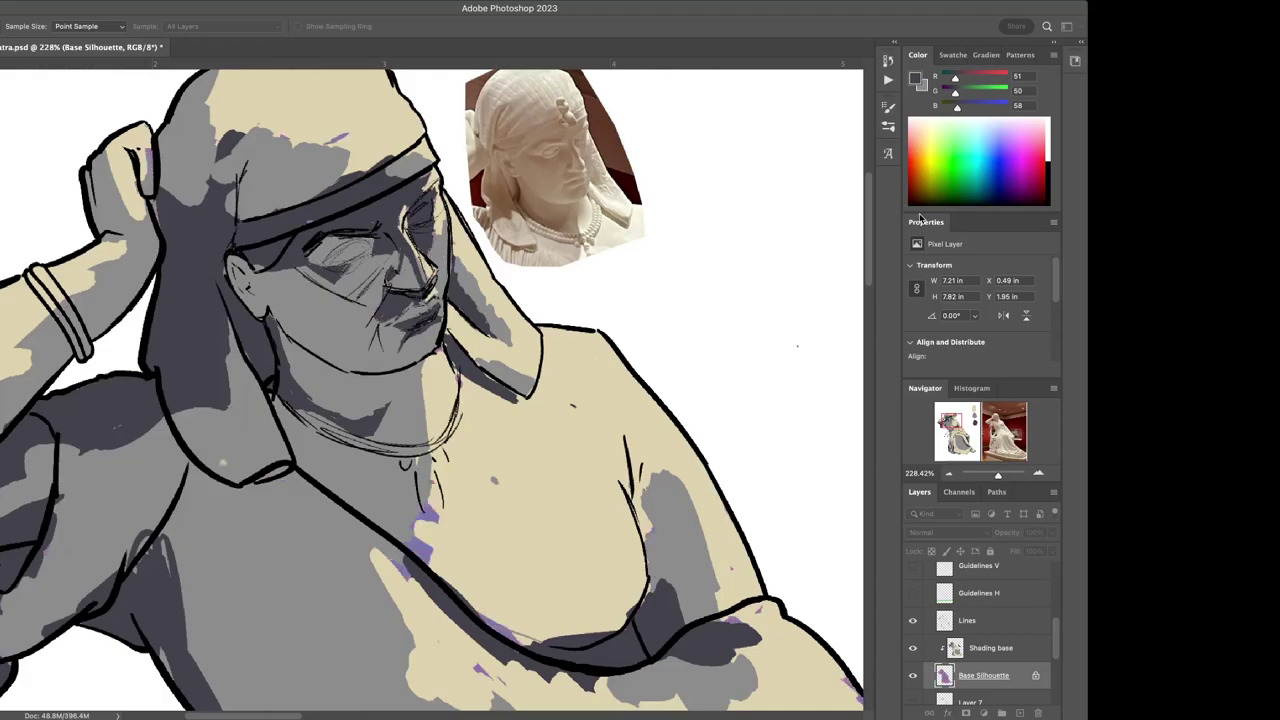
pyautogui.press('super+z')
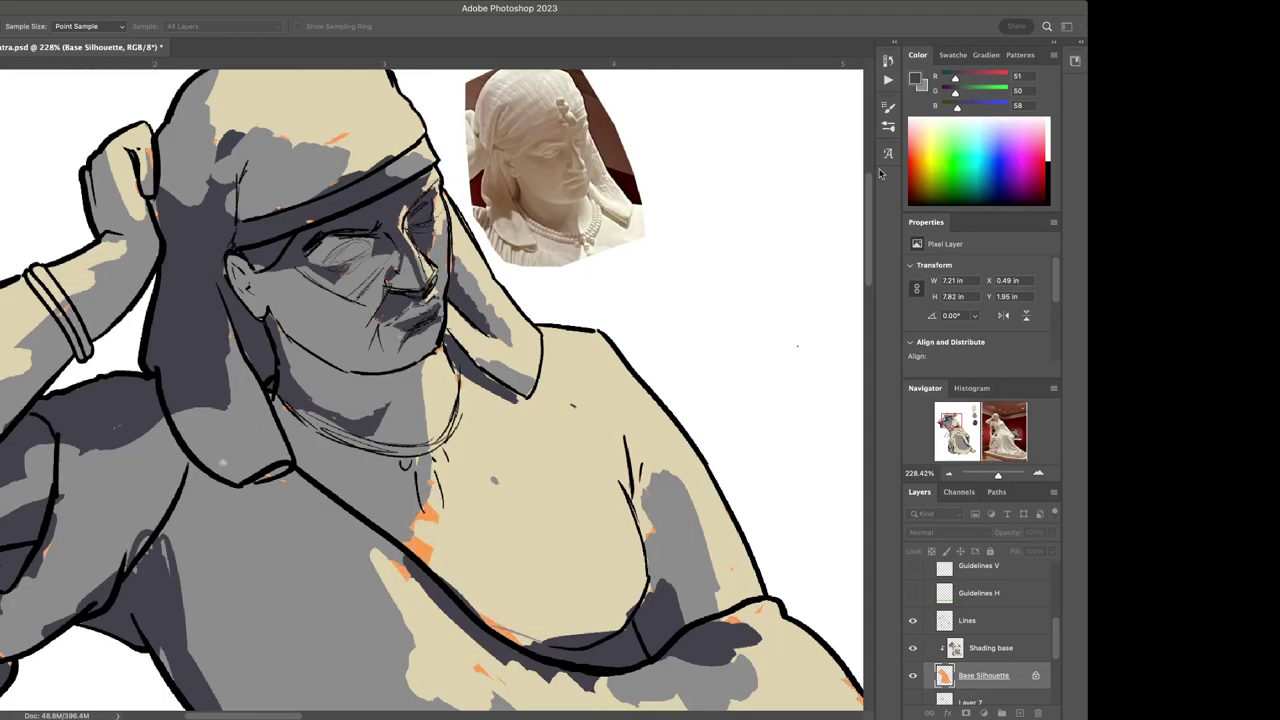
pyautogui.press('b')
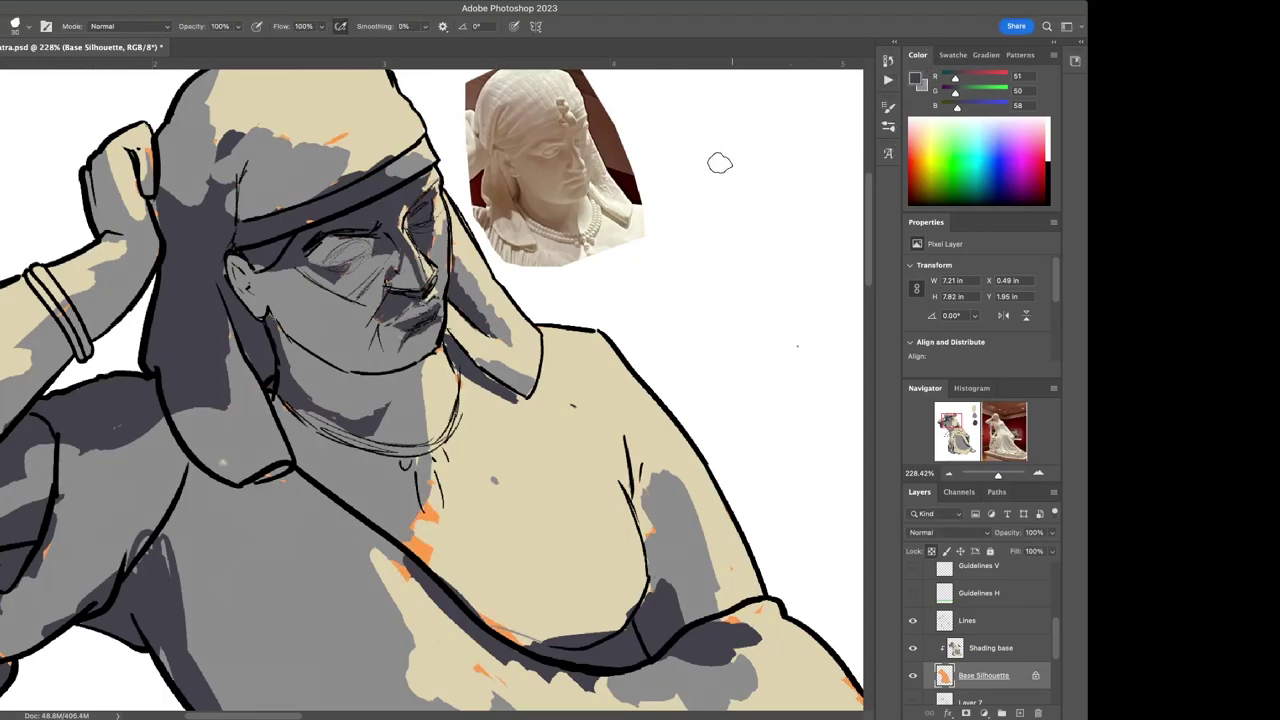
# Try inverting the Base Silhouette layer's colour, duplicating the layer and recolouring it blue, undoing each attempt
pyautogui.press('z')
pyautogui.scroll(-5, 458, 288)
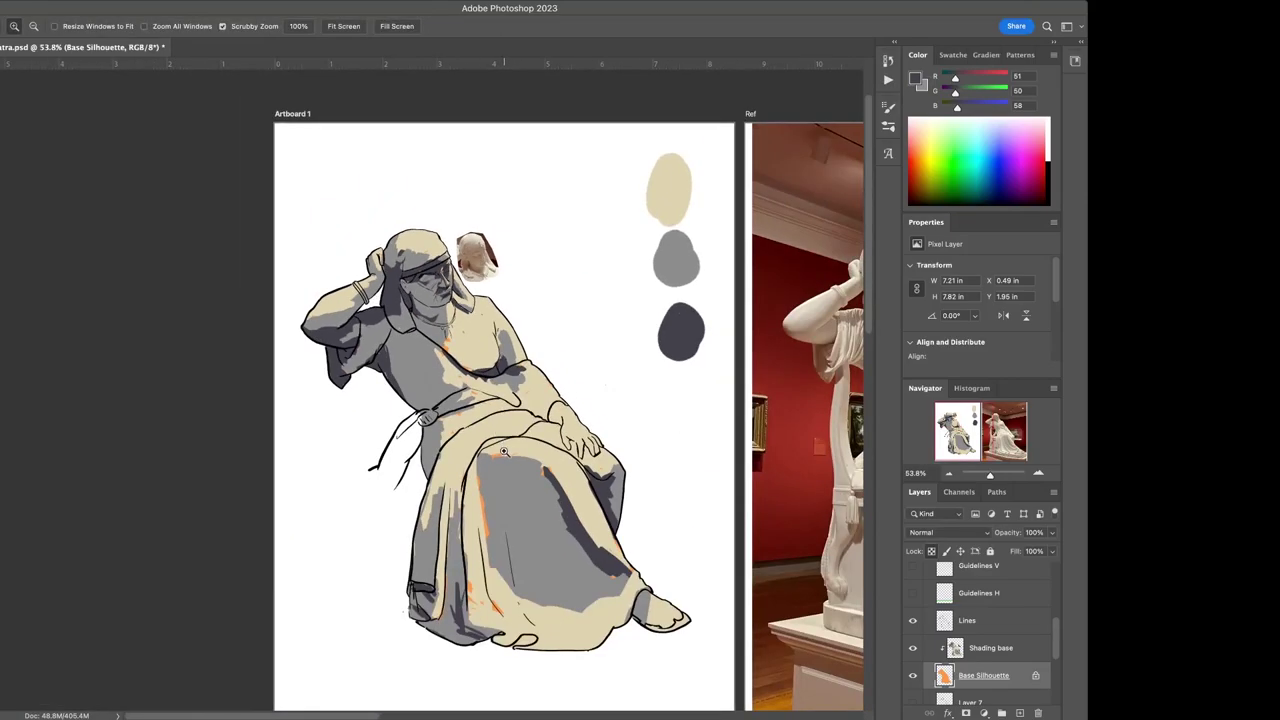
pyautogui.scroll(5, 520, 487)
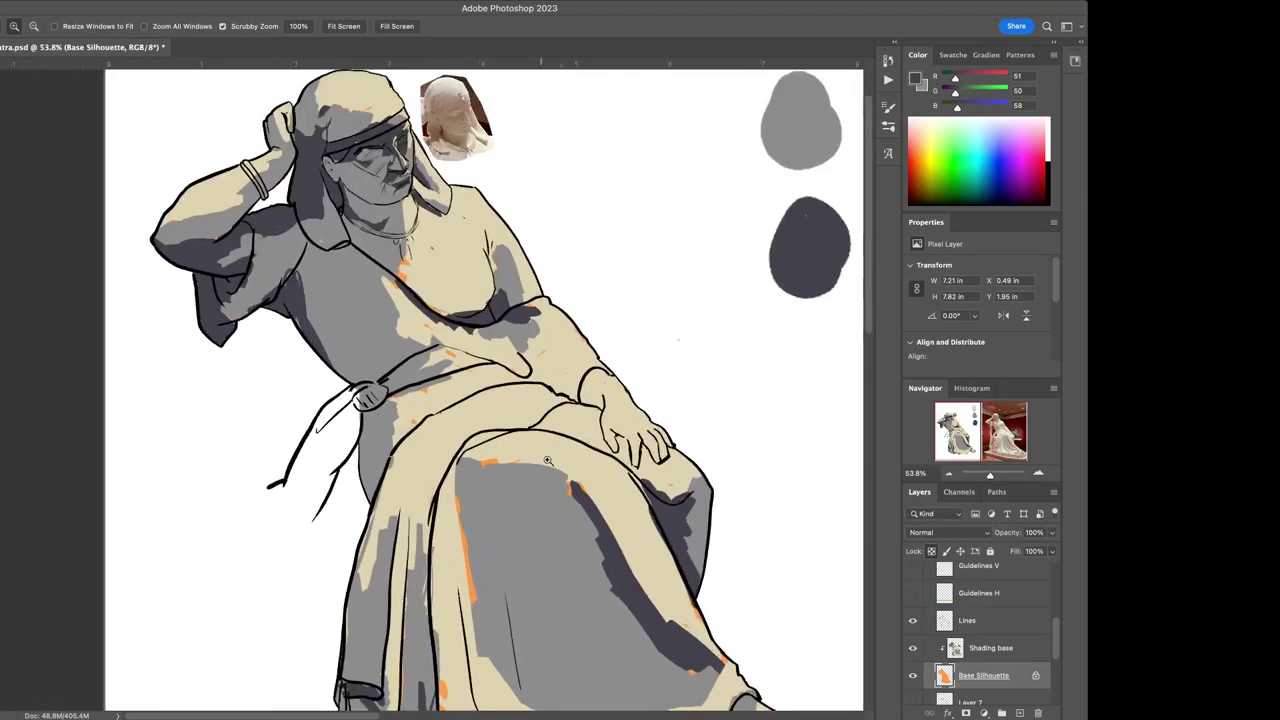
pyautogui.scroll(-3, 515, 420)
pyautogui.moveTo(508, 345); pyautogui.dragTo(533, 415)
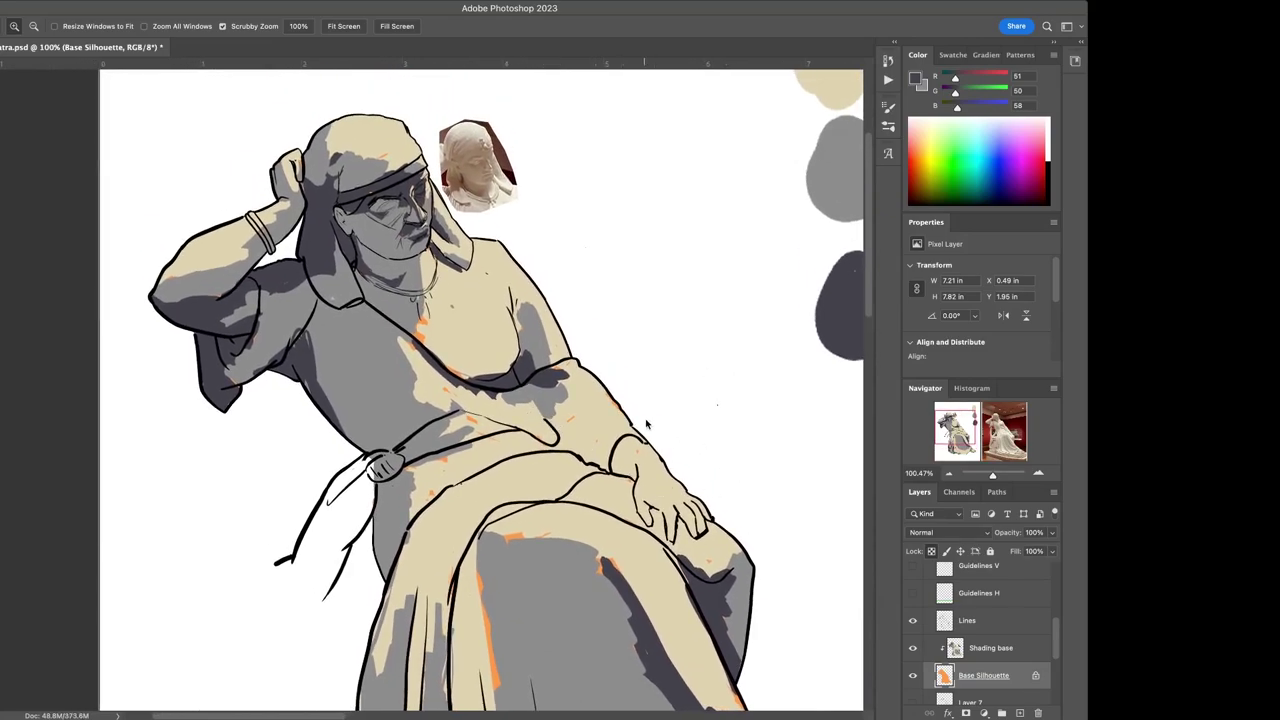
pyautogui.hotkey('ctrl', 'i')
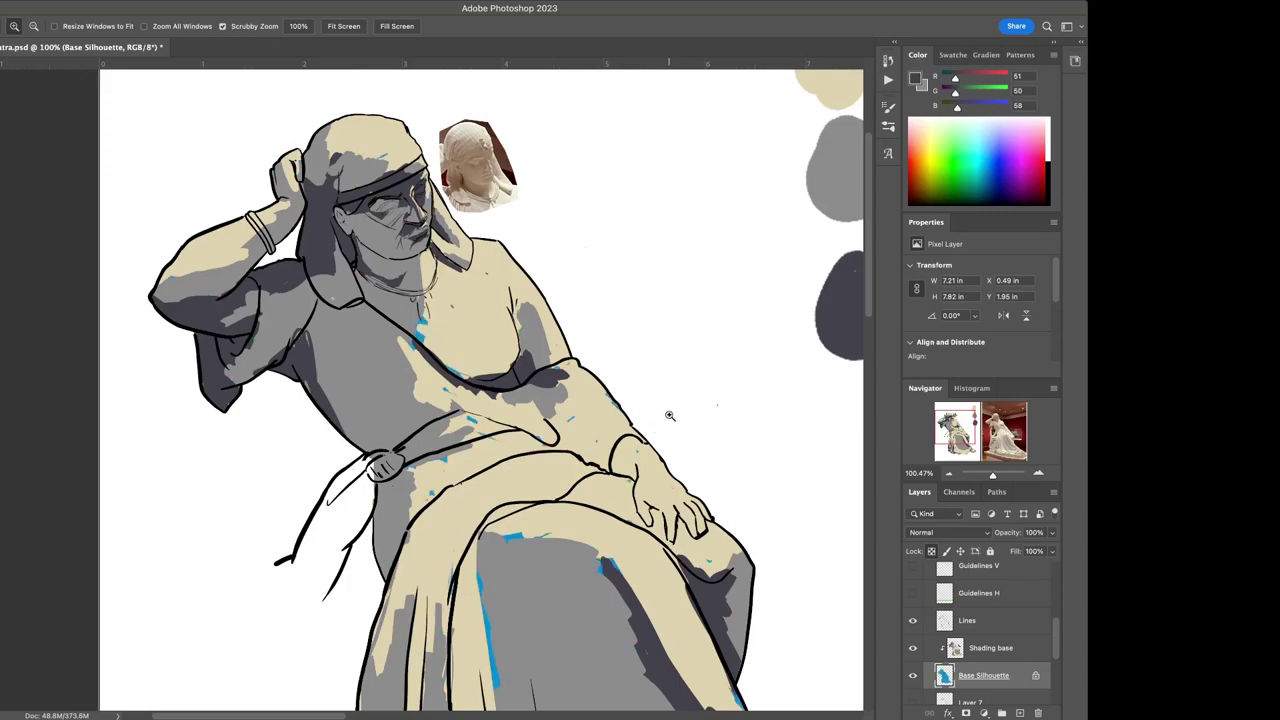
pyautogui.hotkey('ctrl', 'z')
pyautogui.hotkey('ctrl', 'j')
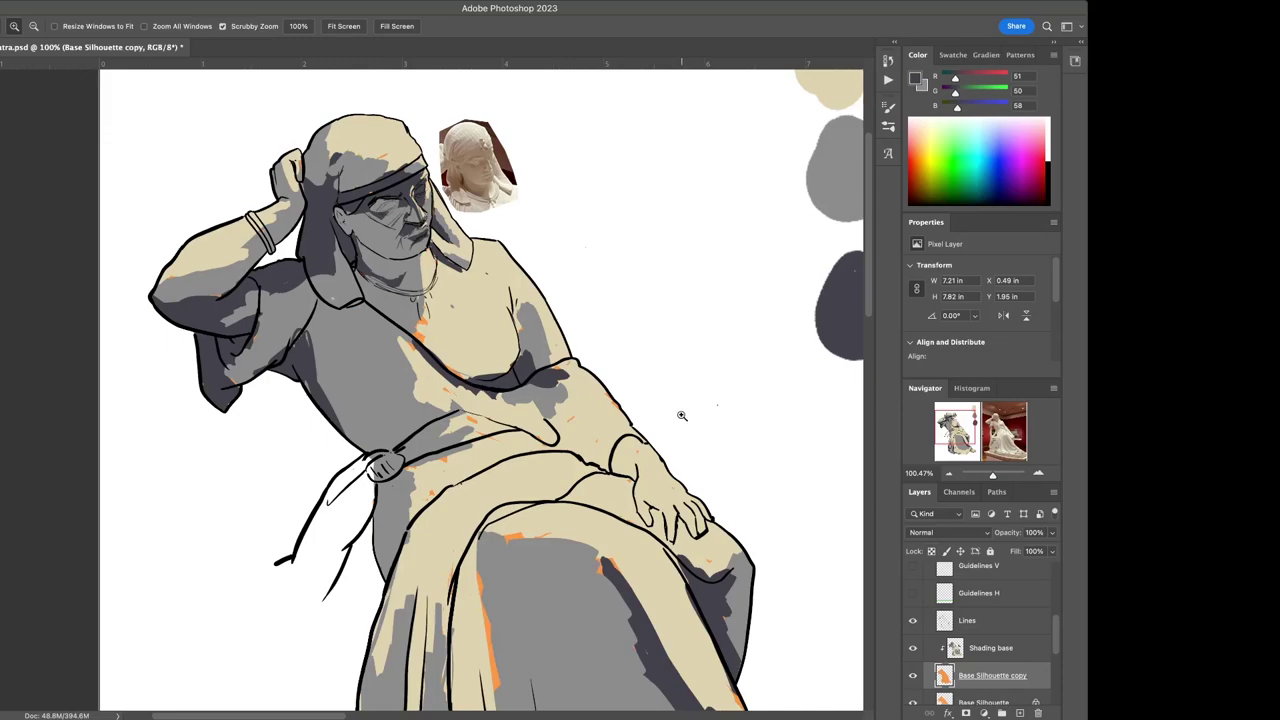
pyautogui.hotkey('ctrl', 'z')
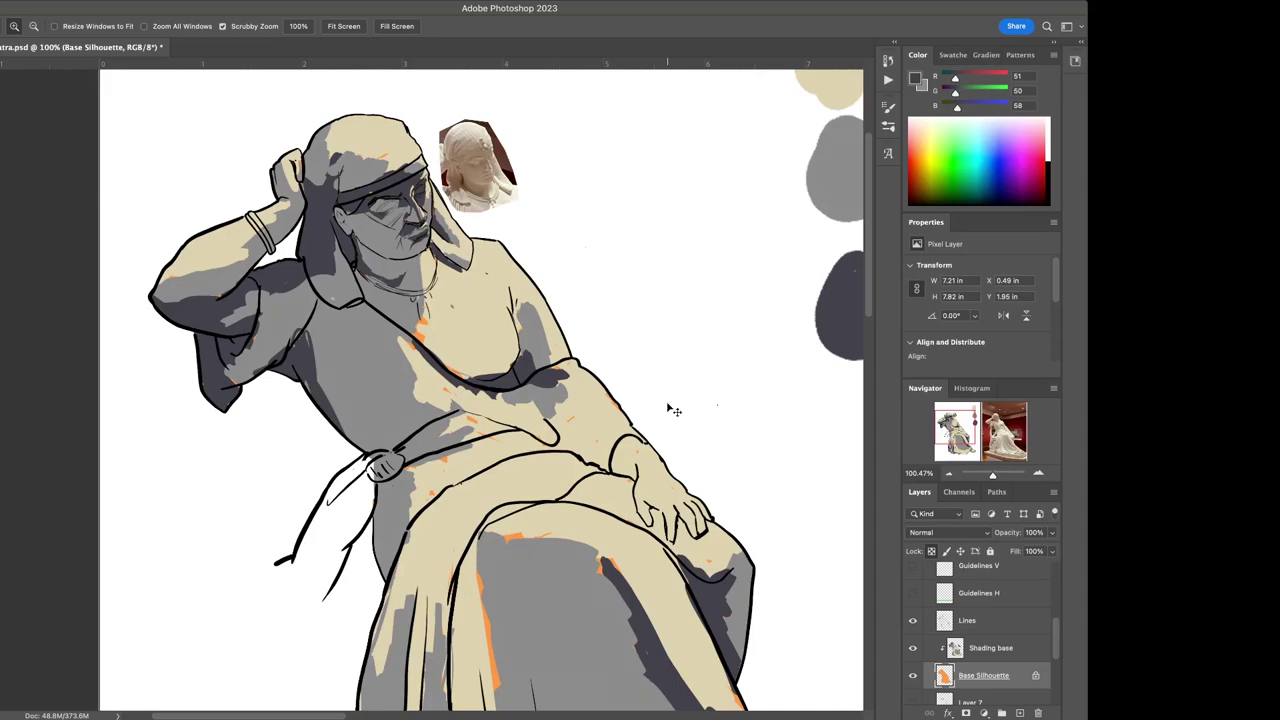
pyautogui.press('i')
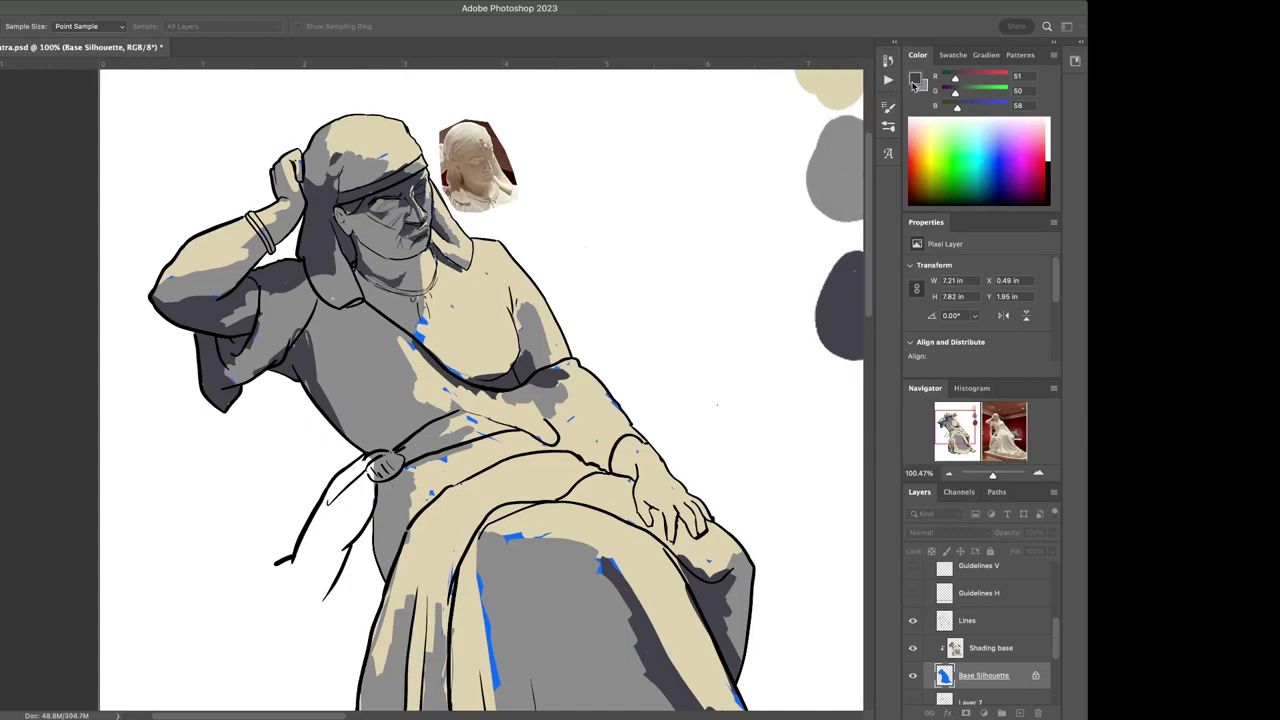
pyautogui.press('Return')
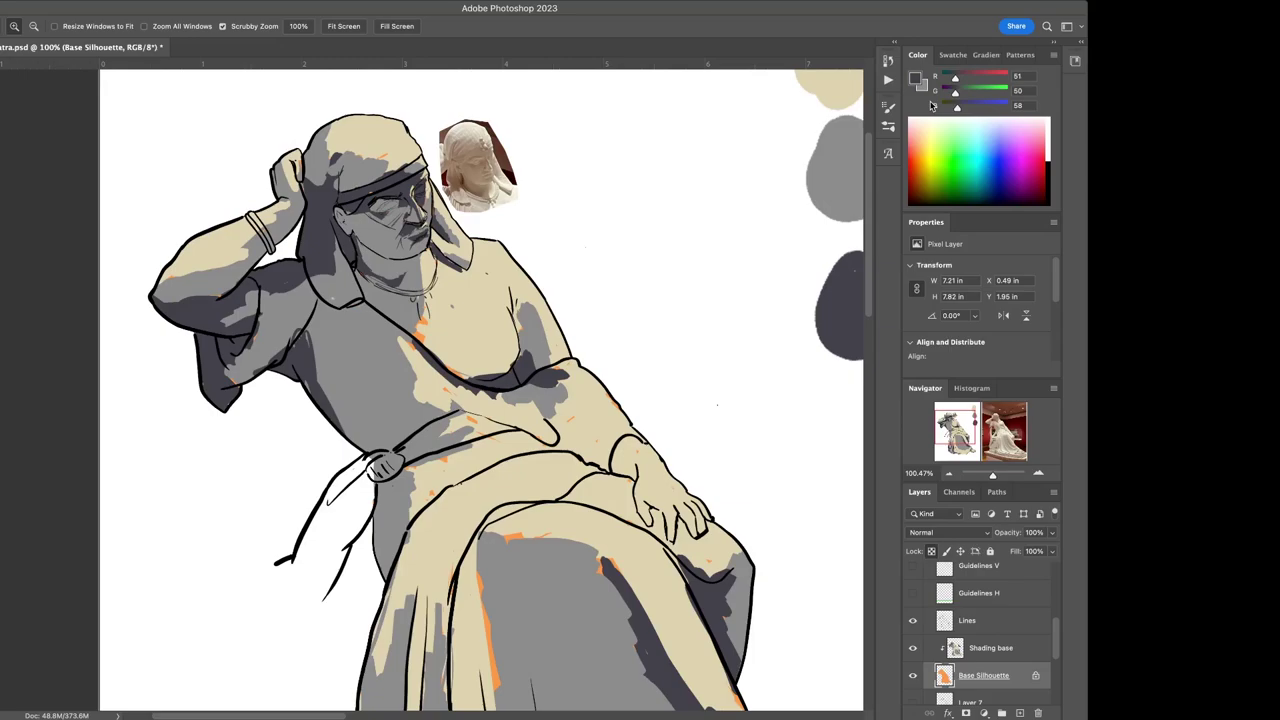
# Make the Shading base layer active and dab dark grey with the Brush over the gap beside the nose
pyautogui.moveTo(418, 198); pyautogui.dragTo(423, 302)
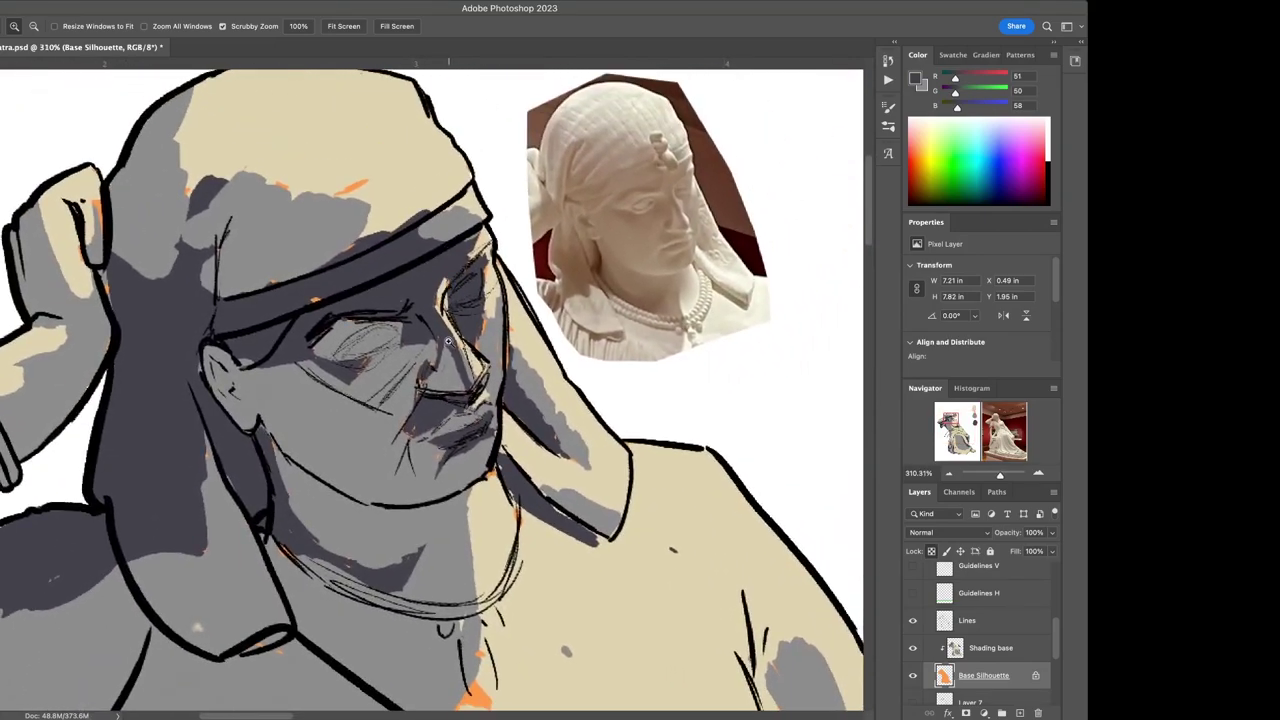
pyautogui.press('b')
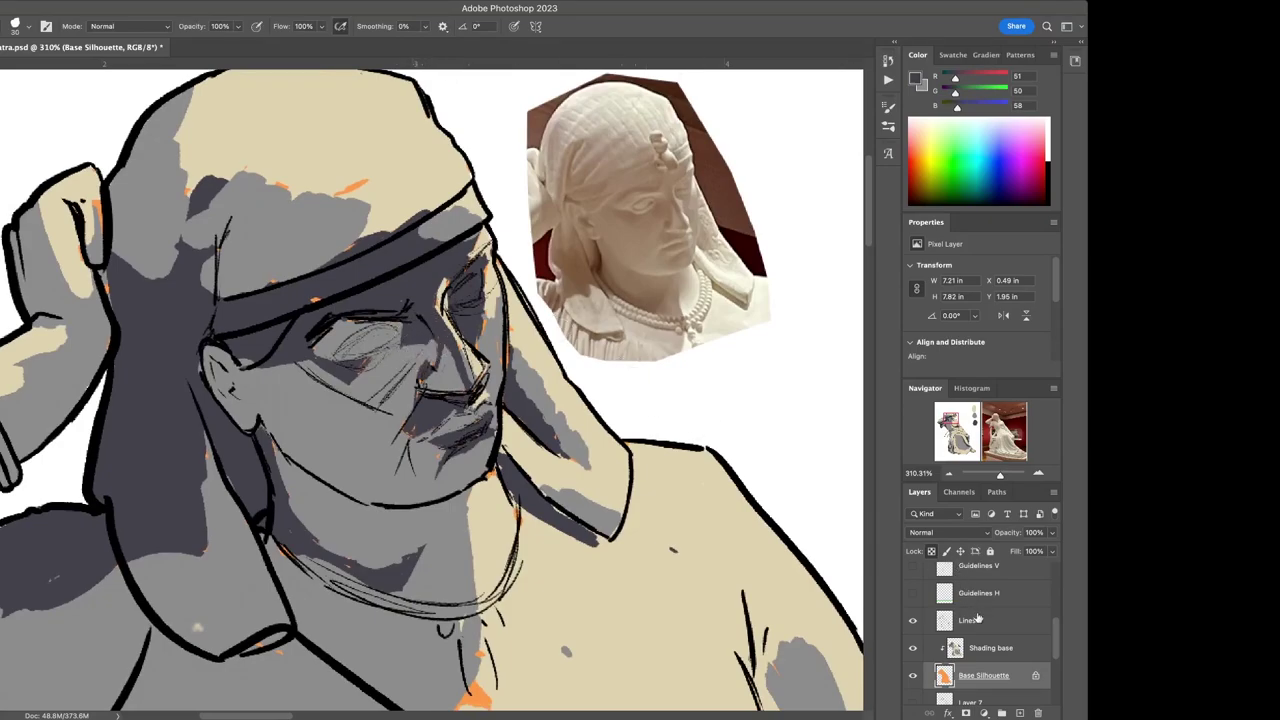
pyautogui.click(995, 647)
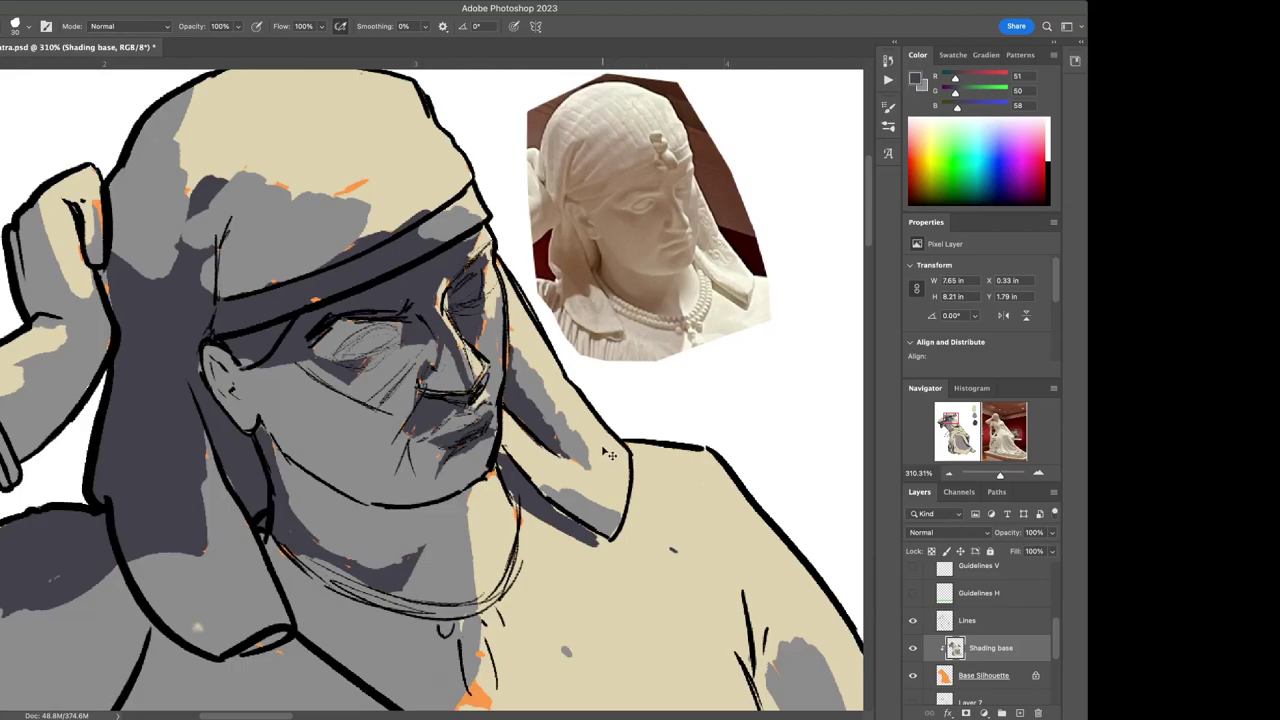
pyautogui.moveTo(434, 382)
pyautogui.mouseDown()
pyautogui.moveTo(417, 346)
pyautogui.moveTo(400, 372)
pyautogui.mouseUp()
# Touch up the temple and paint a mid-grey patch on the brow band over its gap, sampling colours from the drawing
pyautogui.keyDown('alt'); pyautogui.click(527, 337); pyautogui.keyUp('alt')
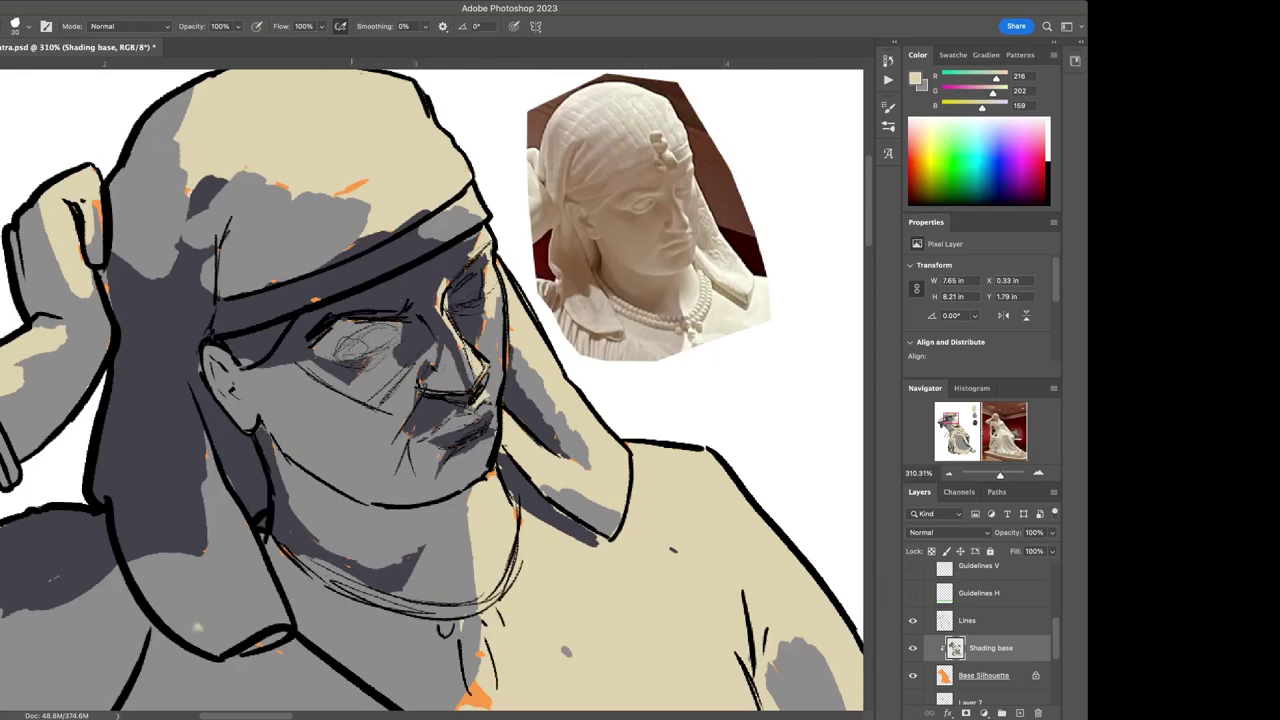
pyautogui.moveTo(290, 322); pyautogui.dragTo(256, 362)
pyautogui.keyDown('alt'); pyautogui.click(287, 411); pyautogui.keyUp('alt')
pyautogui.moveTo(276, 340); pyautogui.dragTo(246, 374)
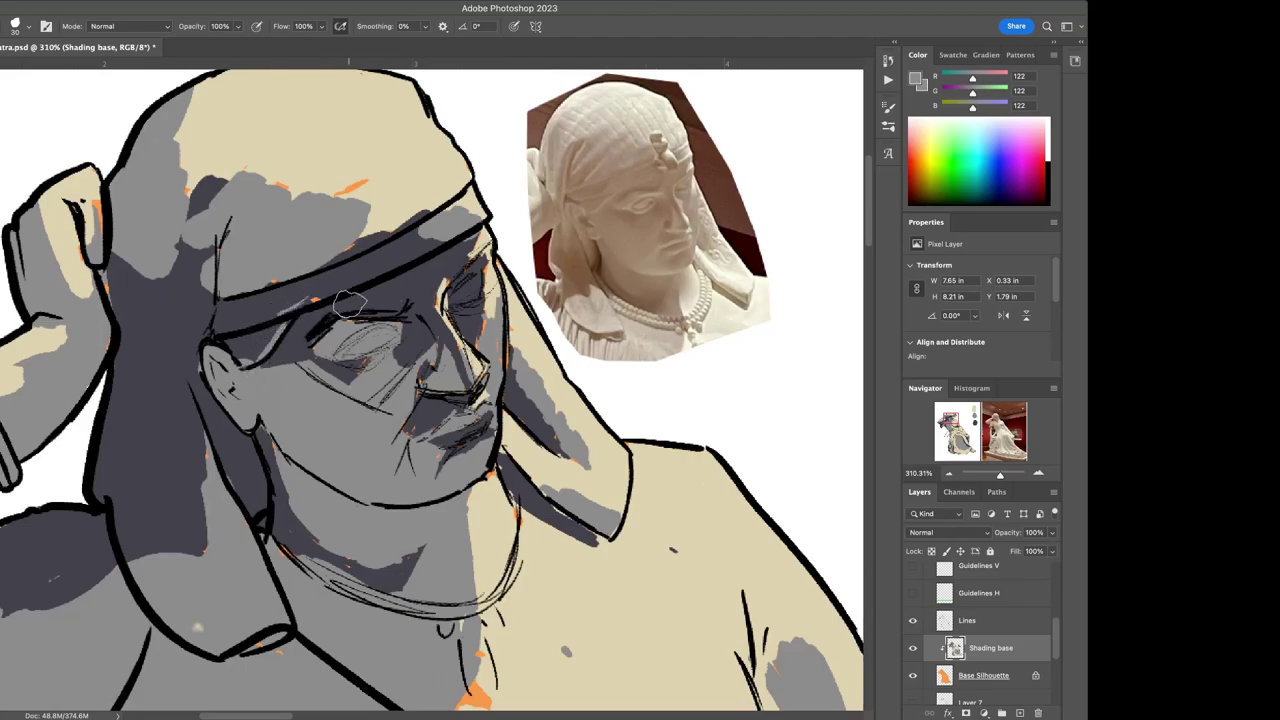
pyautogui.moveTo(313, 285); pyautogui.dragTo(311, 293)
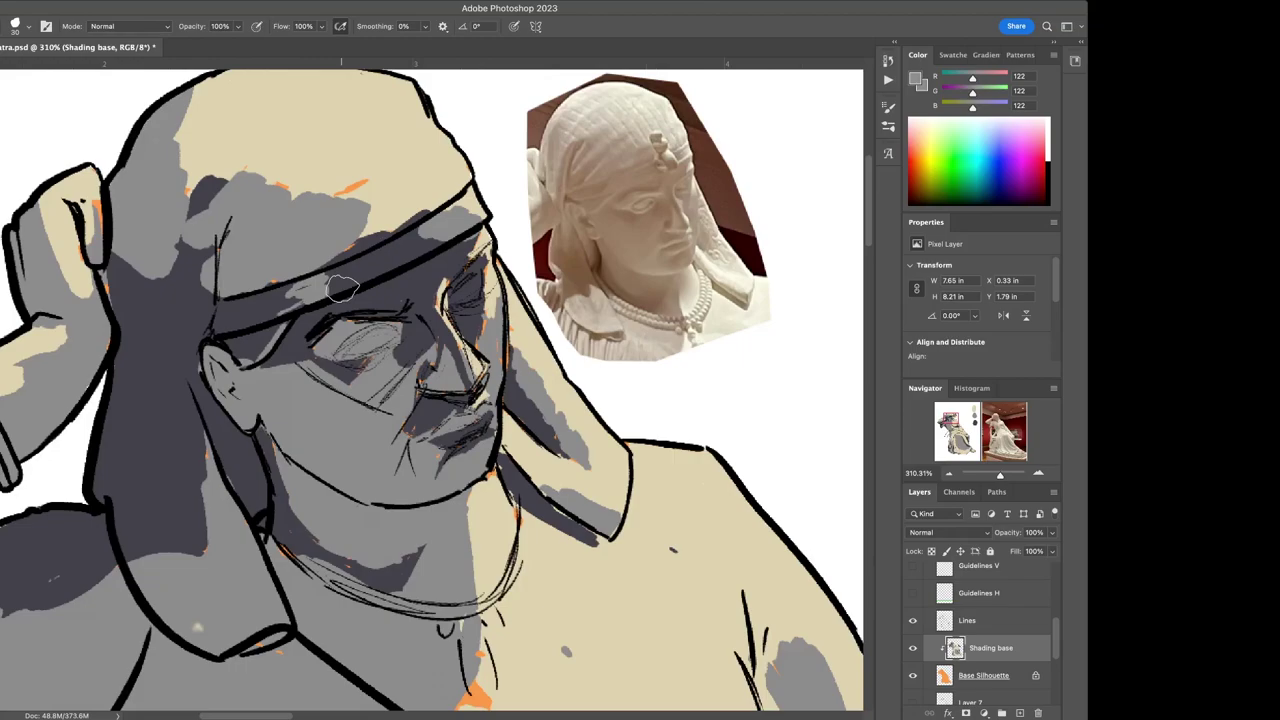
# Cover the gaps on the headscarf's lit area with sampled beige and darken the brow band's upper edge with dark grey
pyautogui.keyDown('alt'); pyautogui.click(359, 131); pyautogui.keyUp('alt')
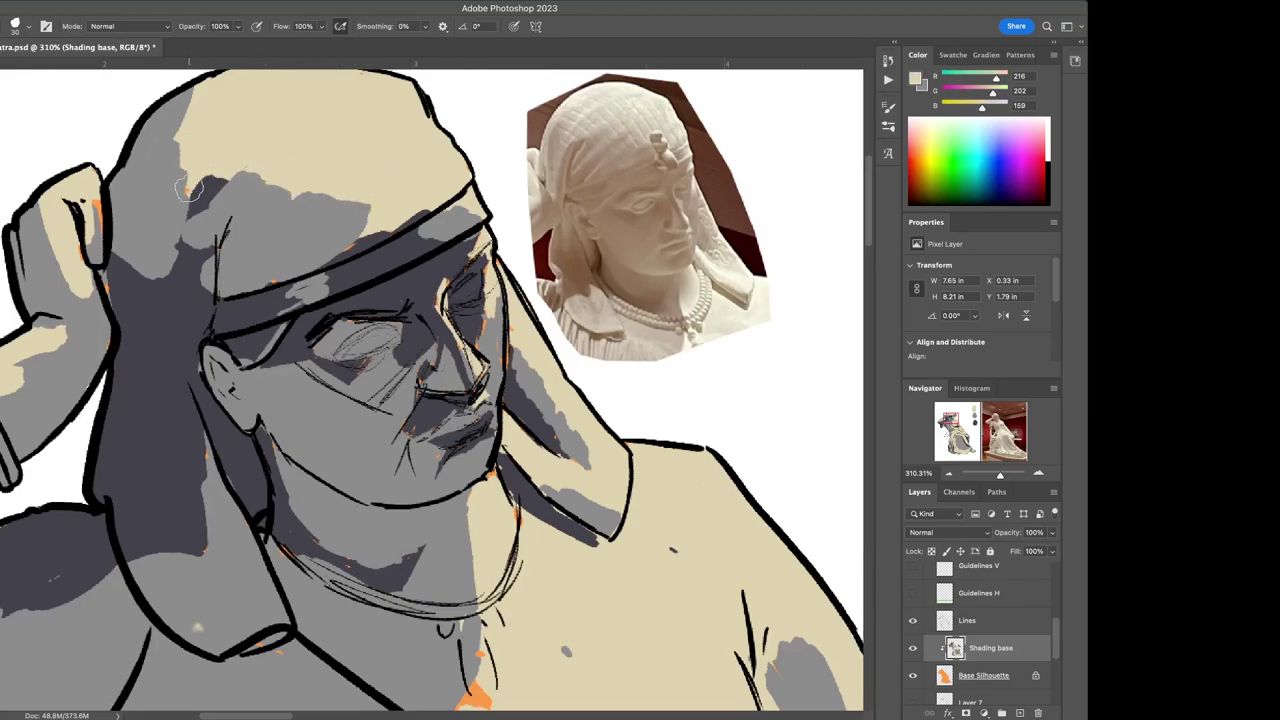
pyautogui.keyDown('alt'); pyautogui.click(380, 257); pyautogui.keyUp('alt')
pyautogui.moveTo(350, 248)
pyautogui.mouseDown()
pyautogui.moveTo(277, 296)
pyautogui.moveTo(267, 288)
pyautogui.moveTo(310, 275)
pyautogui.mouseUp()
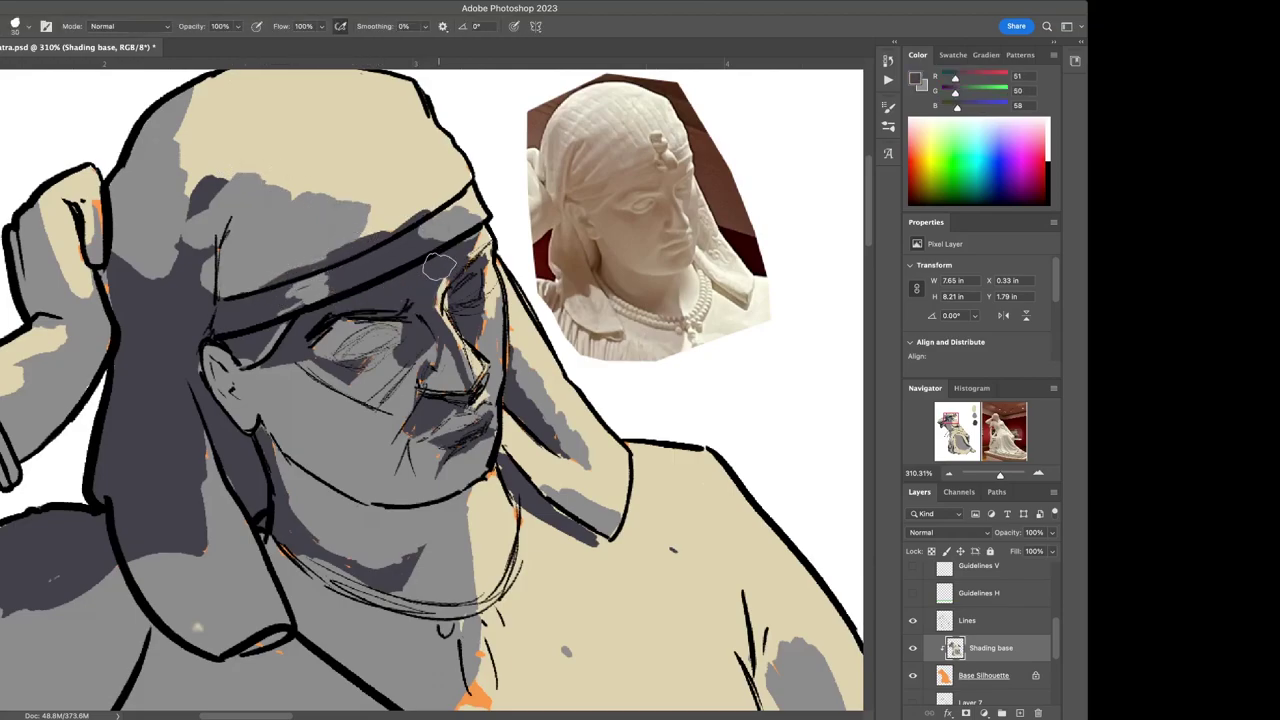
# Touch up the gaps around the far eye and cheek with sampled mid grey, dark grey and beige
pyautogui.press('alt')
pyautogui.keyDown('alt'); pyautogui.click(498, 347); pyautogui.keyUp('alt')
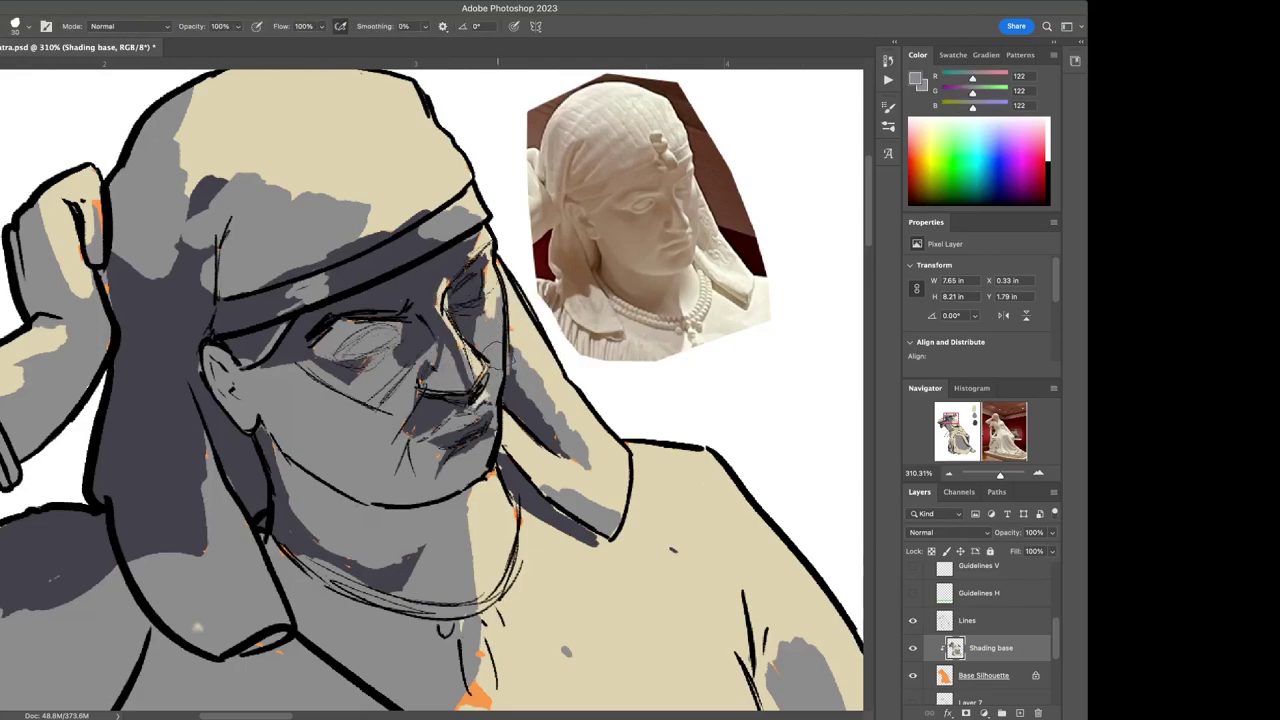
pyautogui.press('alt')
pyautogui.keyDown('alt'); pyautogui.click(449, 253); pyautogui.keyUp('alt')
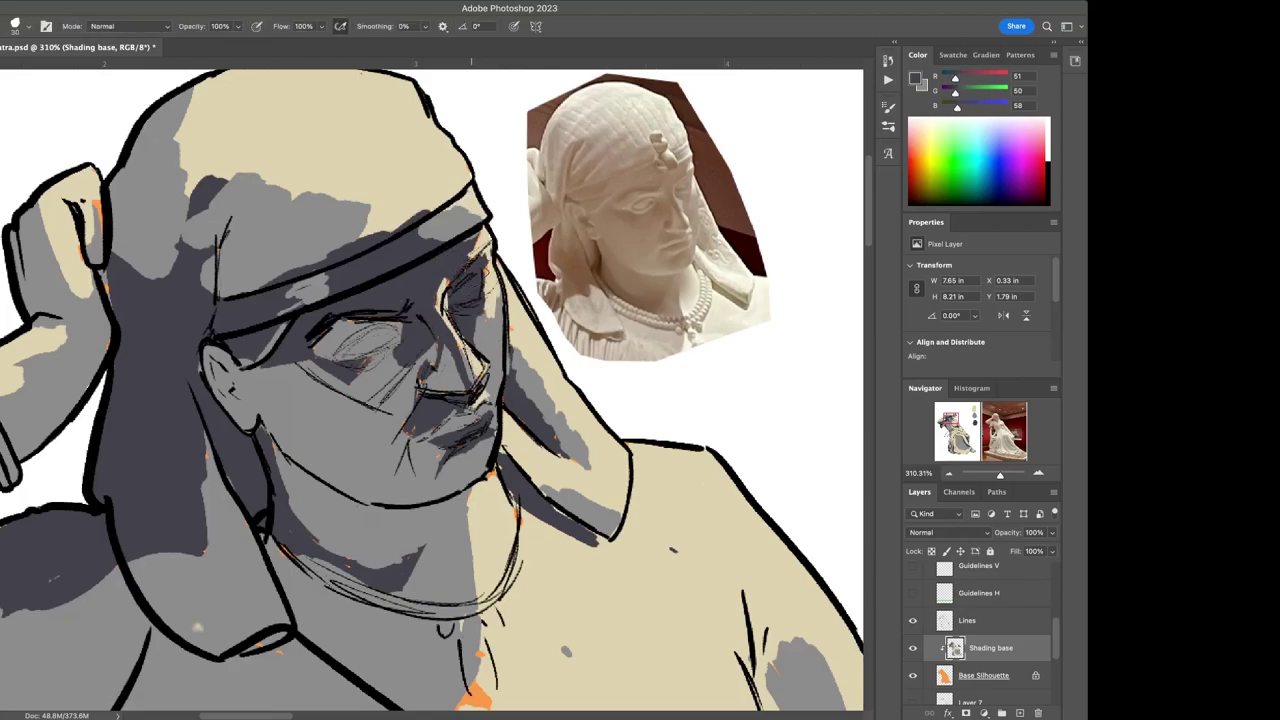
pyautogui.keyDown('alt'); pyautogui.click(531, 323); pyautogui.keyUp('alt')
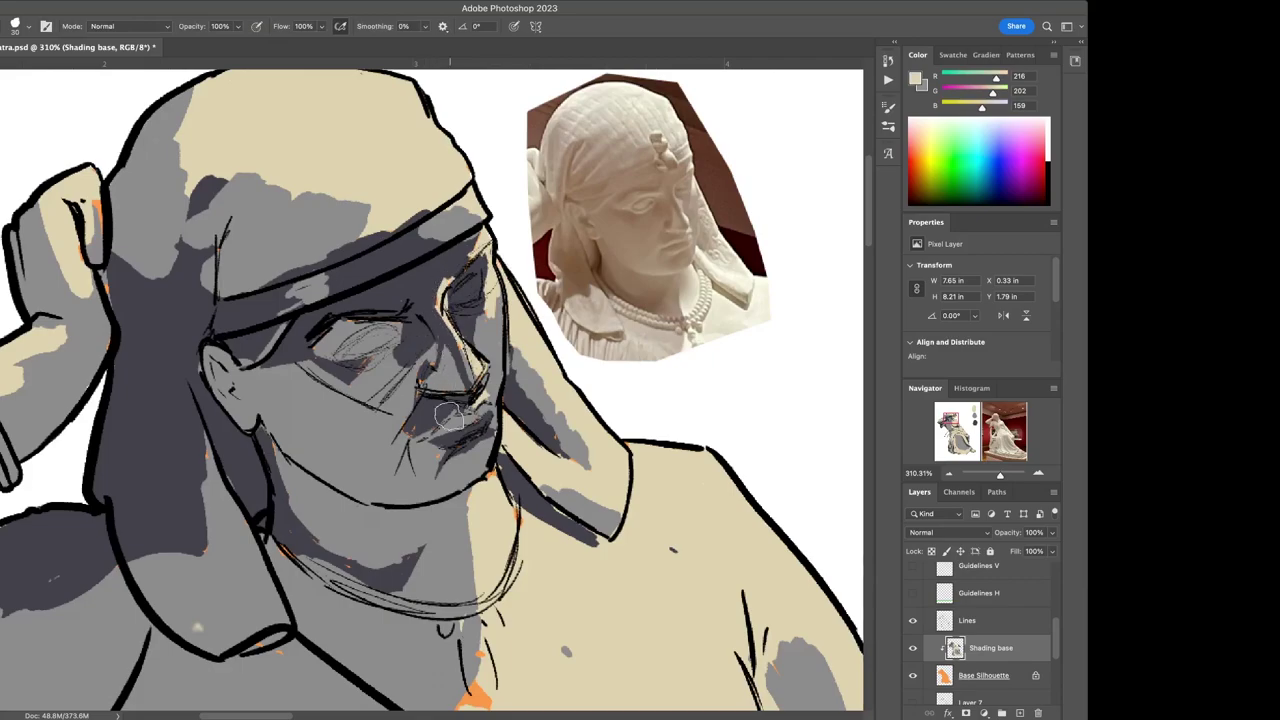
# Cover the gaps around the nostril and mouth corner with sampled mid grey and dark grey
pyautogui.press('alt')
pyautogui.keyDown('alt'); pyautogui.click(448, 370); pyautogui.keyUp('alt')
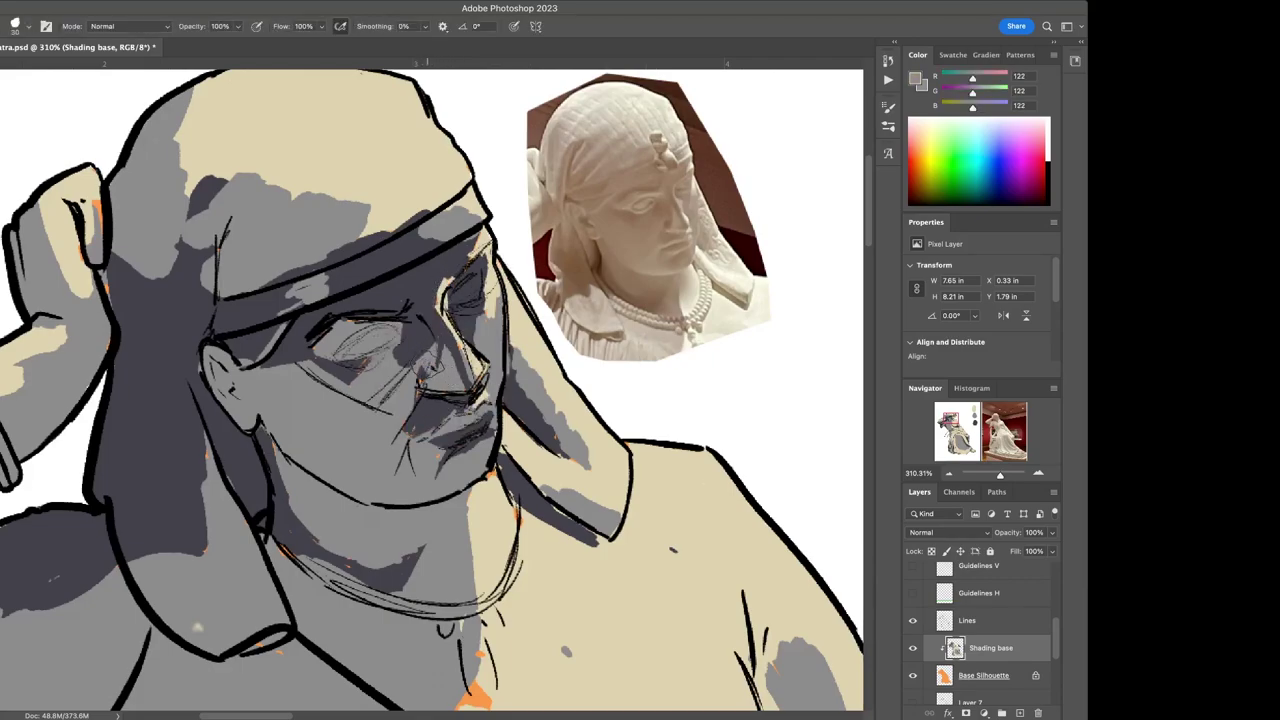
pyautogui.keyDown('alt'); pyautogui.click(416, 384); pyautogui.keyUp('alt')
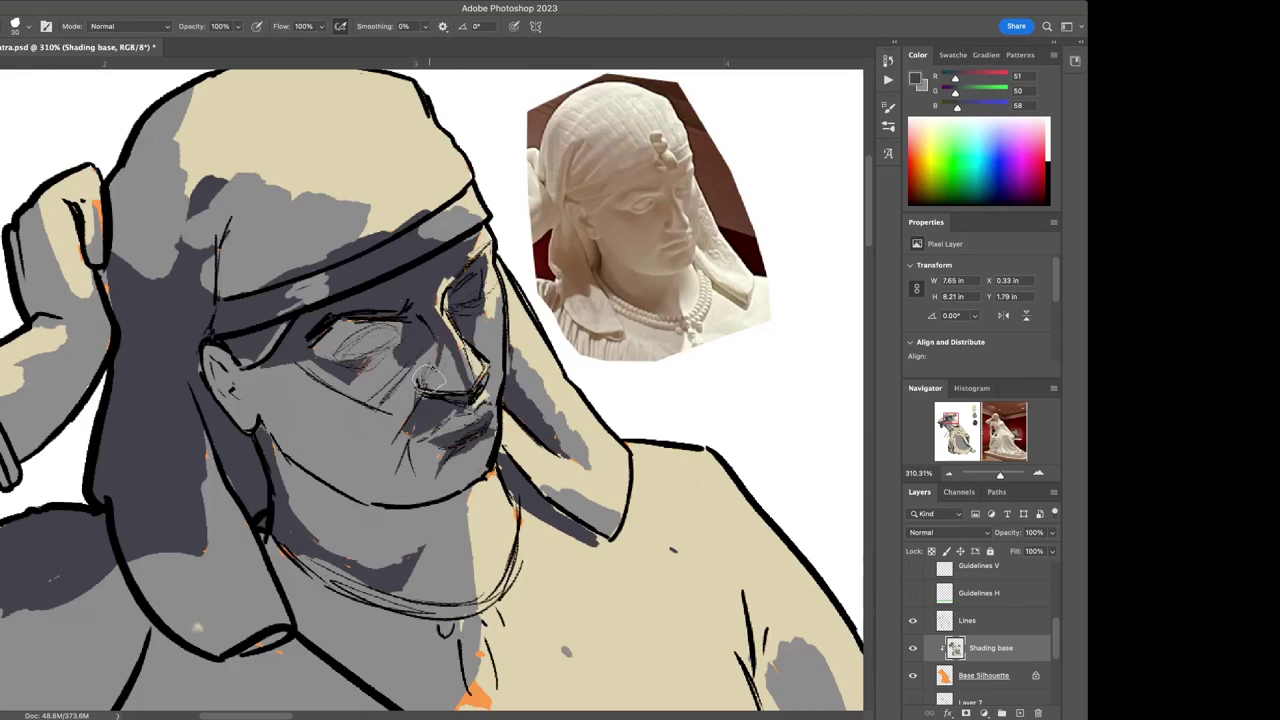
pyautogui.moveTo(420, 382)
pyautogui.mouseDown()
pyautogui.moveTo(440, 362)
pyautogui.moveTo(452, 388)
pyautogui.mouseUp()
pyautogui.moveTo(418, 472); pyautogui.dragTo(437, 455)
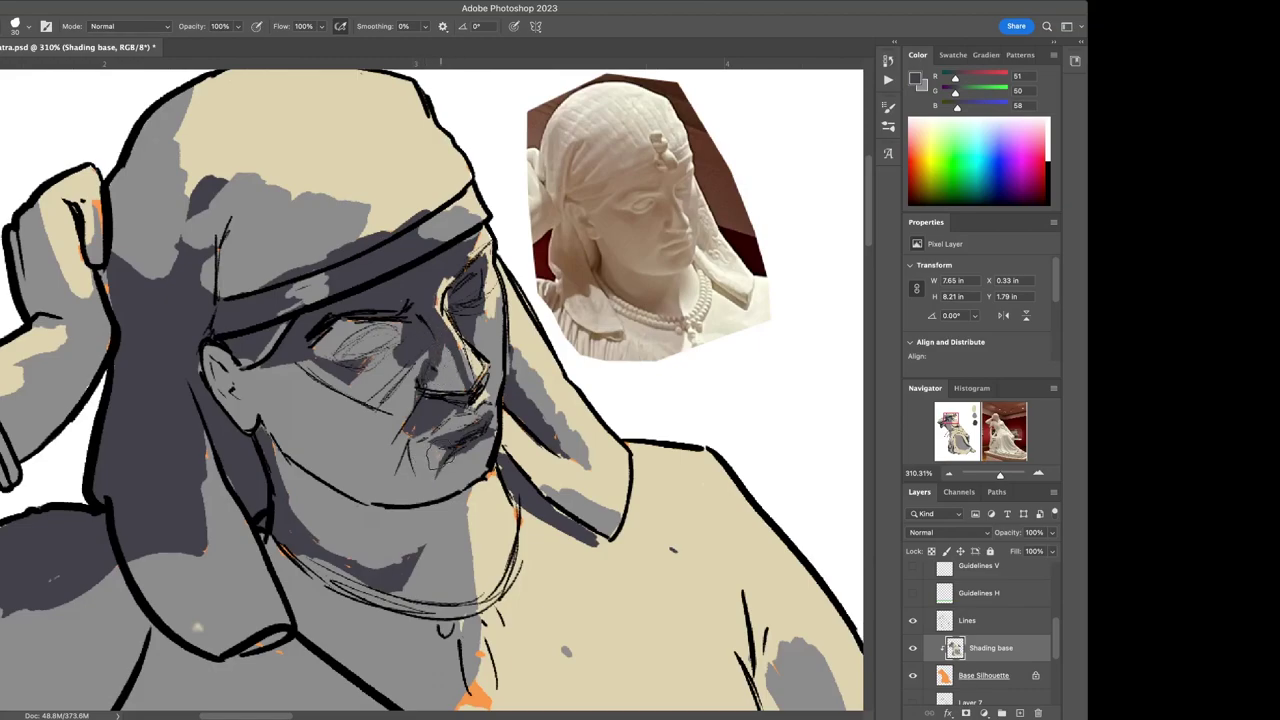
pyautogui.moveTo(456, 384); pyautogui.dragTo(462, 382)
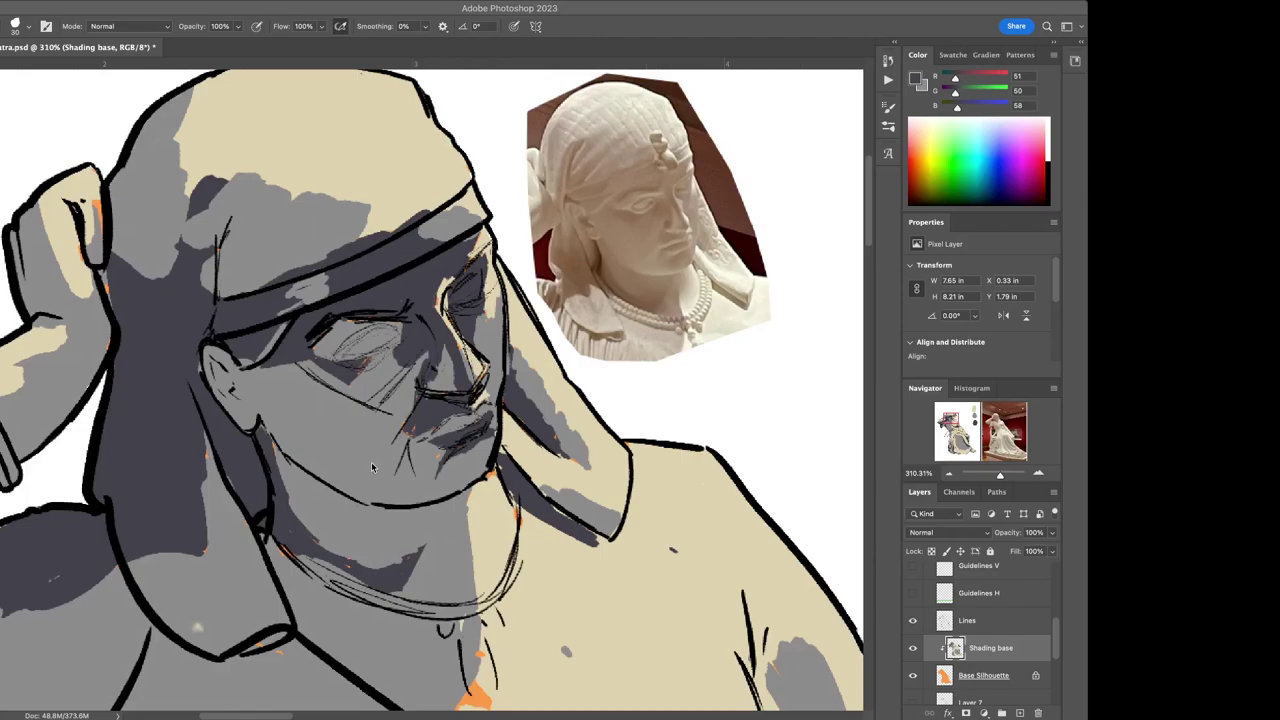
# Fill the gap under the chin at the neck's lit side with sampled beige
pyautogui.scroll(-3, 448, 495)
pyautogui.hscroll(3, 448, 495)
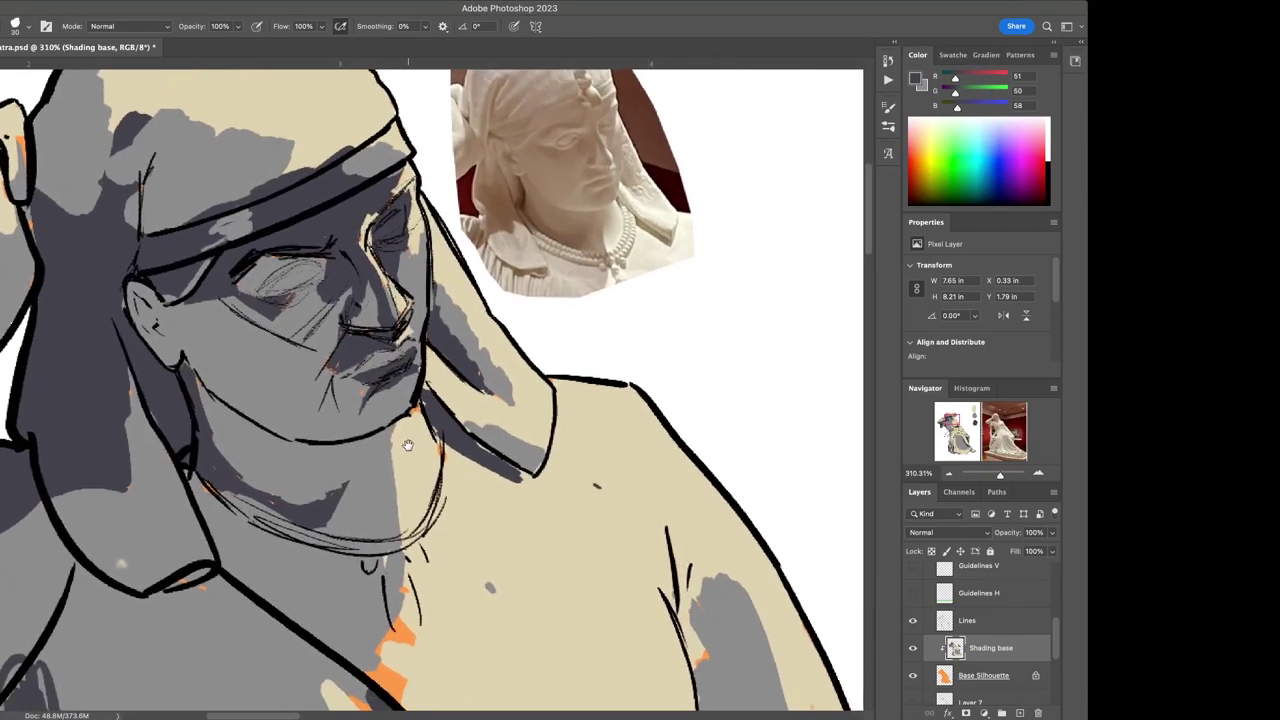
pyautogui.keyDown('alt'); pyautogui.click(415, 458); pyautogui.keyUp('alt')
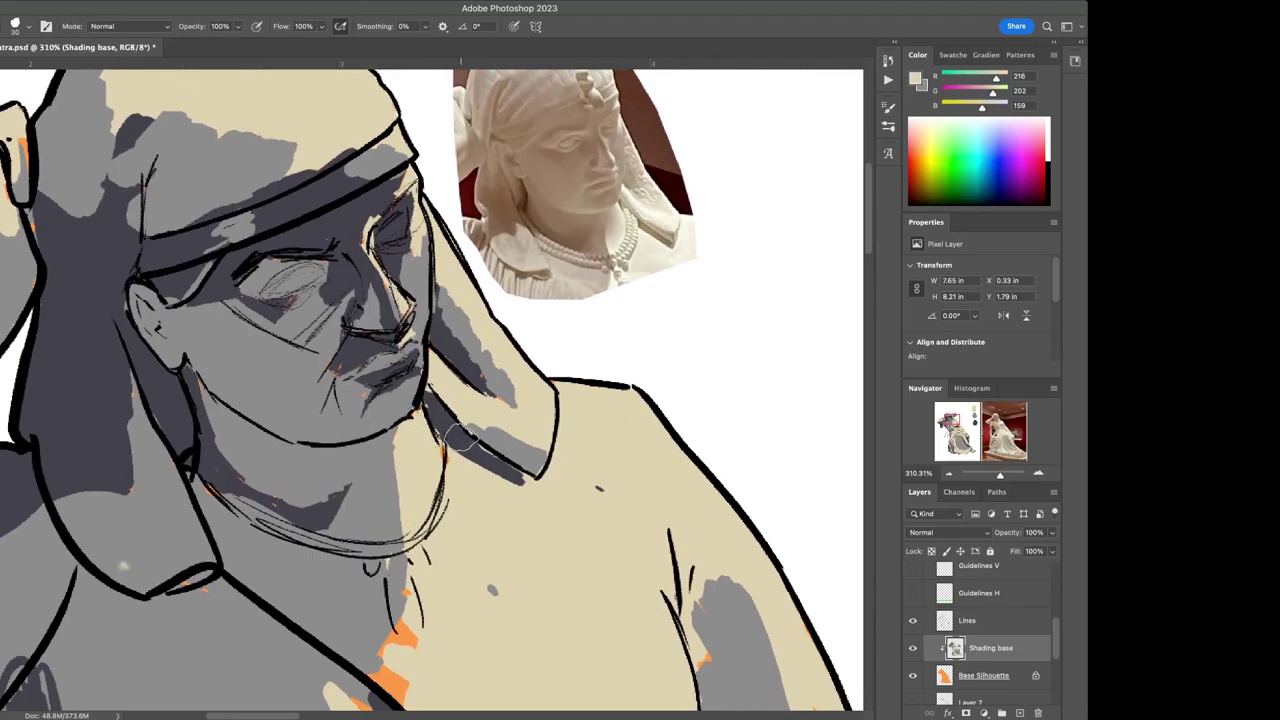
# Paint a dark grey shadow along the lower edge of the necklace
pyautogui.keyDown('alt'); pyautogui.click(448, 428); pyautogui.keyUp('alt')
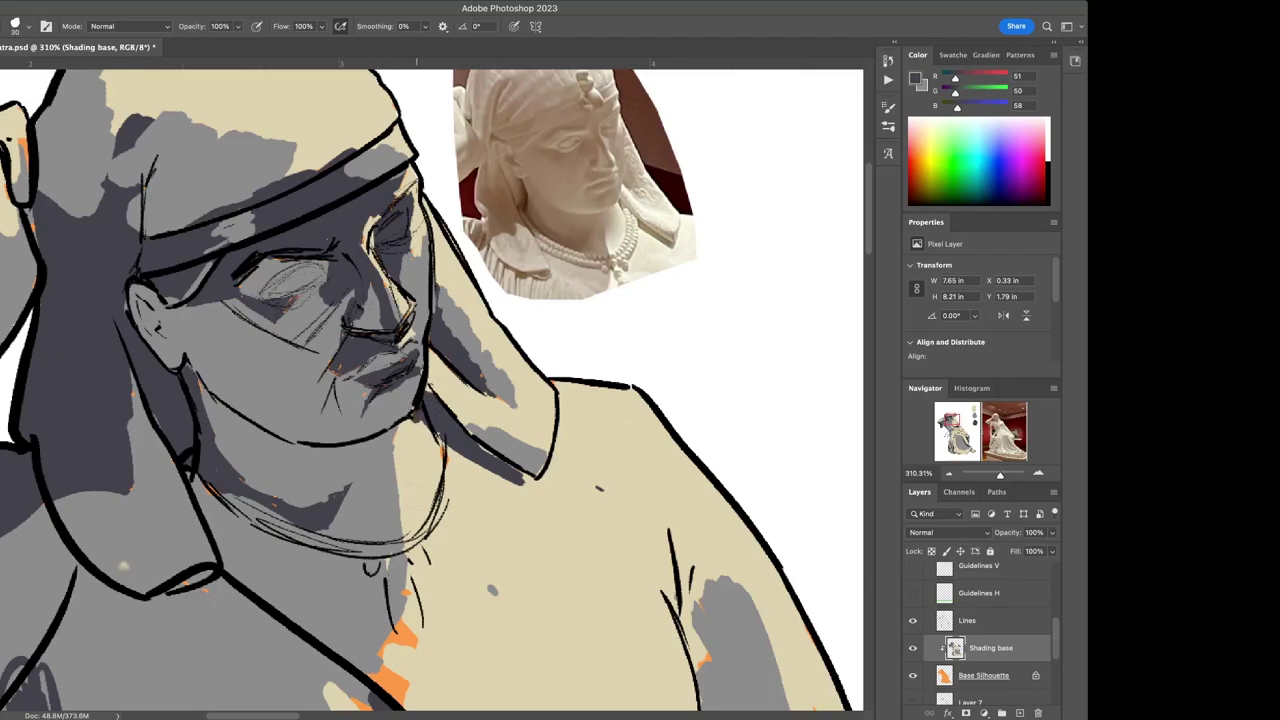
pyautogui.scroll(-3, 420, 492)
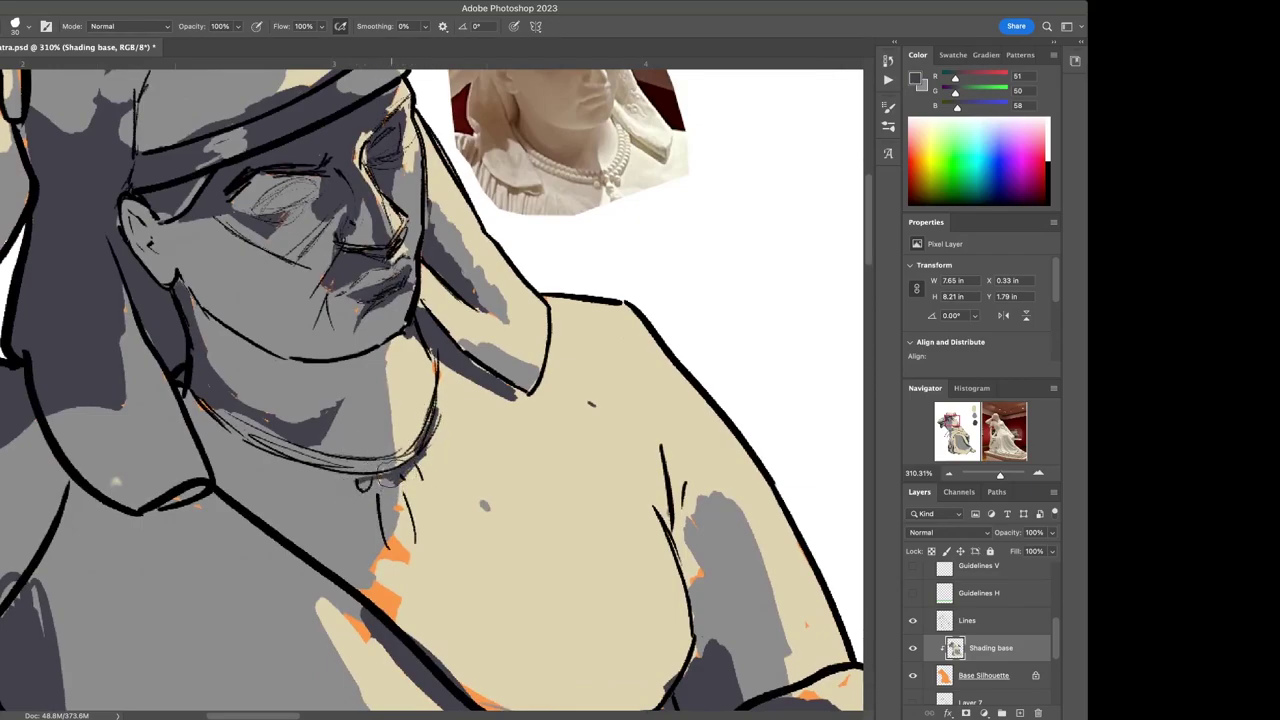
pyautogui.moveTo(360, 472); pyautogui.dragTo(314, 475)
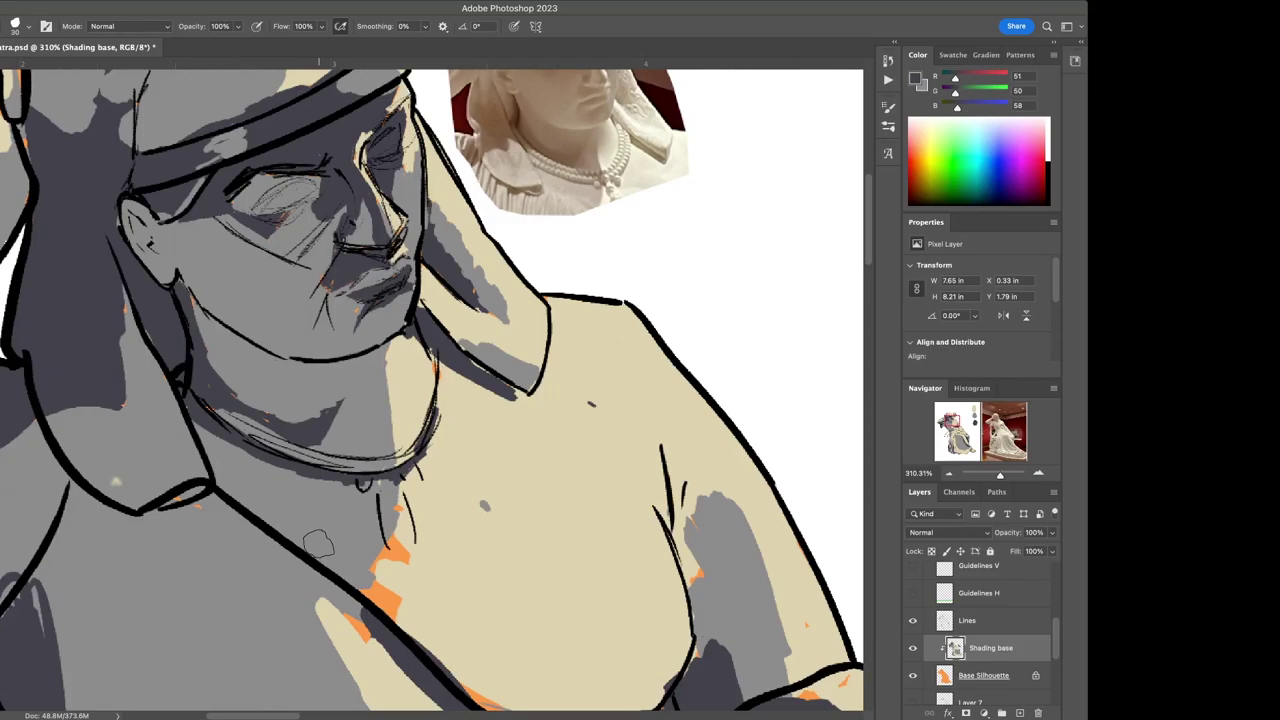
# Paint beige over the stray specks and large gap on the chest and along the neckline's lower curve
pyautogui.click(521, 462)
pyautogui.keyDown('alt'); pyautogui.click(533, 494); pyautogui.keyUp('alt')
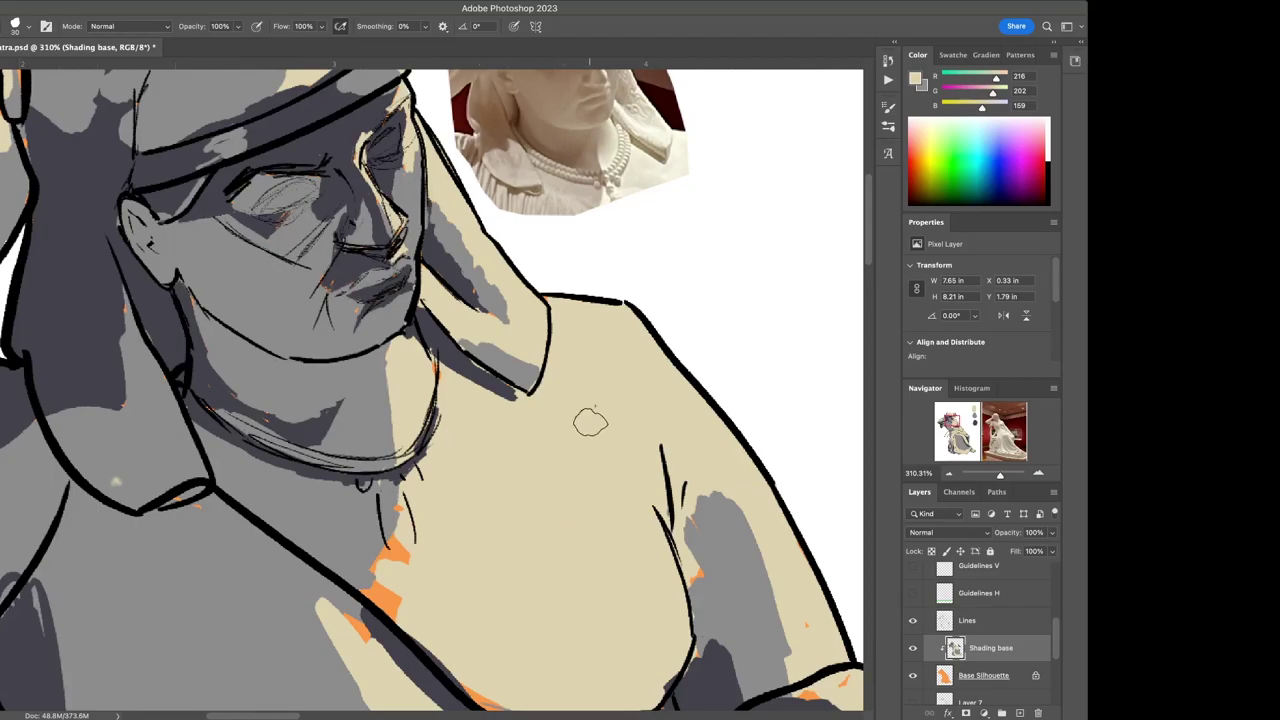
pyautogui.moveTo(400, 540)
pyautogui.mouseDown()
pyautogui.moveTo(370, 596)
pyautogui.moveTo(384, 590)
pyautogui.mouseUp()
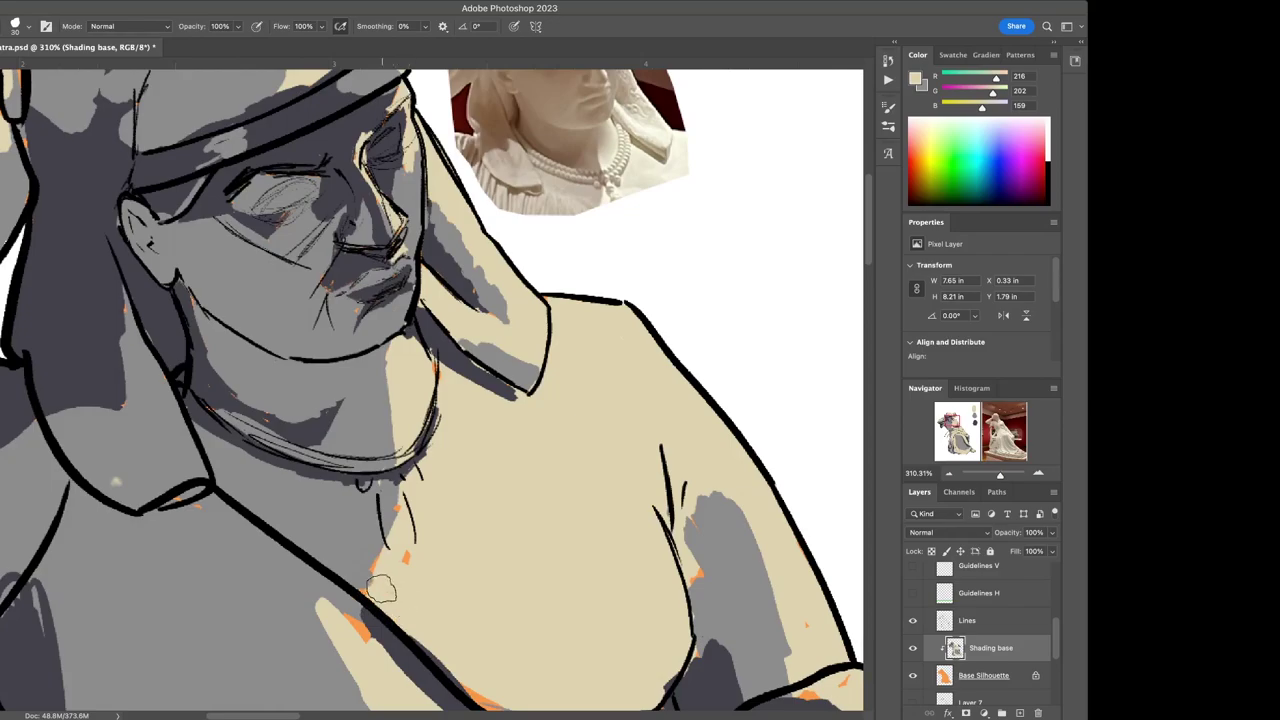
pyautogui.scroll(-5, 320, 423)
pyautogui.hscroll(3, 320, 423)
pyautogui.moveTo(287, 452)
pyautogui.mouseDown()
pyautogui.moveTo(374, 474)
pyautogui.moveTo(450, 455)
pyautogui.mouseUp()
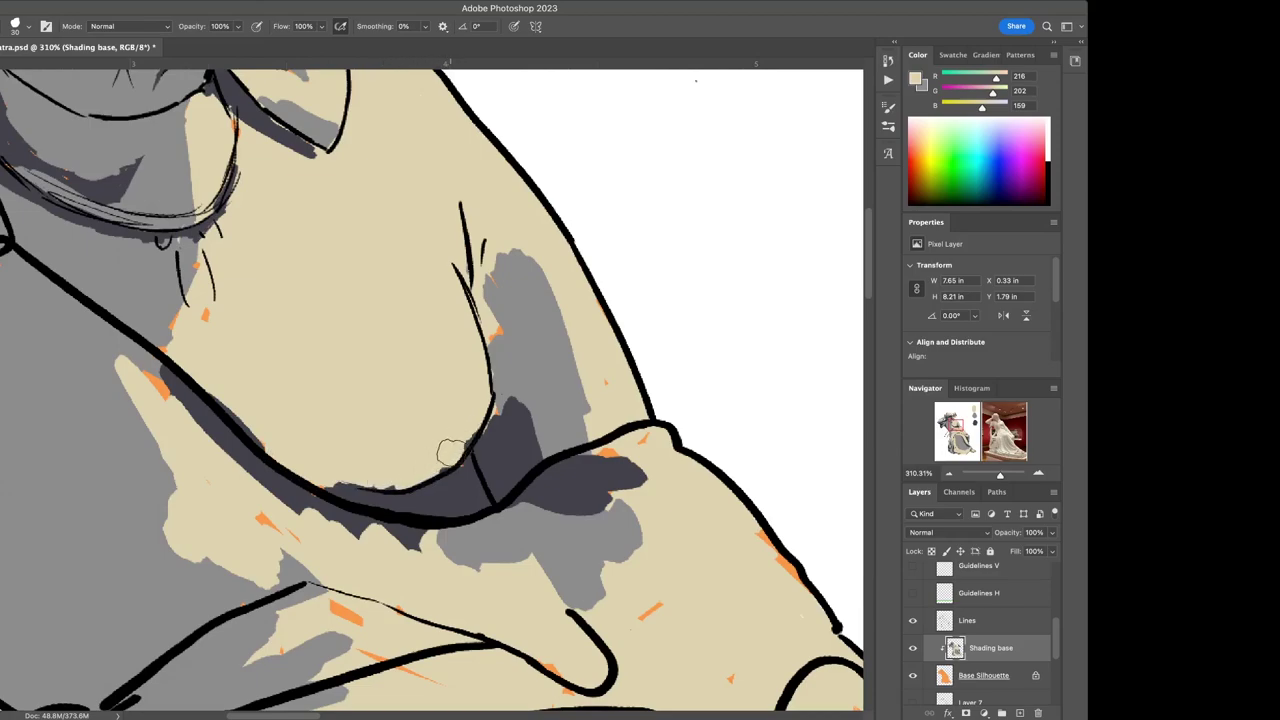
# Clean up the shading between chest and upper arm with dark grey and mid grey, covering the gap at its edge
pyautogui.keyDown('alt'); pyautogui.click(497, 458); pyautogui.keyUp('alt')
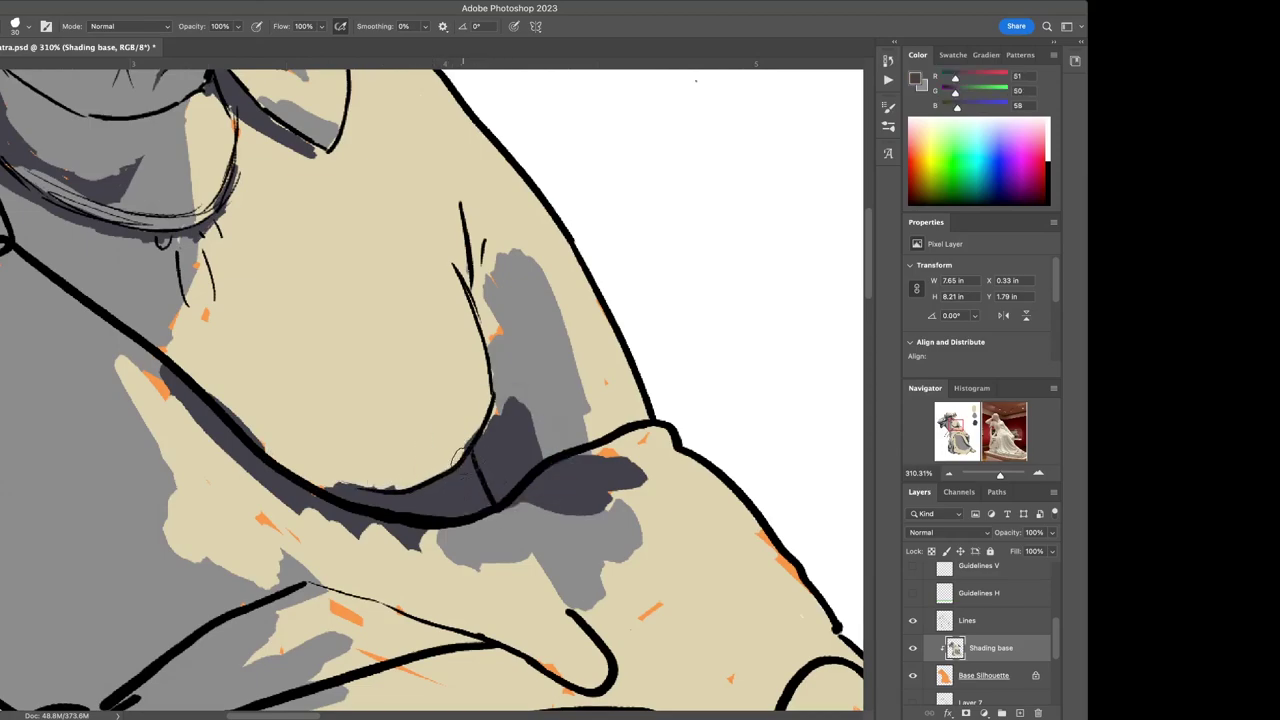
pyautogui.moveTo(480, 430)
pyautogui.mouseDown()
pyautogui.moveTo(482, 398)
pyautogui.moveTo(481, 430)
pyautogui.mouseUp()
pyautogui.keyDown('alt'); pyautogui.click(523, 337); pyautogui.keyUp('alt')
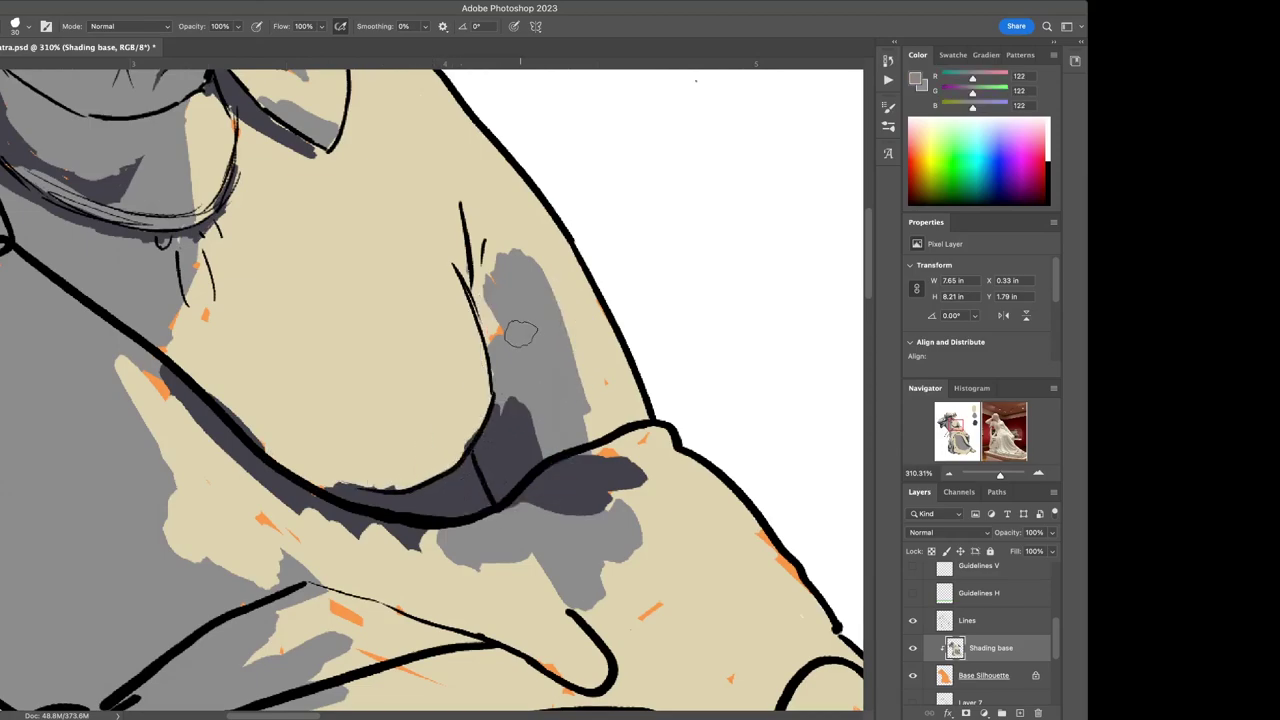
pyautogui.keyDown('alt'); pyautogui.click(504, 236); pyautogui.keyUp('alt')
pyautogui.keyDown('alt'); pyautogui.click(505, 290); pyautogui.keyUp('alt')
# Cover the gaps on the forearm, hand, sash and torso's lit area with sampled beige
pyautogui.keyDown('alt'); pyautogui.click(652, 478); pyautogui.keyUp('alt')
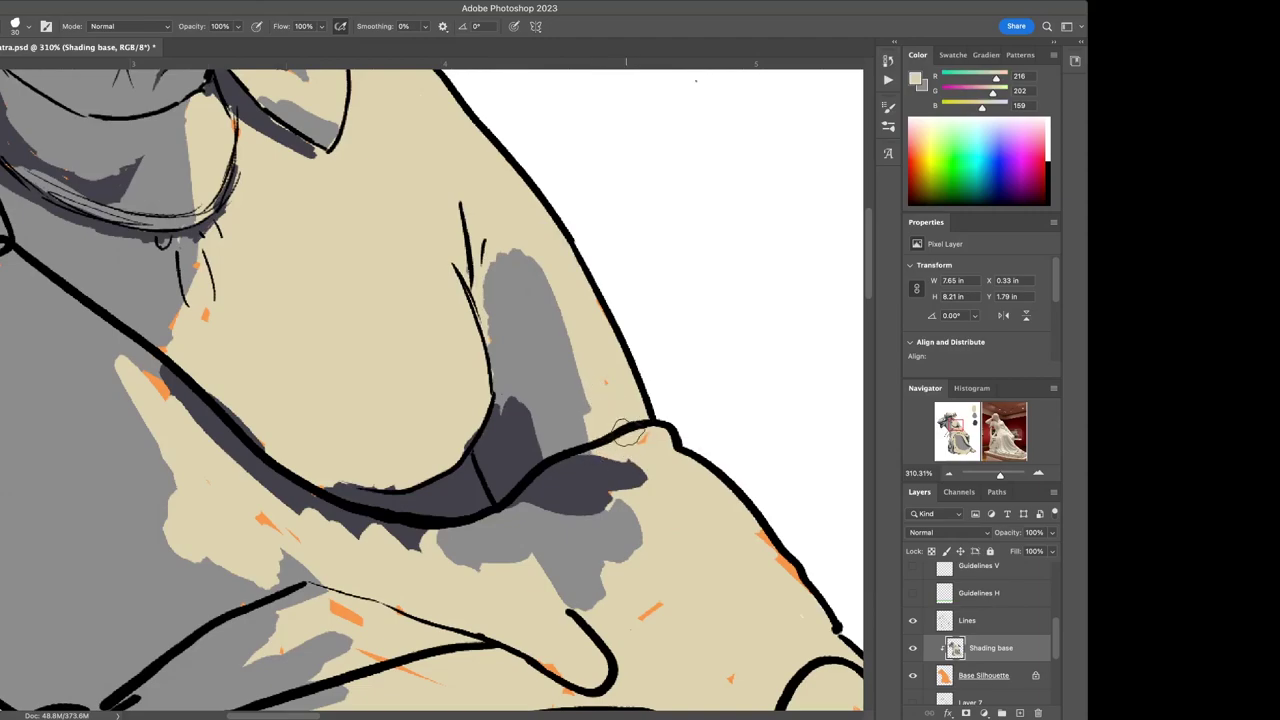
pyautogui.scroll(-5, 714, 491)
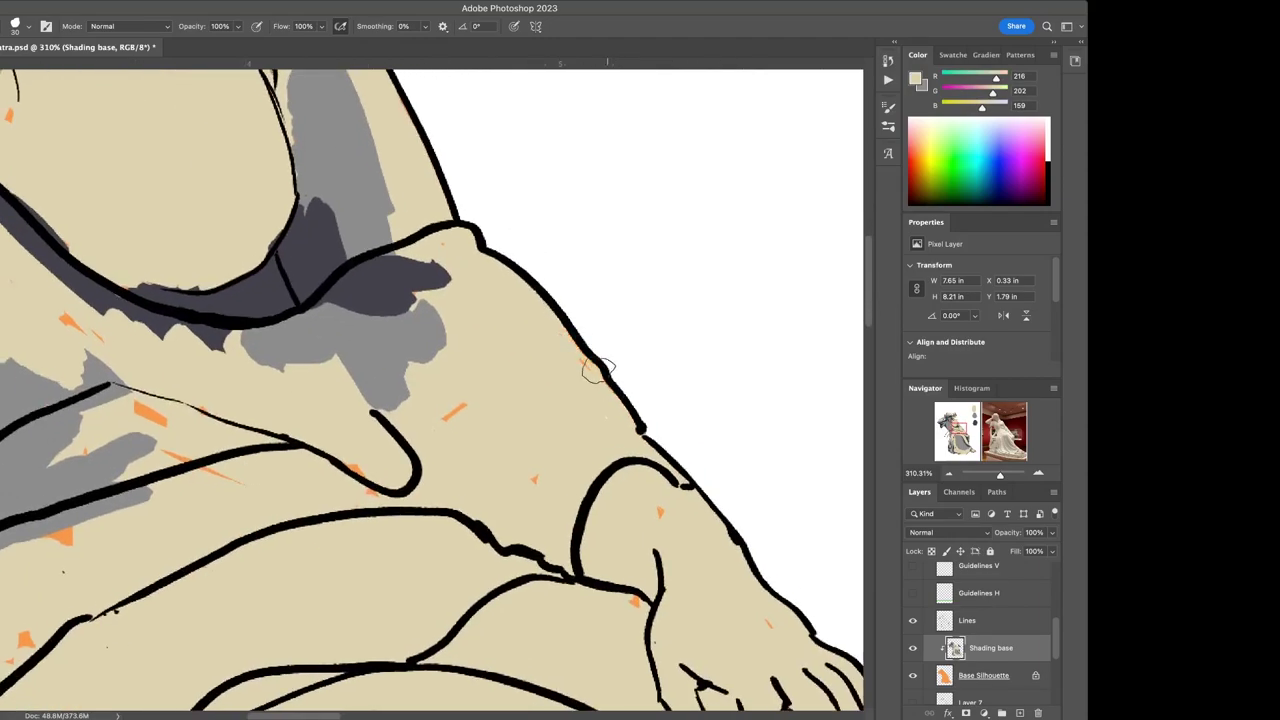
pyautogui.click(660, 511)
pyautogui.click(634, 601)
pyautogui.click(767, 624)
pyautogui.click(365, 482)
pyautogui.moveTo(185, 467)
pyautogui.mouseDown()
pyautogui.moveTo(235, 466)
pyautogui.moveTo(148, 411)
pyautogui.moveTo(225, 406)
pyautogui.mouseUp()
pyautogui.moveTo(67, 316)
pyautogui.mouseDown()
pyautogui.moveTo(80, 328)
pyautogui.moveTo(72, 311)
pyautogui.mouseUp()
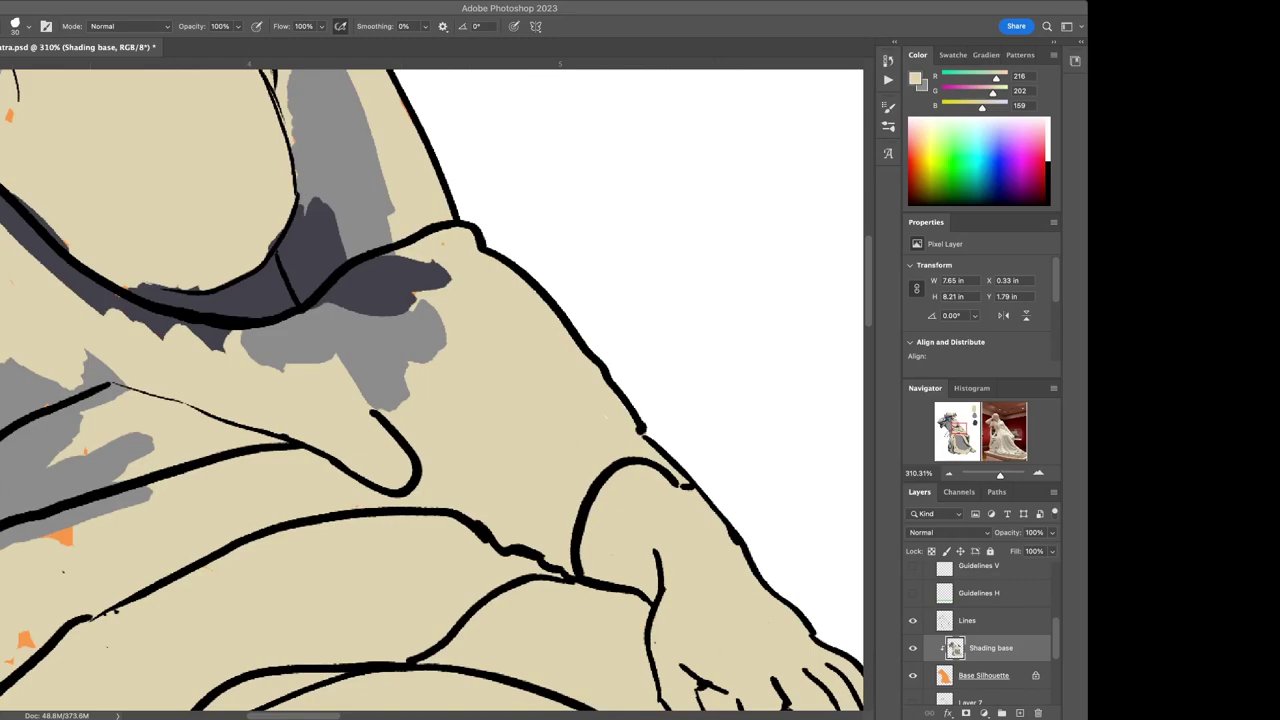
pyautogui.moveTo(283, 528); pyautogui.dragTo(449, 430)
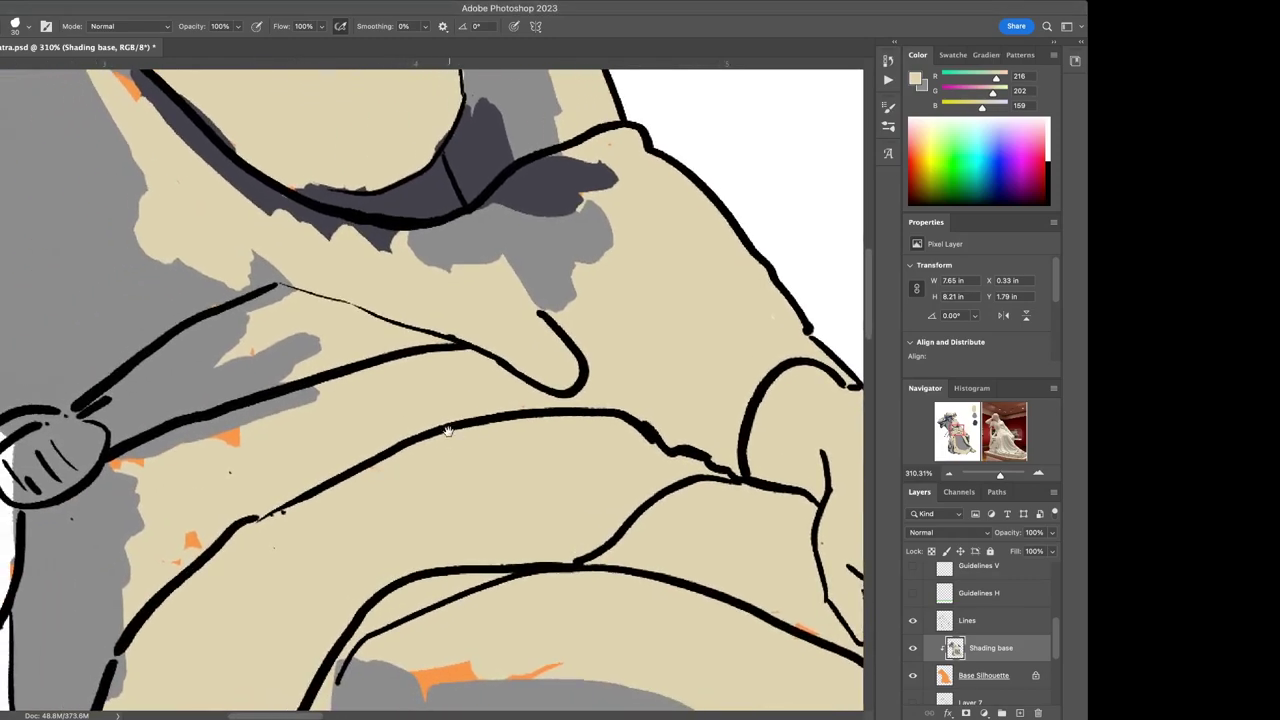